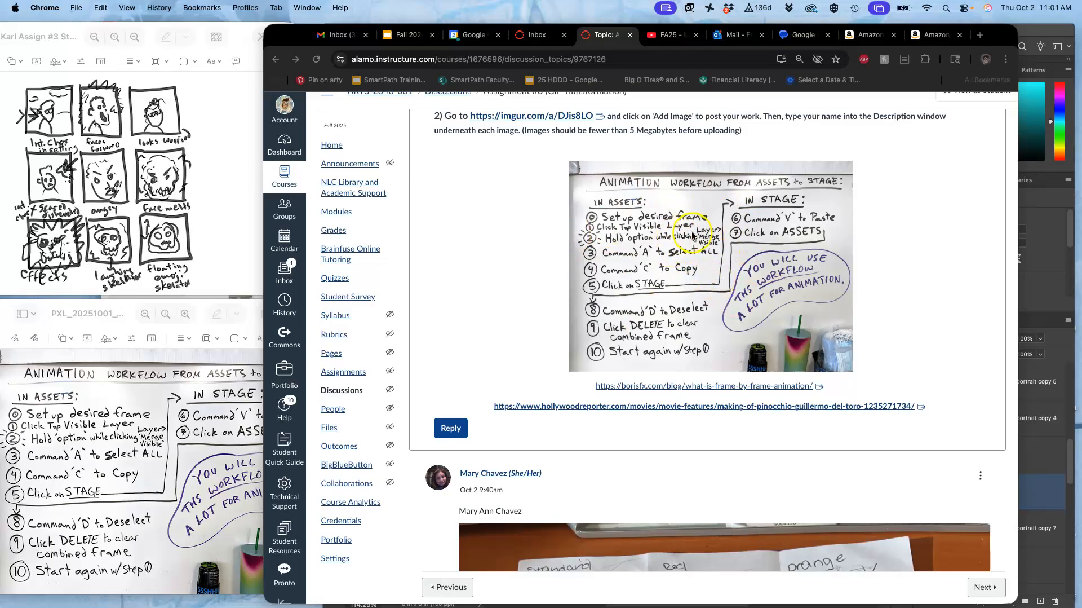
Open PXL_20251001_174123967-1.jpg from the desktop, shrink its window and place it beneath the storyboard sketches.
{"action": "left_click", "coordinate": [484, 379]}
{"action": "left_click", "coordinate": [595, 319]}
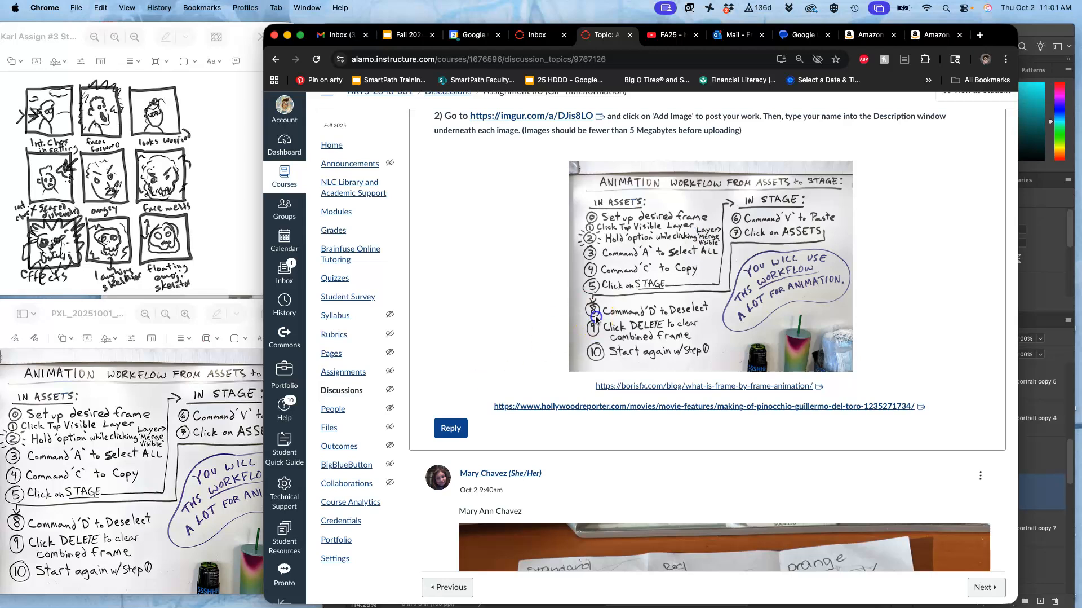
{"action": "left_click", "coordinate": [169, 604]}
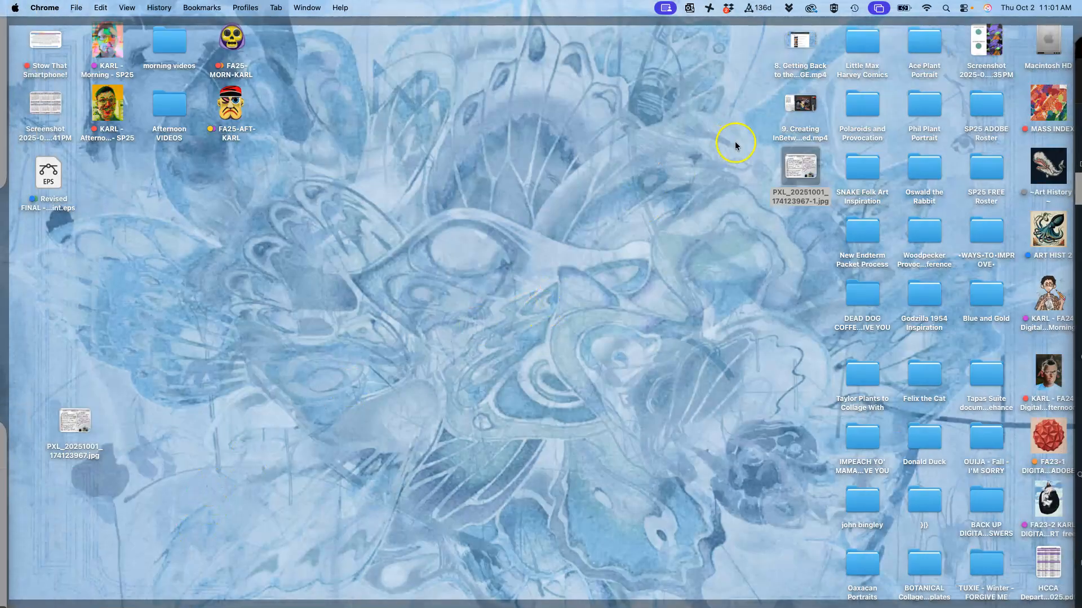
{"action": "double_click", "coordinate": [800, 172]}
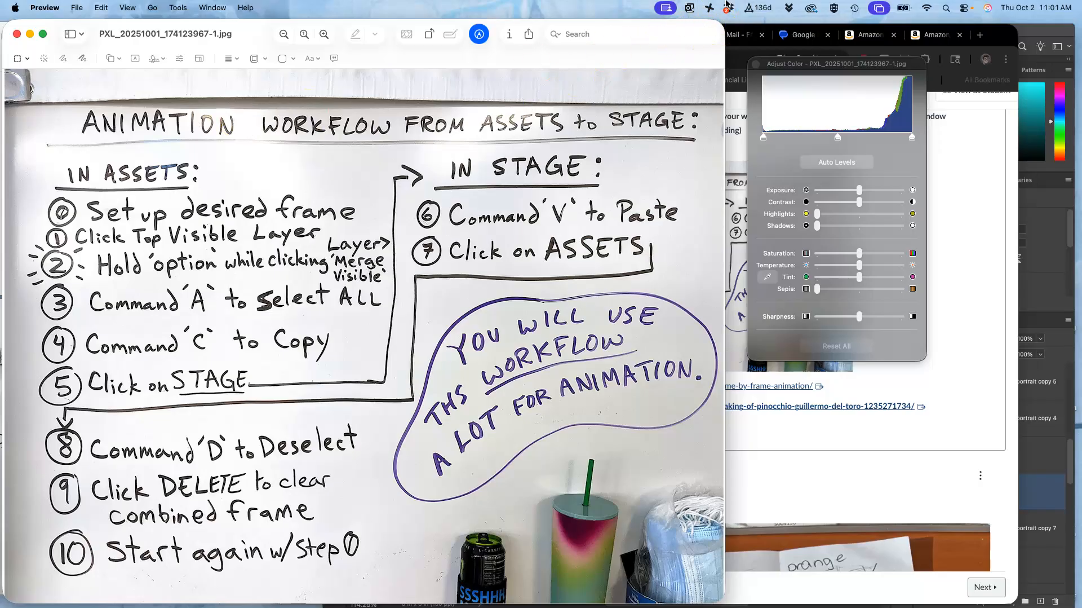
{"action": "left_click_drag", "start_coordinate": [716, 25], "coordinate": [254, 303]}
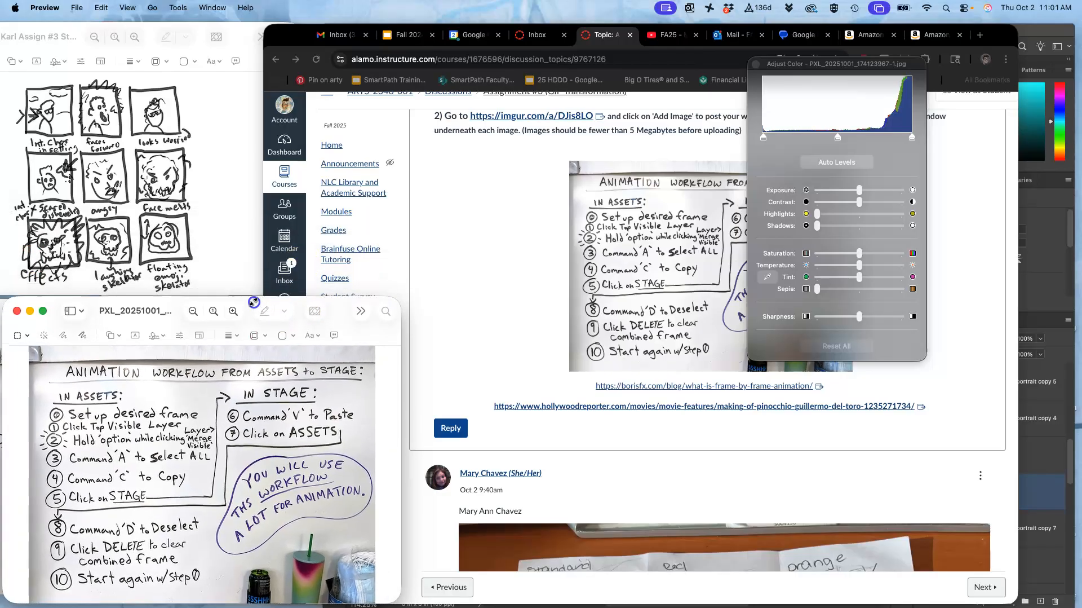
{"action": "left_click_drag", "start_coordinate": [355, 309], "coordinate": [272, 319]}
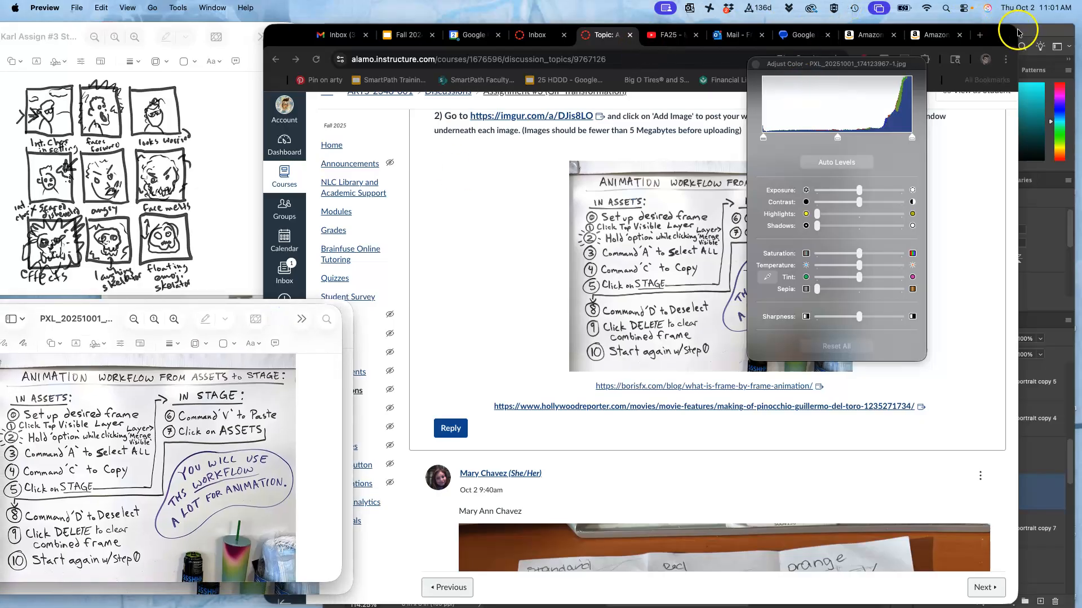
Switch to Photoshop and compare the Skelator ASSETS document with the STAGE document.
{"action": "left_click", "coordinate": [1035, 33]}
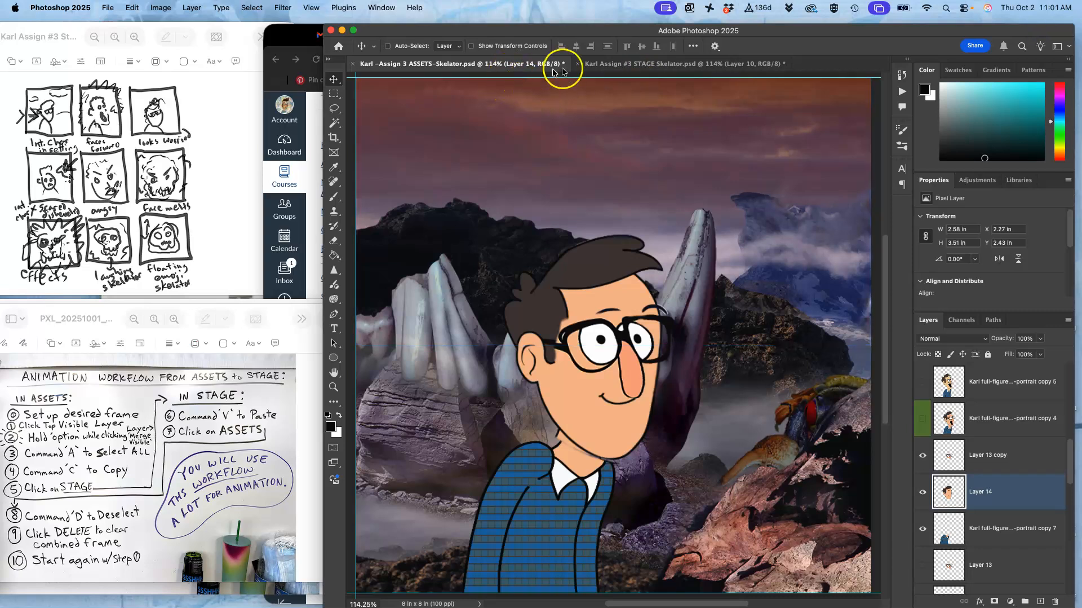
{"action": "left_click", "coordinate": [620, 64]}
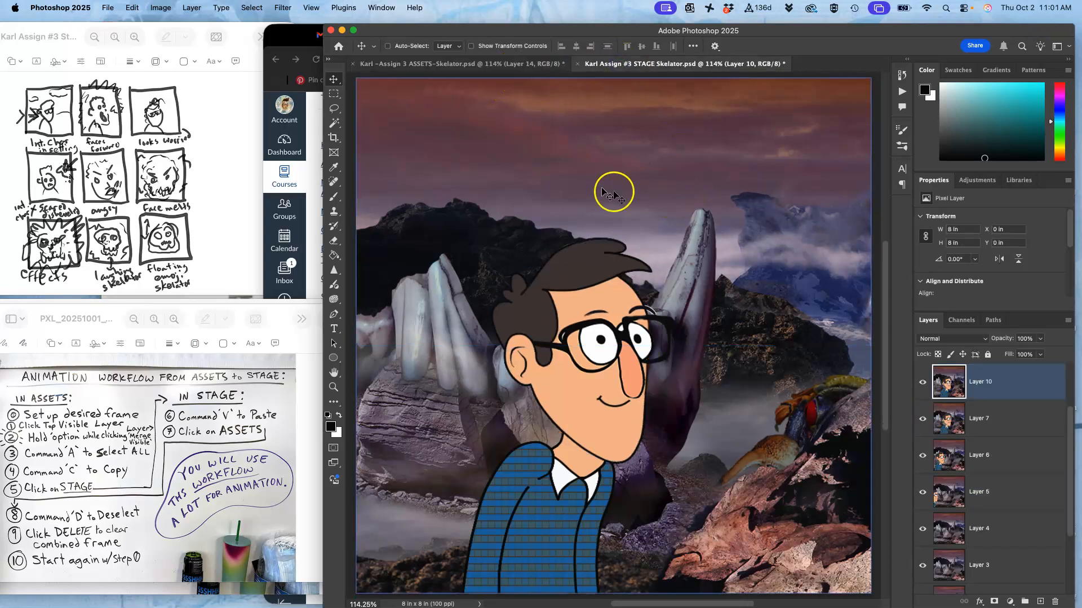
{"action": "left_click", "coordinate": [466, 65]}
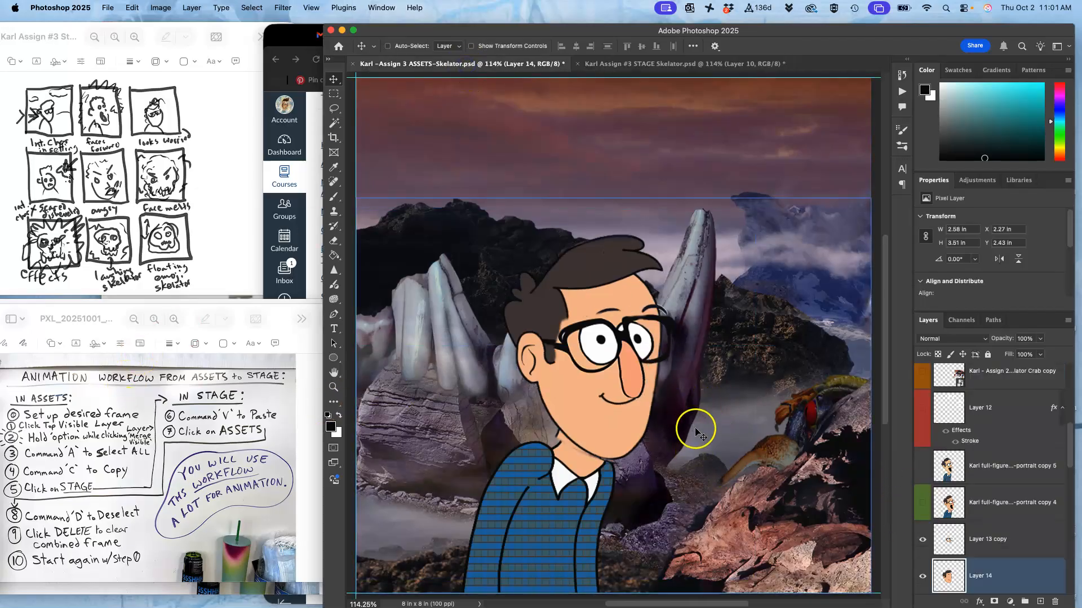
{"action": "left_click", "coordinate": [702, 65]}
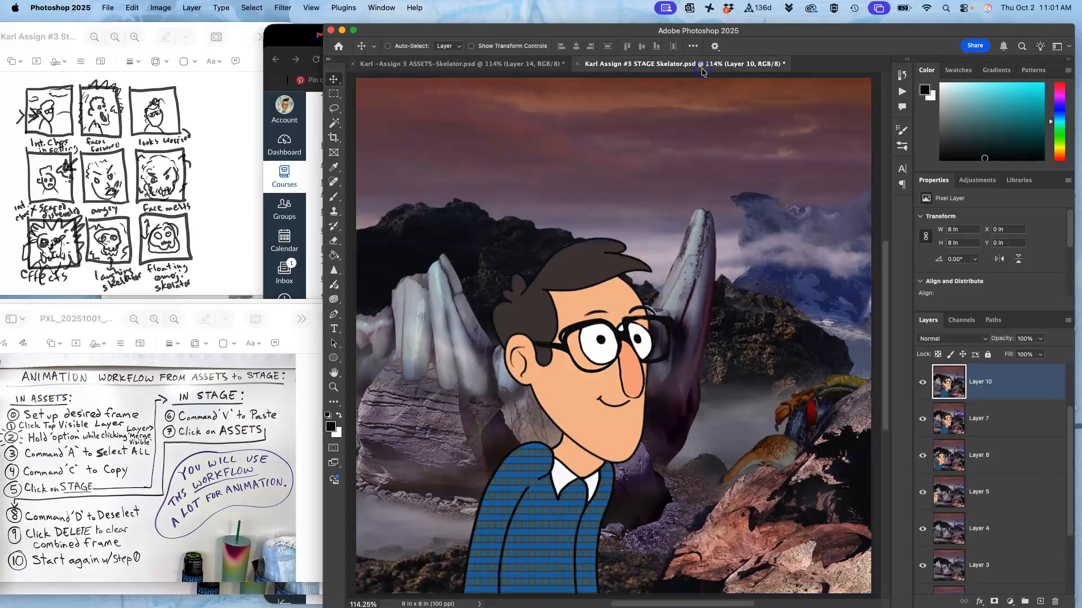
{"action": "left_click", "coordinate": [515, 64]}
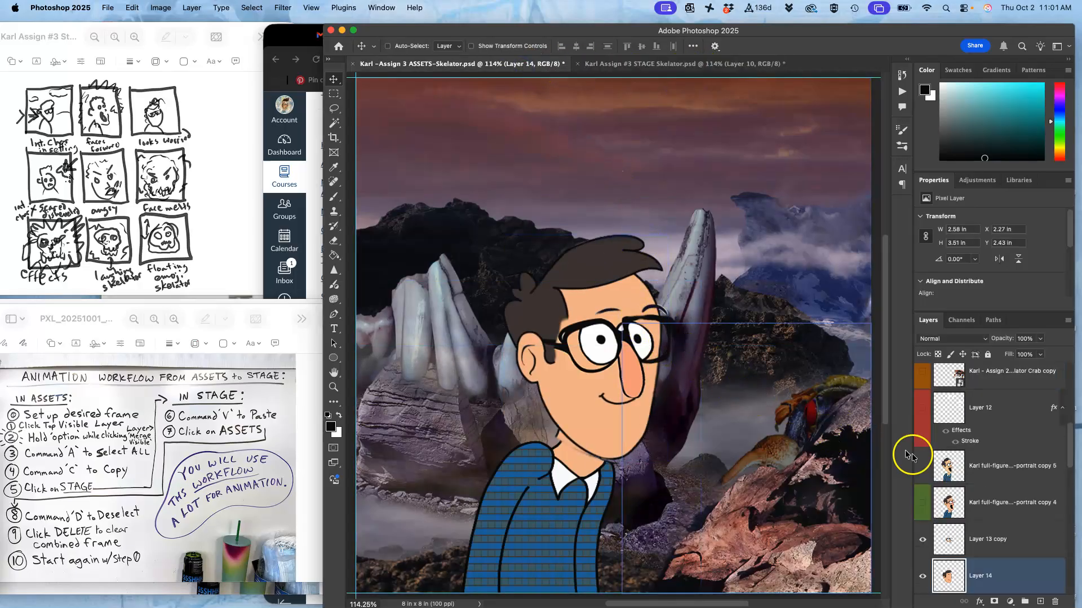
Warp the glasses and nose on Layer 13 copy, pulling the upper corner by the far lens outward and the nose down toward the mouth.
{"action": "scroll", "coordinate": [967, 511], "scroll_direction": "down", "scroll_amount": 5}
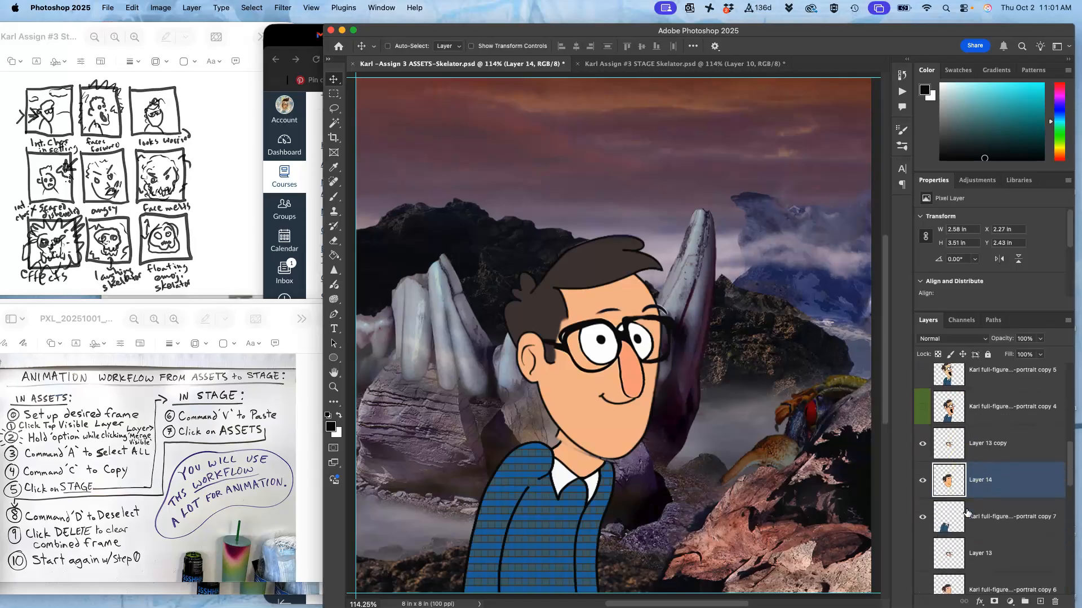
{"action": "left_click", "coordinate": [977, 422], "text": "shift"}
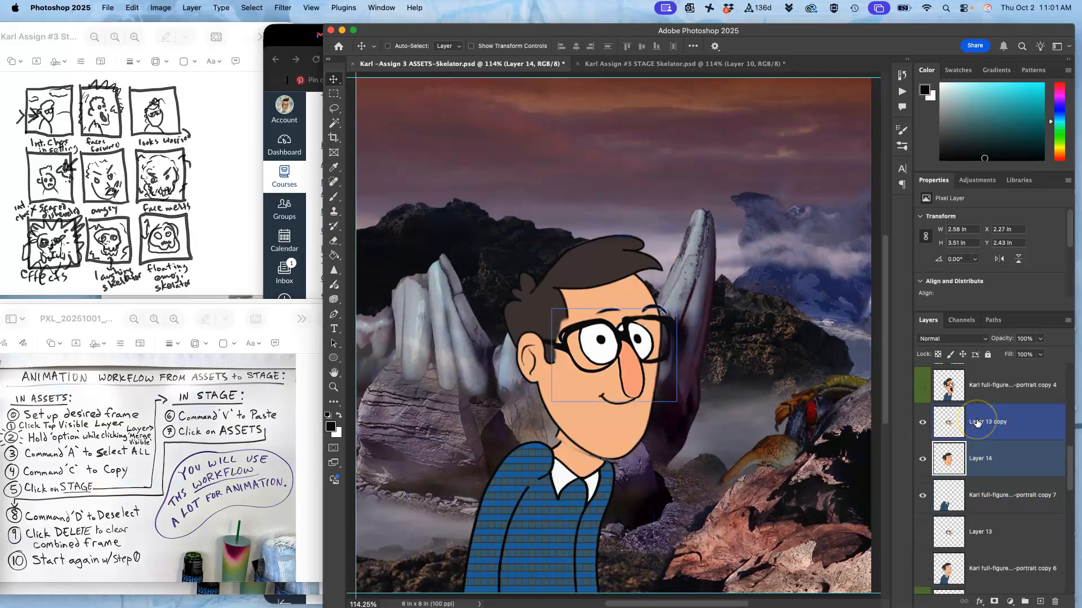
{"action": "left_click", "coordinate": [978, 423]}
{"action": "key", "text": "super+t"}
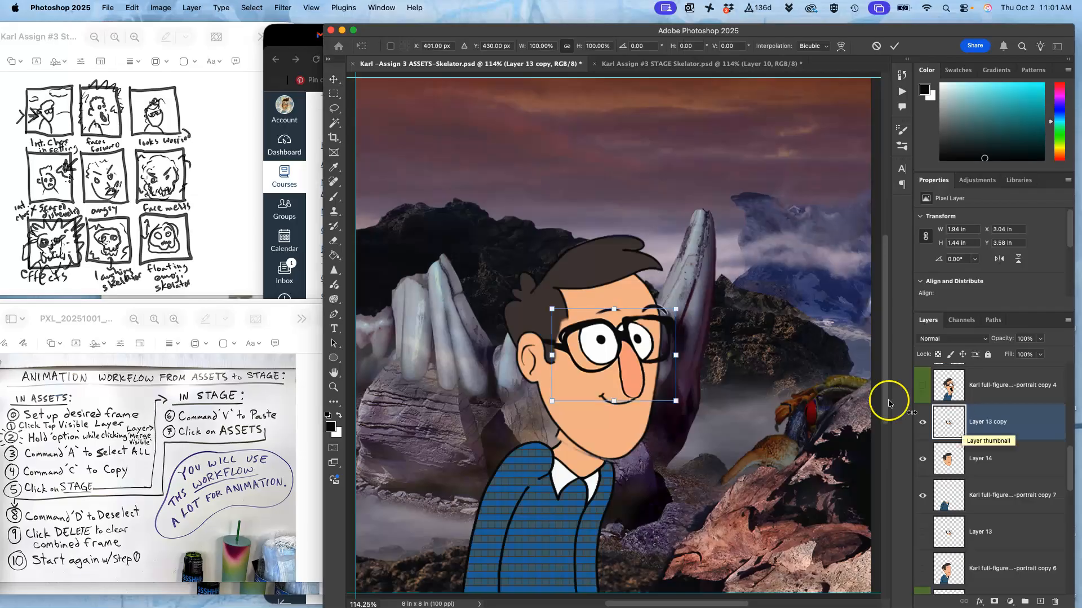
{"action": "right_click", "coordinate": [665, 339]}
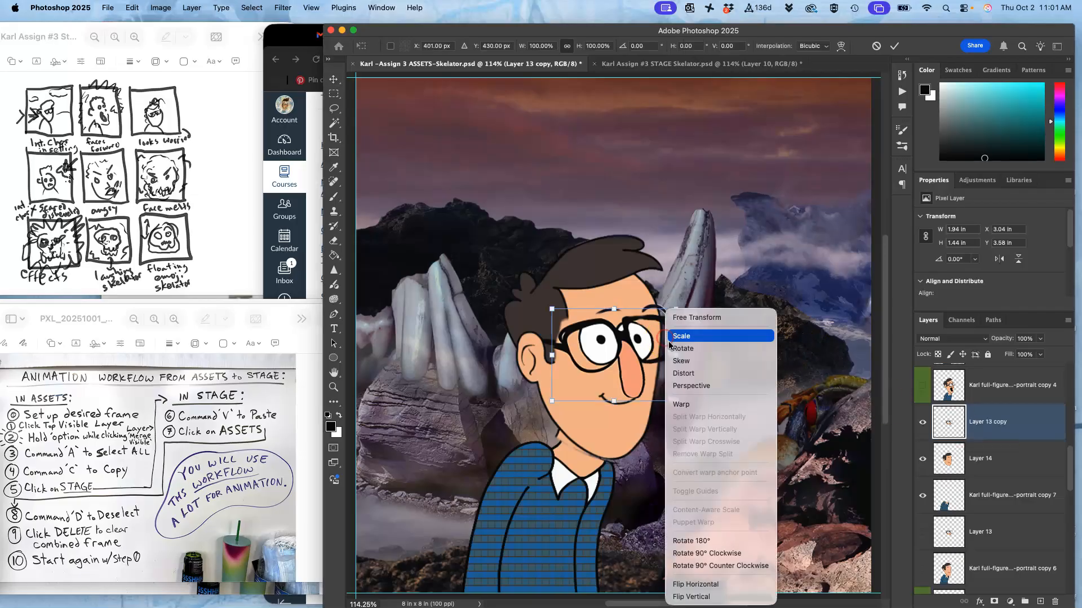
{"action": "left_click", "coordinate": [688, 403]}
{"action": "left_click_drag", "start_coordinate": [657, 336], "coordinate": [706, 303]}
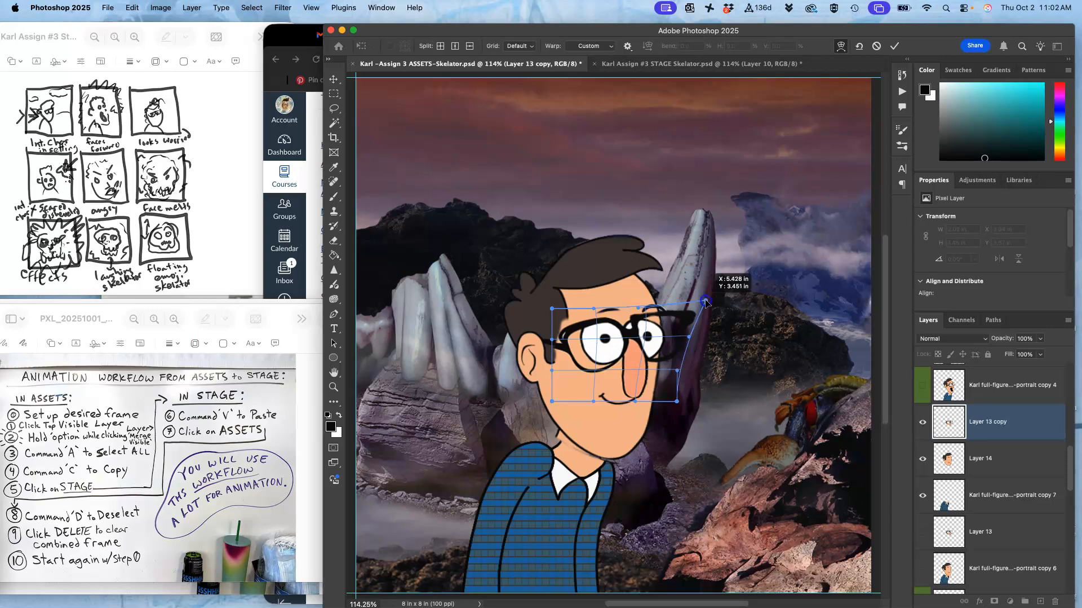
{"action": "left_click_drag", "start_coordinate": [643, 372], "coordinate": [623, 390]}
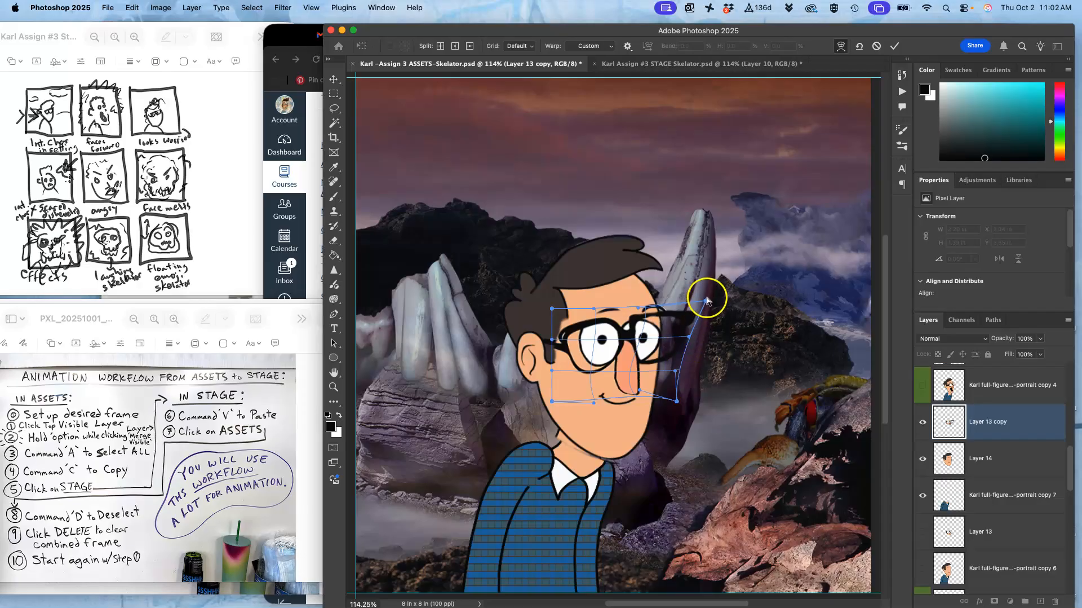
Pull the warp's upper corner by the far lens back to about X 5.10 in, Y 3.51 in, apply it and run Smart Sharpen.
{"action": "left_click_drag", "start_coordinate": [706, 303], "coordinate": [695, 305]}
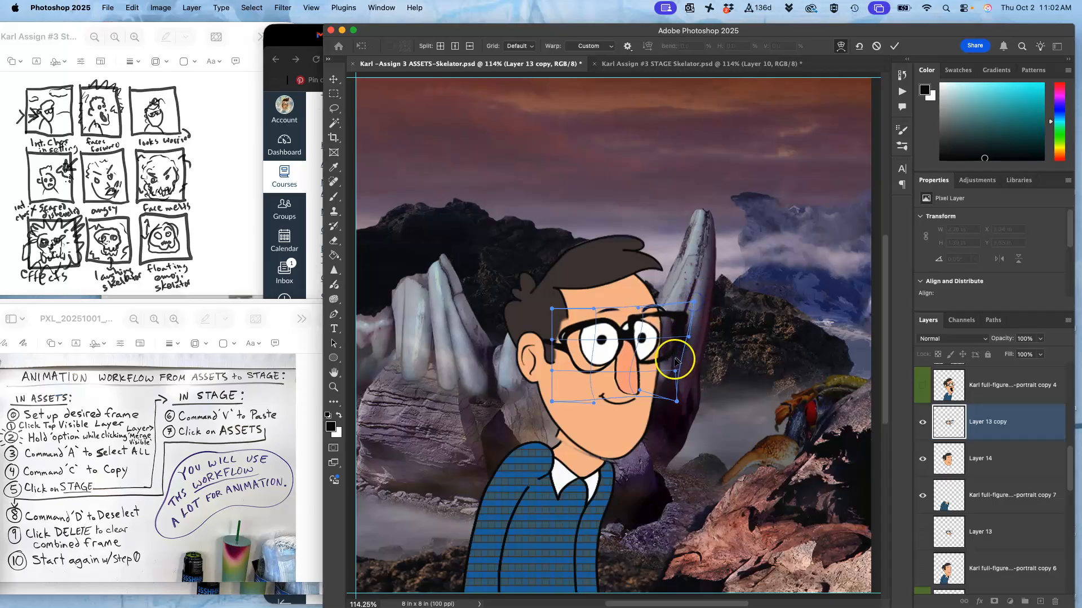
{"action": "left_click_drag", "start_coordinate": [675, 364], "coordinate": [676, 365]}
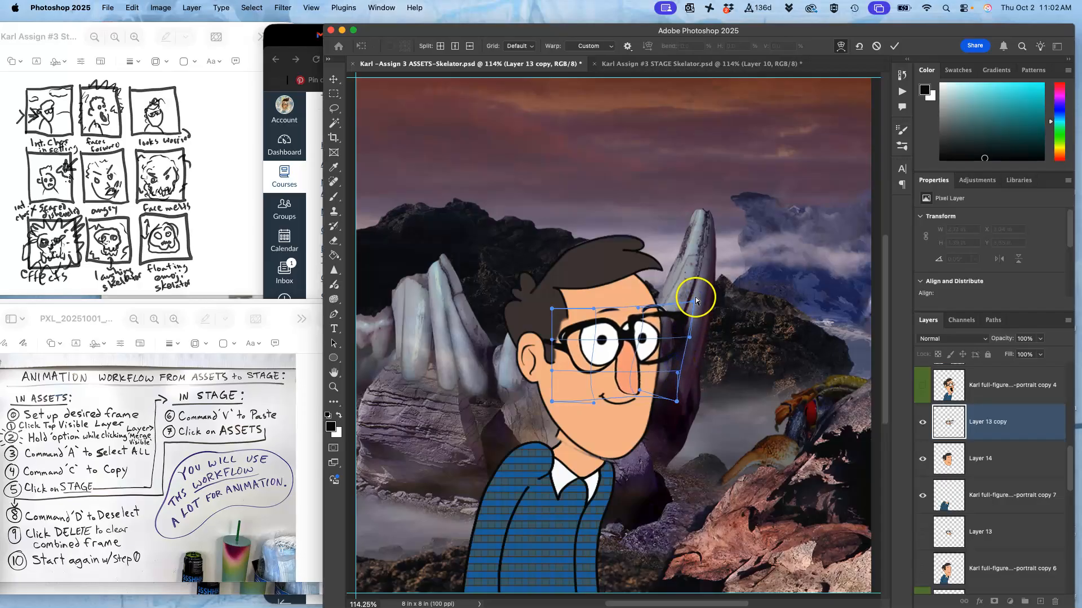
{"action": "left_click_drag", "start_coordinate": [694, 303], "coordinate": [686, 306]}
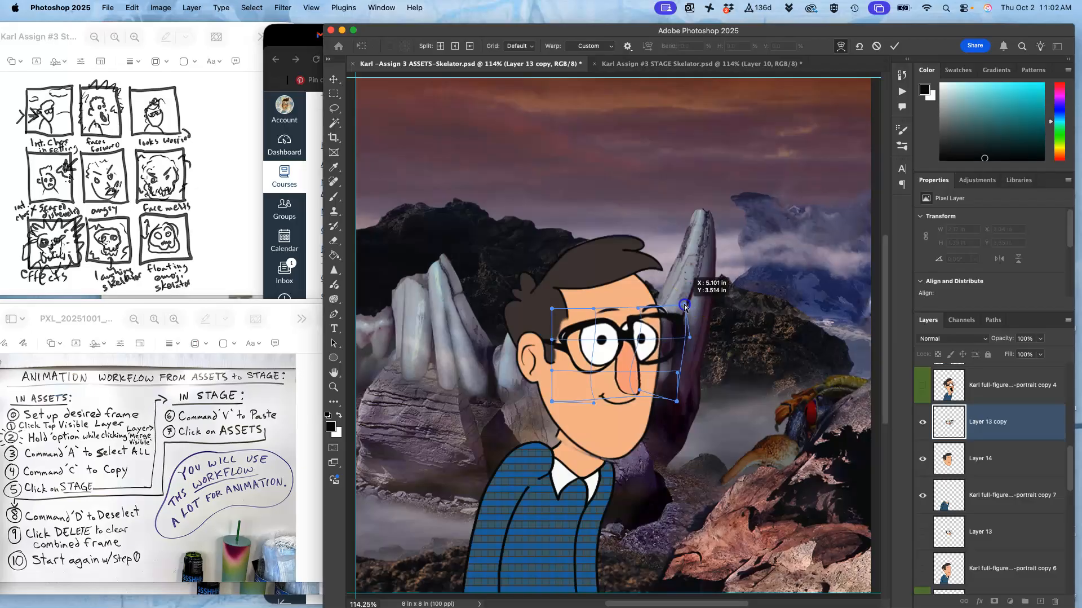
{"action": "key", "text": "Return"}
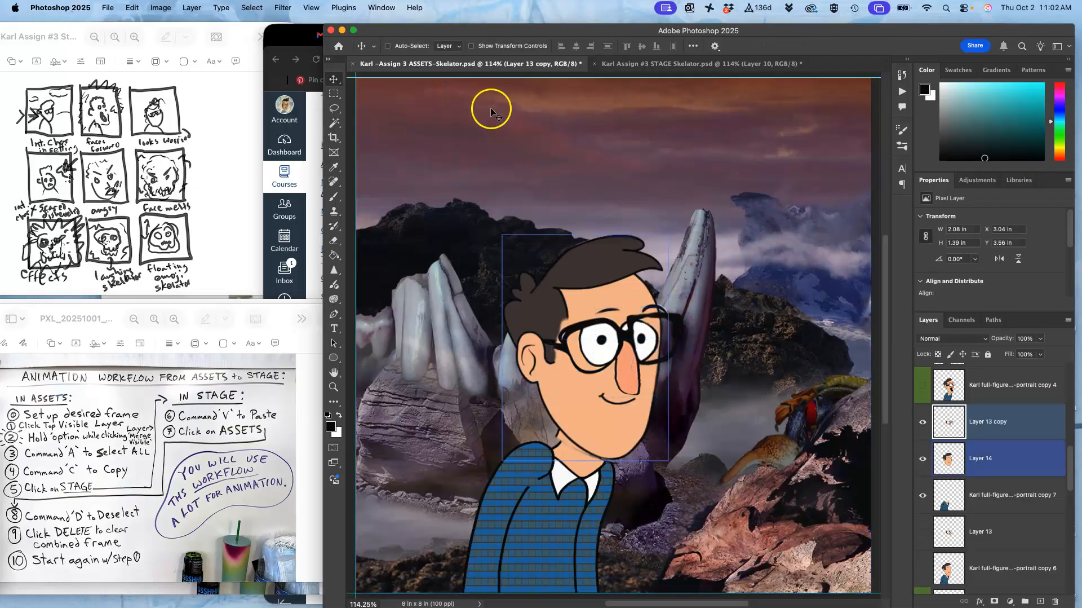
{"action": "left_click", "coordinate": [288, 10]}
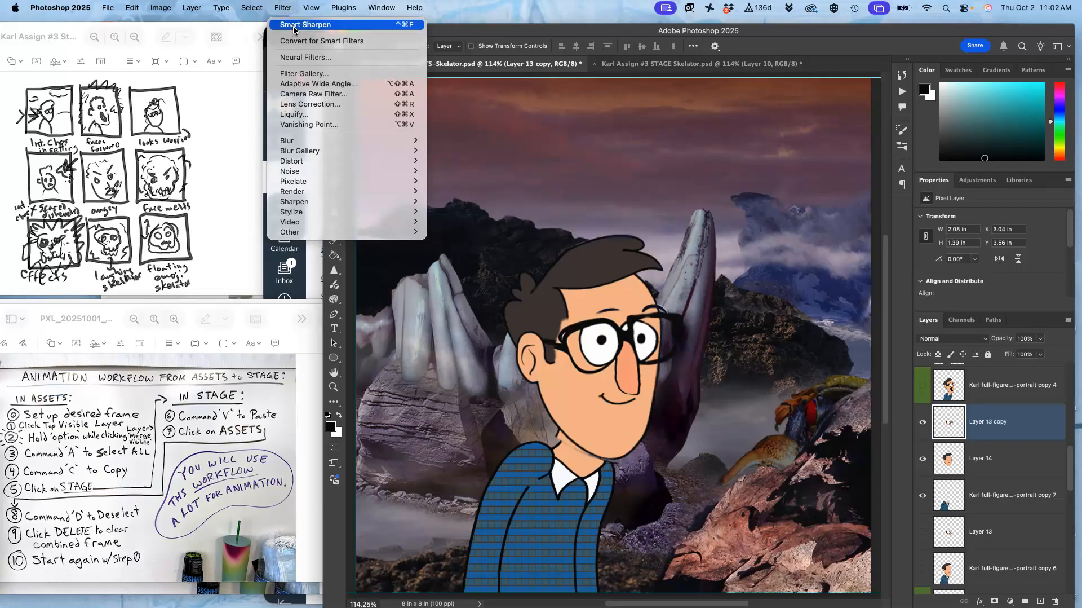
{"action": "left_click", "coordinate": [294, 24]}
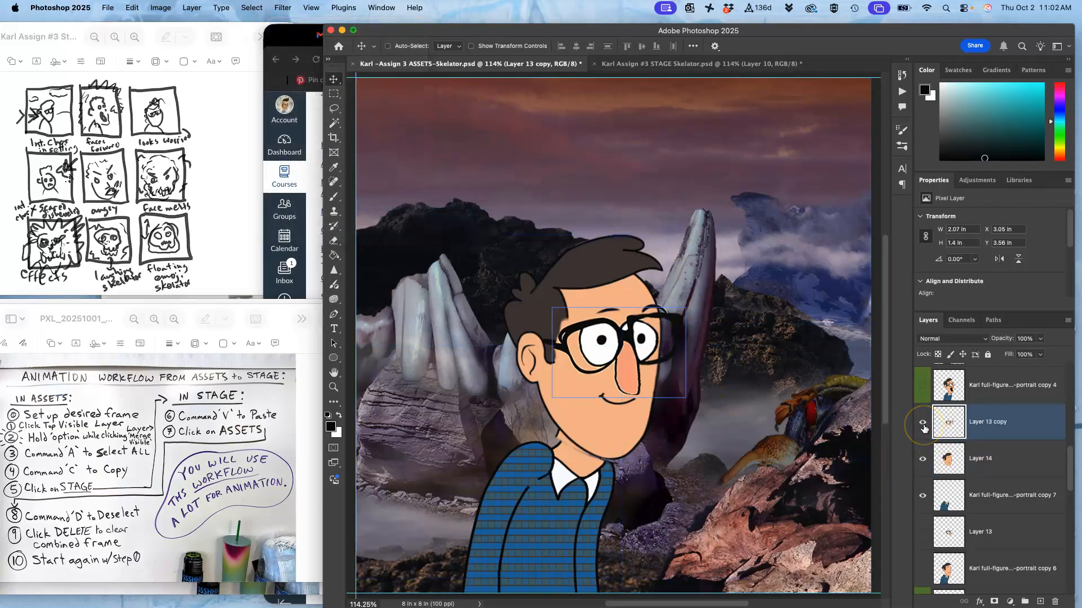
Compare the warped glasses in the ASSETS document with the latest frame on Layer 10 in the STAGE document.
{"action": "left_click", "coordinate": [667, 64]}
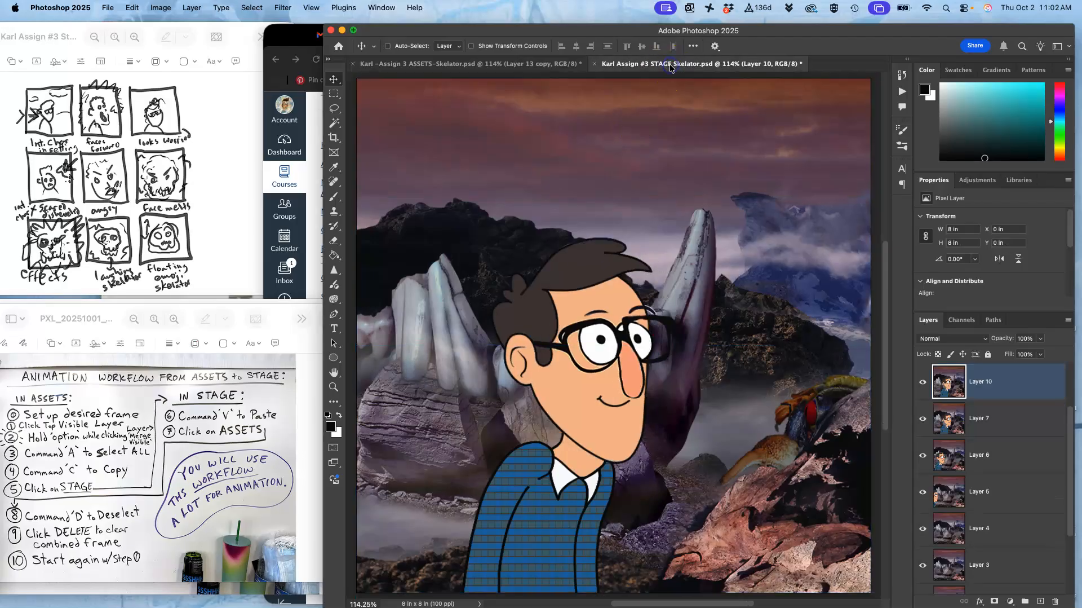
{"action": "left_click", "coordinate": [541, 68]}
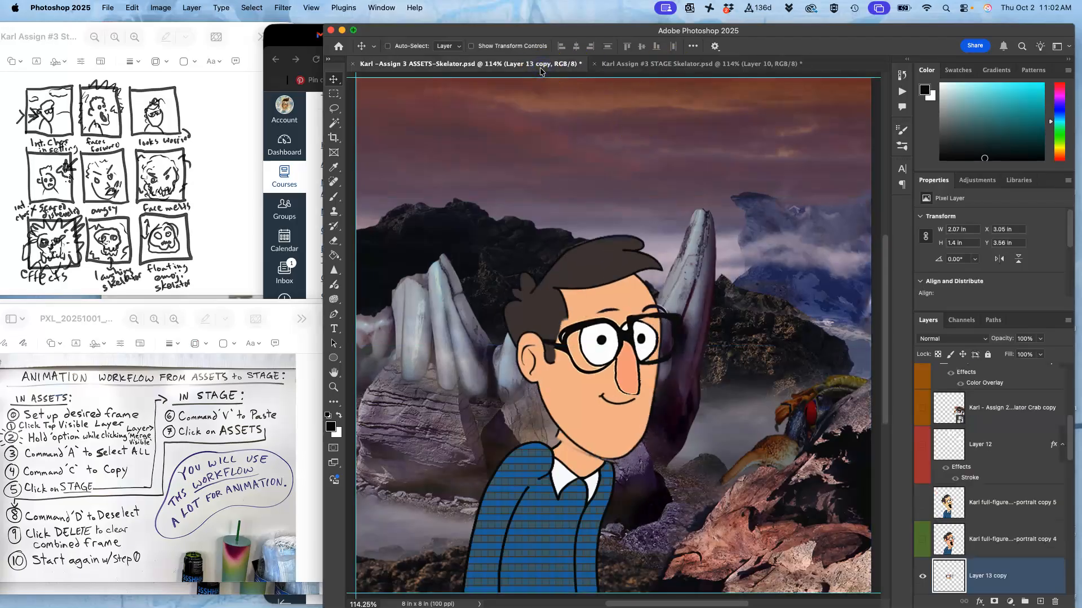
{"action": "left_click", "coordinate": [625, 63]}
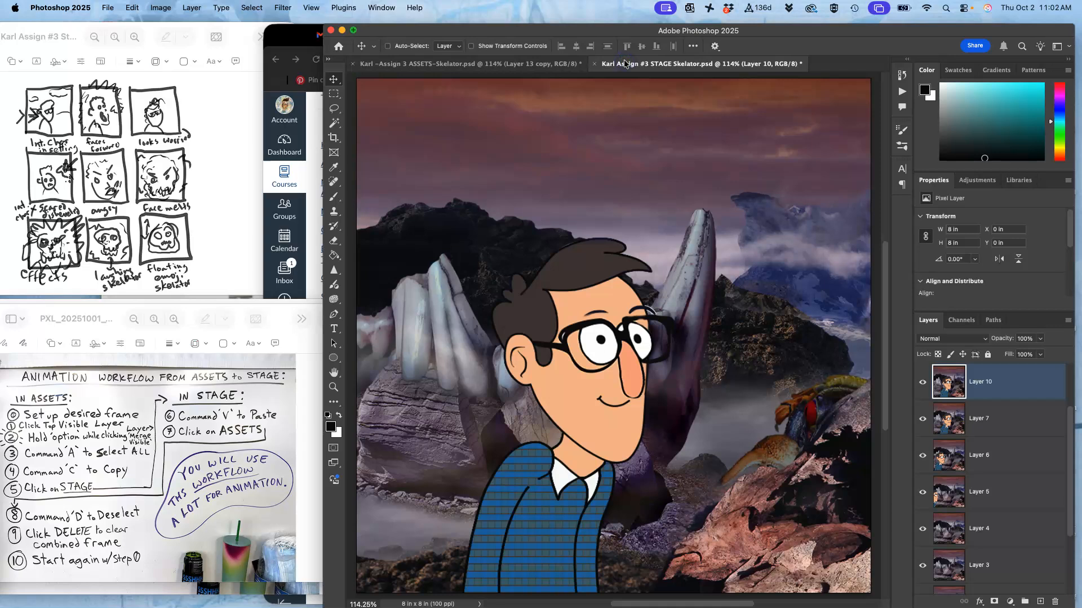
{"action": "left_click", "coordinate": [531, 67]}
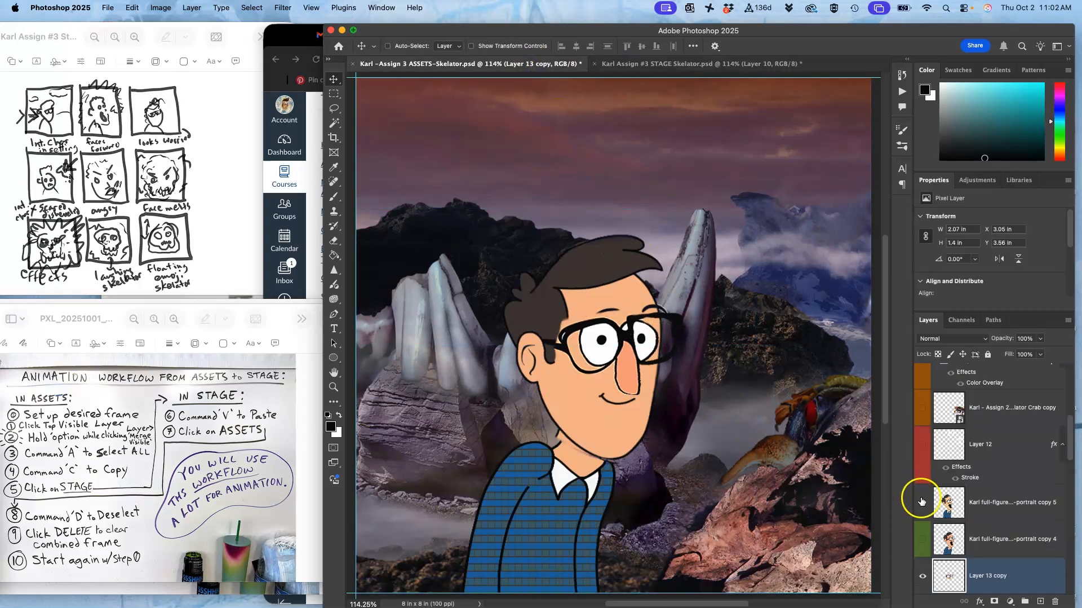
On Layer 14, lasso the leftover neck area just below the jawline and delete it.
{"action": "scroll", "coordinate": [964, 557], "scroll_direction": "down", "scroll_amount": 1}
{"action": "scroll", "coordinate": [964, 557], "scroll_direction": "down", "scroll_amount": 1}
{"action": "left_click", "coordinate": [965, 557]}
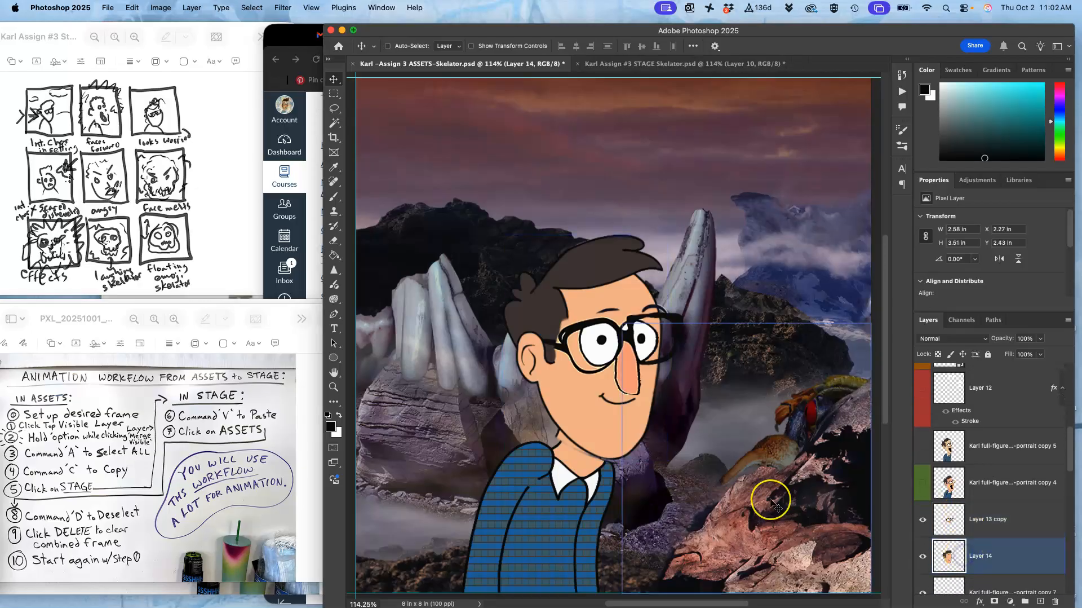
{"action": "key", "text": "super+plus"}
{"action": "key", "text": "super+plus"}
{"action": "scroll", "coordinate": [717, 517], "scroll_direction": "down", "scroll_amount": 5}
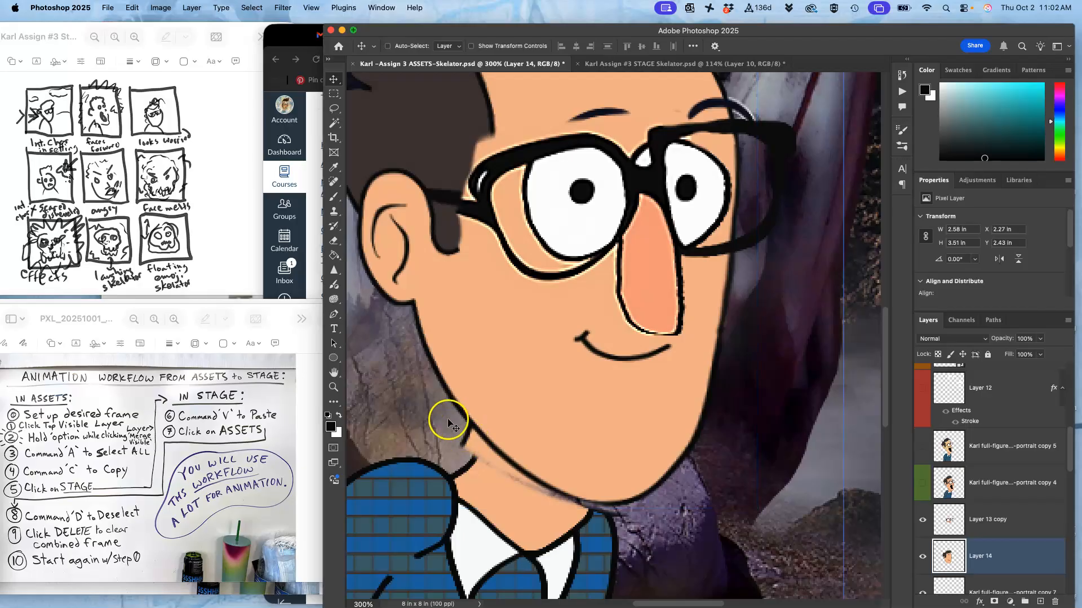
{"action": "left_click", "coordinate": [333, 108]}
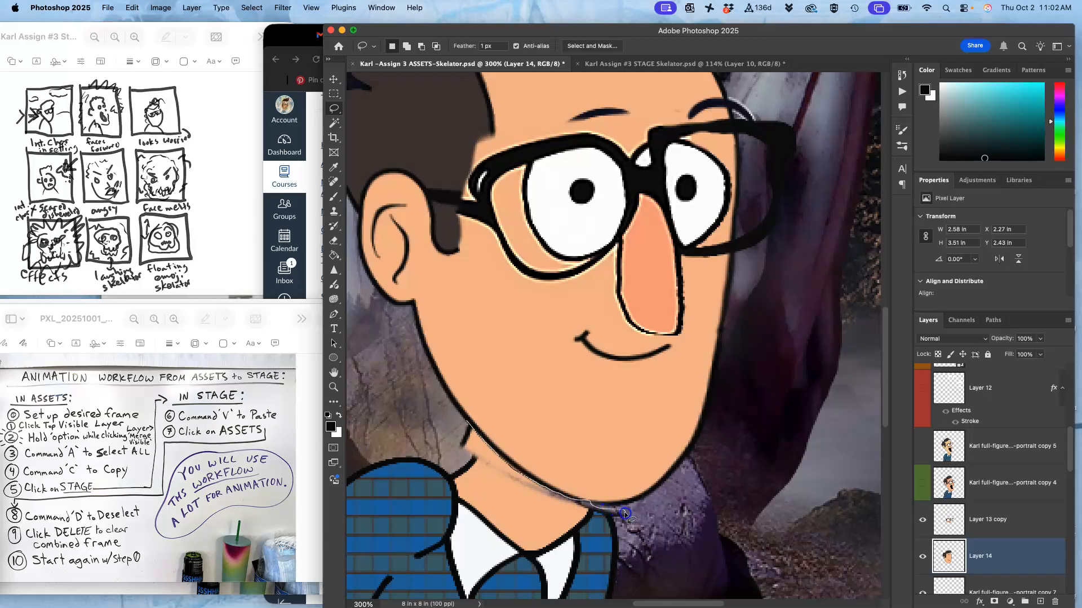
{"action": "left_click_drag", "start_coordinate": [414, 445], "coordinate": [429, 440]}
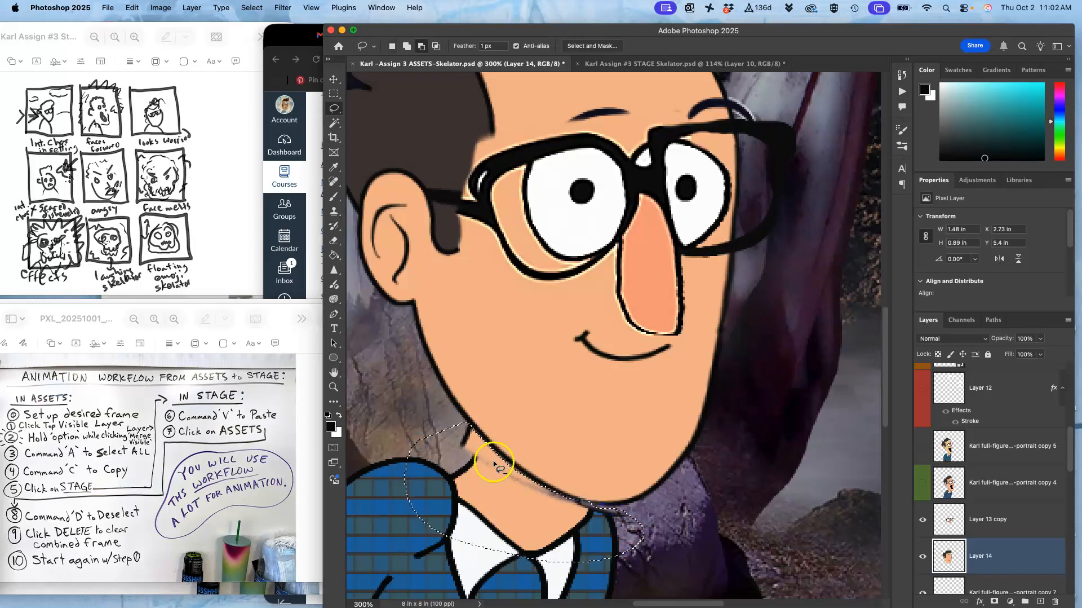
{"action": "left_click_drag", "start_coordinate": [600, 506], "coordinate": [599, 505]}
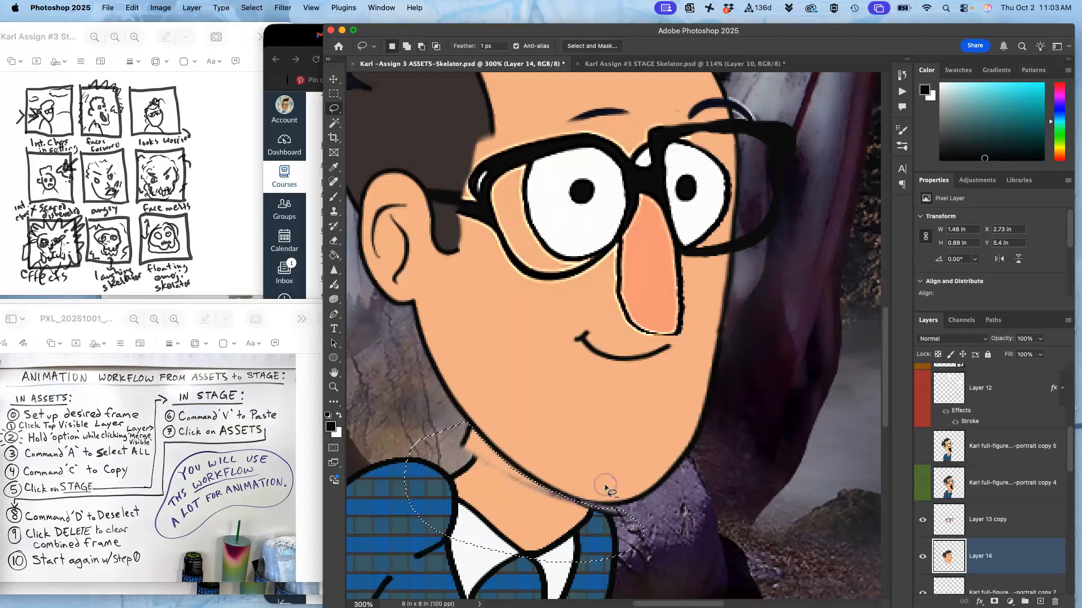
{"action": "key", "text": "Delete"}
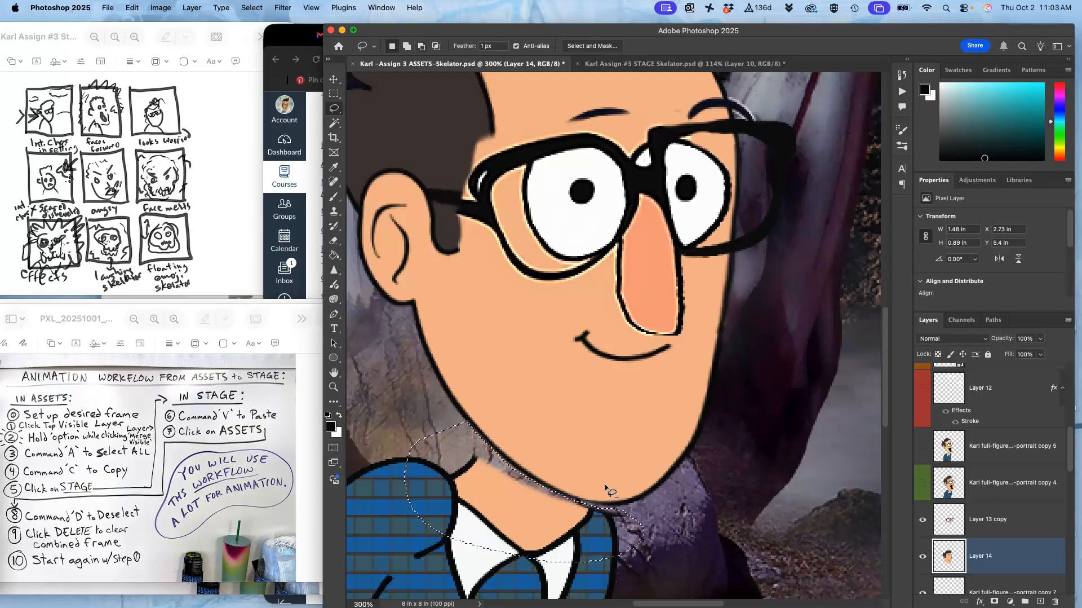
{"action": "key", "text": "super+z"}
{"action": "key", "text": "Delete"}
{"action": "key", "text": "super+minus"}
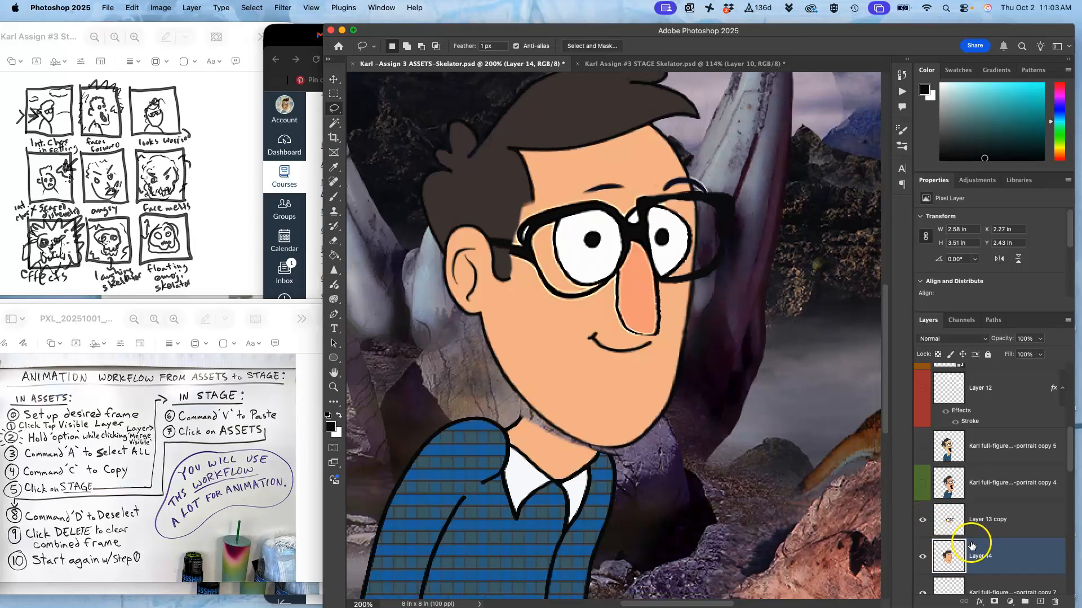
Move the head on Layer 14 slightly down and left, to about X 2.22 in, Y 2.51 in.
{"action": "left_click", "coordinate": [970, 554]}
{"action": "left_click", "coordinate": [333, 79]}
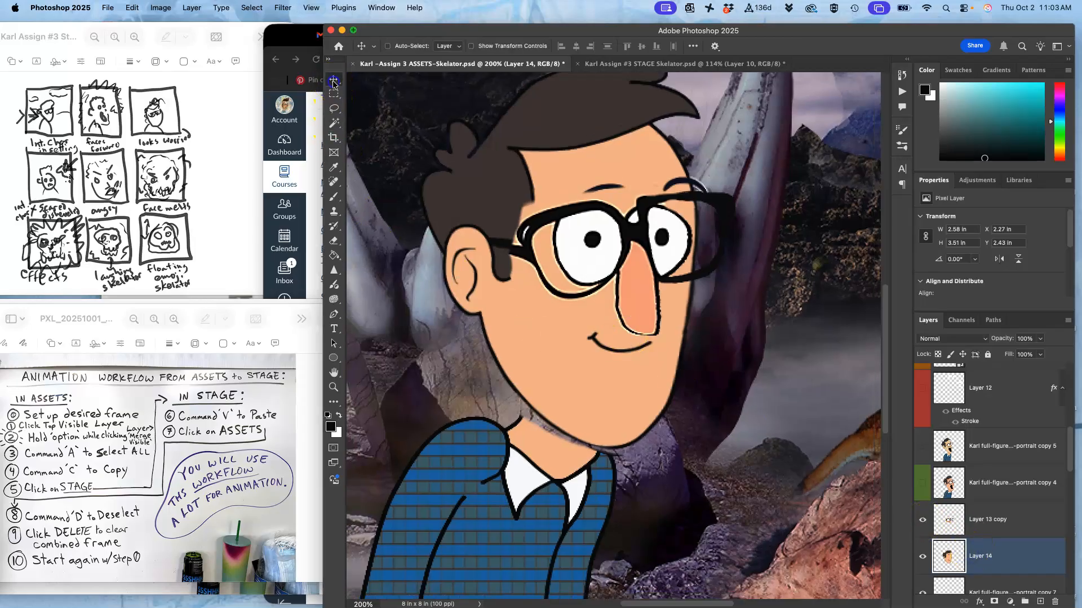
{"action": "left_click", "coordinate": [581, 280], "text": "shift+super"}
{"action": "left_click", "coordinate": [580, 296]}
{"action": "left_click_drag", "start_coordinate": [579, 296], "coordinate": [578, 375]}
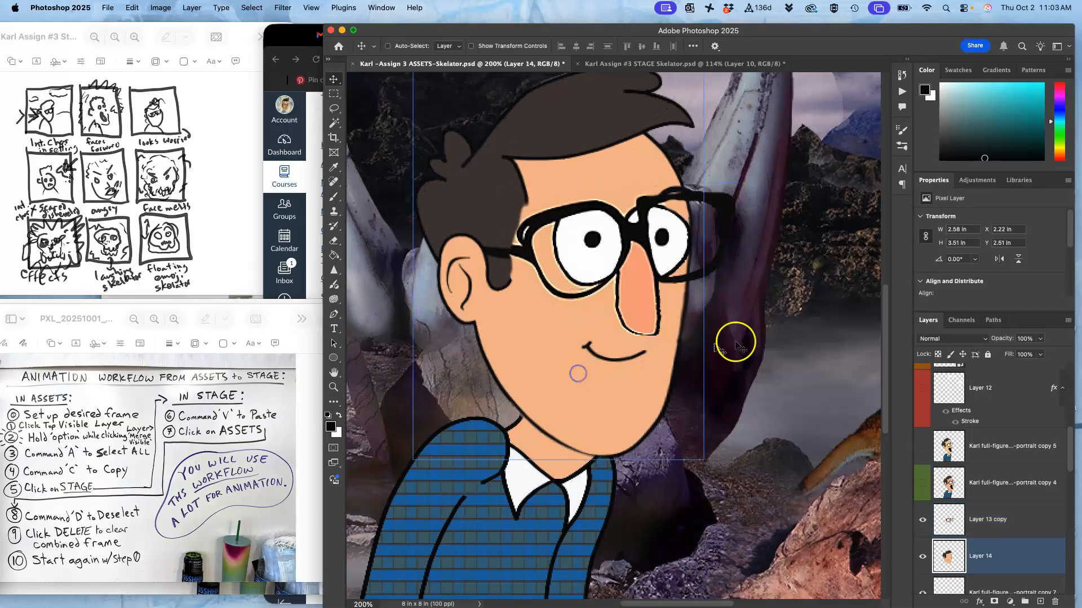
Move the glasses, eyes and nose on Layer 13 copy slightly down and left, to about X 2.97 in, Y 3.62 in.
{"action": "left_click", "coordinate": [988, 510]}
{"action": "left_click", "coordinate": [645, 213]}
{"action": "left_click_drag", "start_coordinate": [646, 213], "coordinate": [638, 219]}
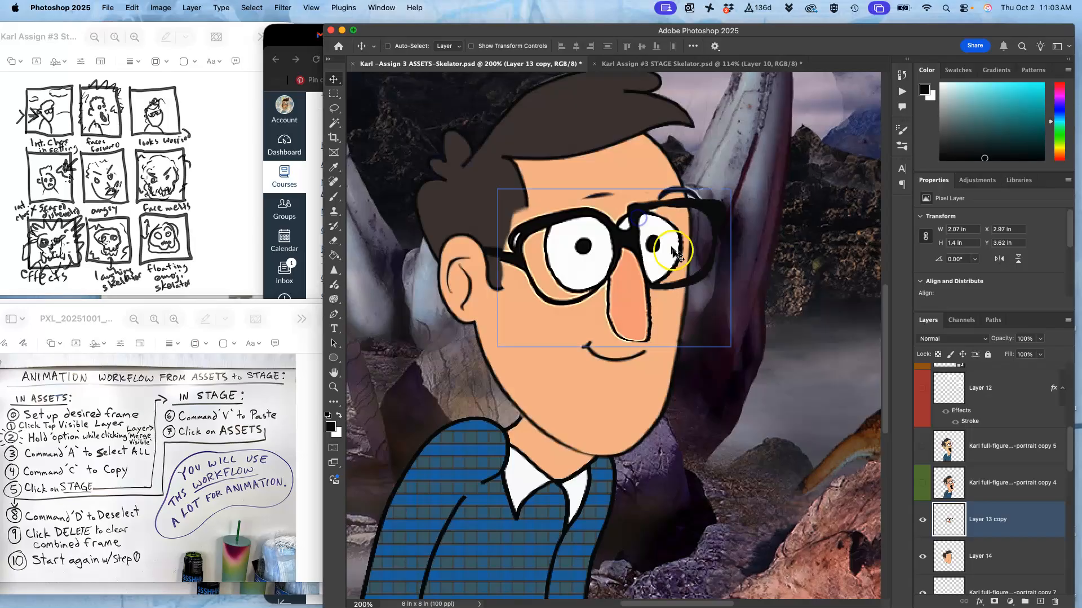
On Layer 13 copy, select the skin tone with a non-contiguous Magic Wand and erase the skin patch covering the sideburn beside the glasses.
{"action": "scroll", "coordinate": [685, 285], "scroll_direction": "up", "scroll_amount": 5}
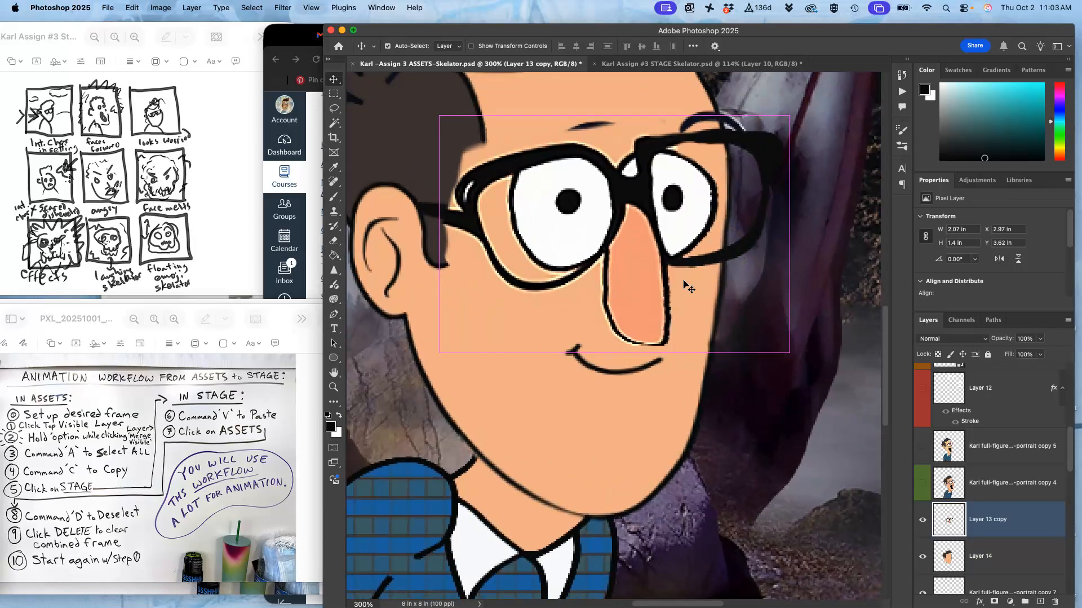
{"action": "left_click", "coordinate": [430, 202], "text": "shift+super"}
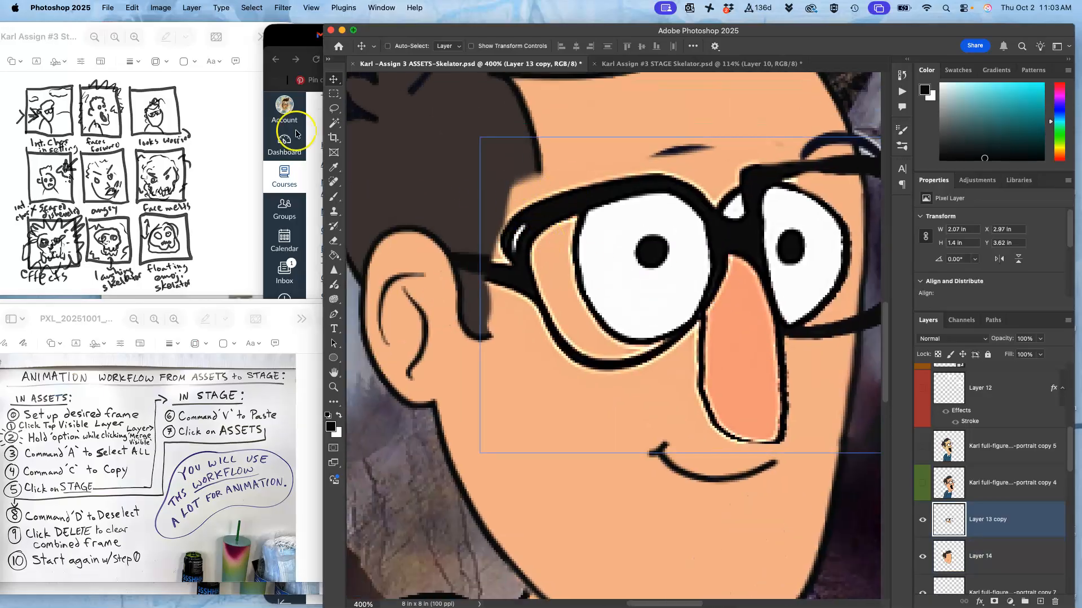
{"action": "left_click", "coordinate": [334, 124]}
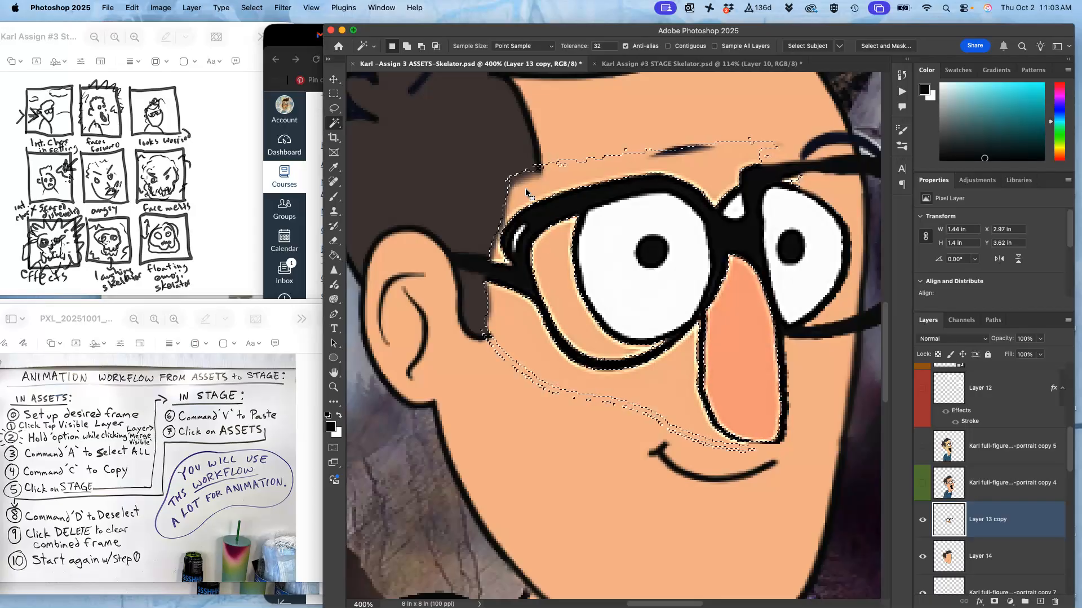
{"action": "key", "text": "super+z"}
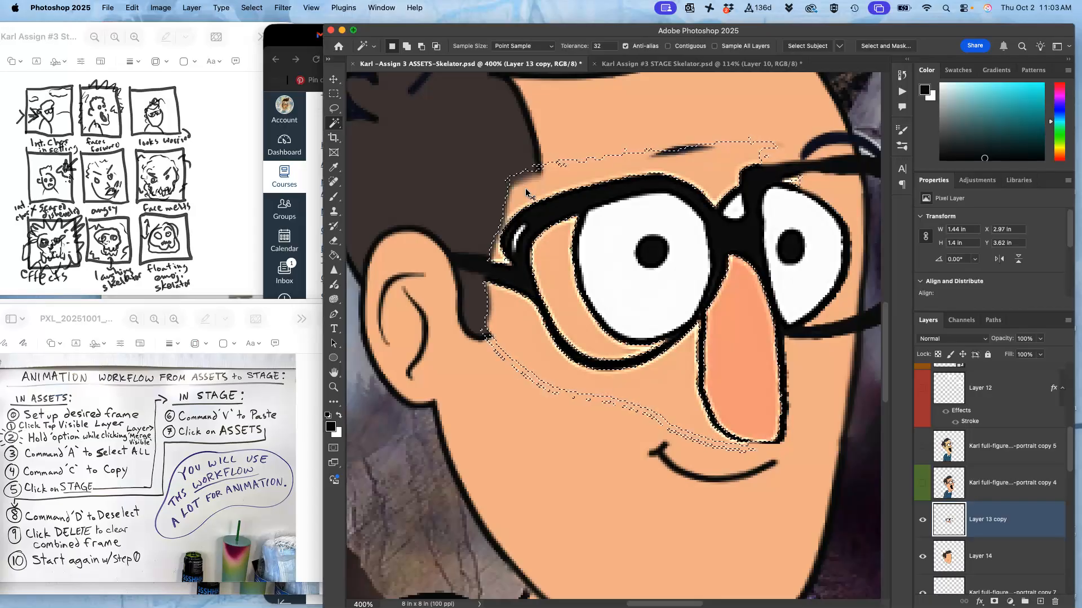
{"action": "left_click", "coordinate": [333, 240]}
{"action": "mouse_move", "coordinate": [491, 187]}
{"action": "left_mouse_down"}
{"action": "mouse_move", "coordinate": [508, 174]}
{"action": "mouse_move", "coordinate": [499, 203]}
{"action": "mouse_move", "coordinate": [507, 170]}
{"action": "mouse_move", "coordinate": [500, 305]}
{"action": "left_mouse_up"}
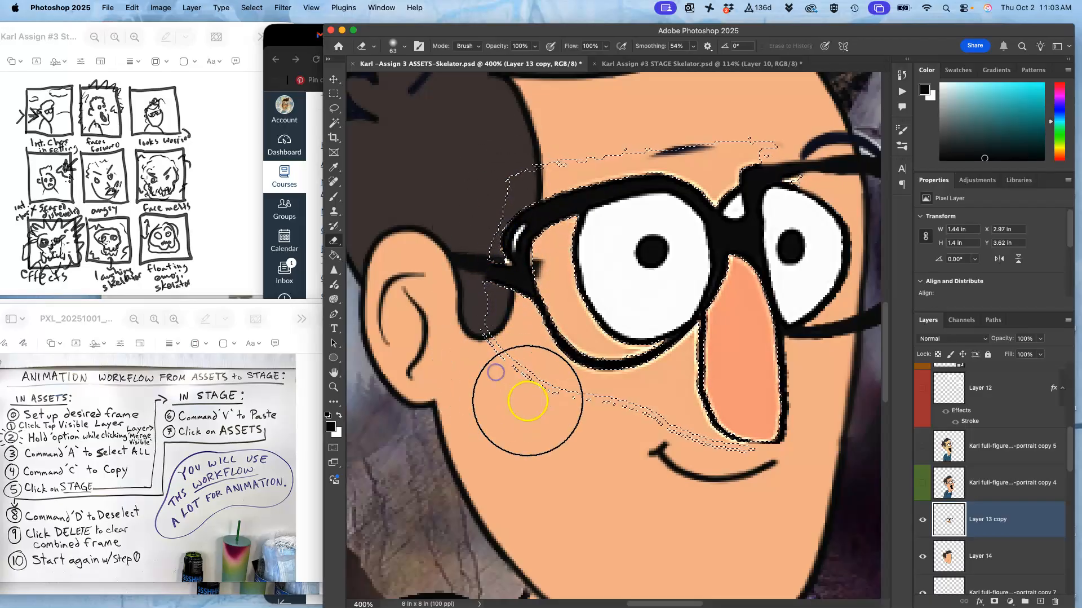
On Layer 14, lasso the stray end of the old glasses arm inside the near lens and cover it with sampled skin colour.
{"action": "left_click", "coordinate": [334, 108]}
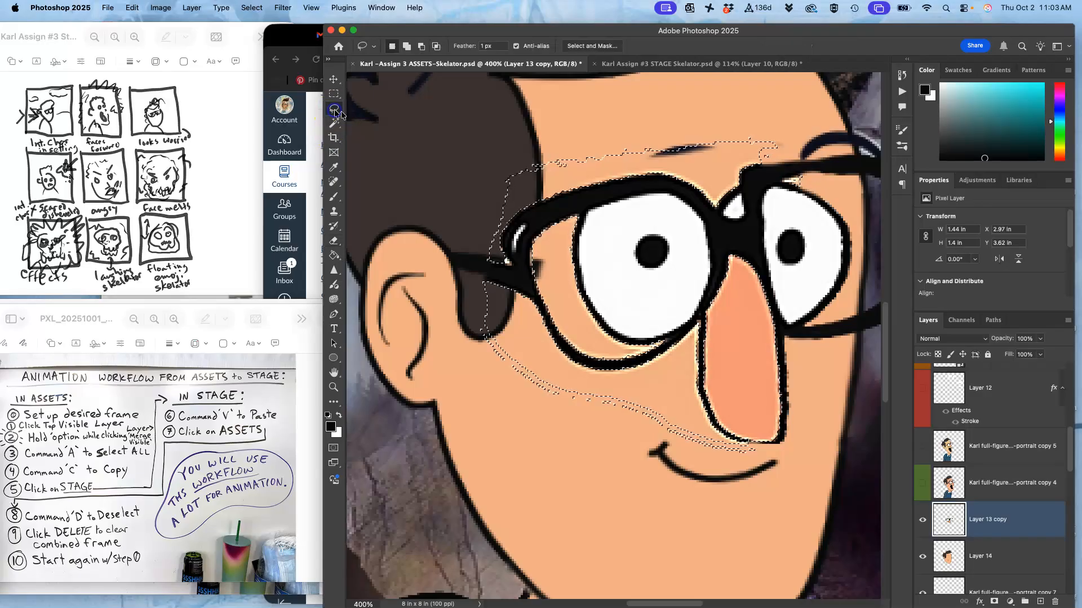
{"action": "left_click", "coordinate": [945, 553]}
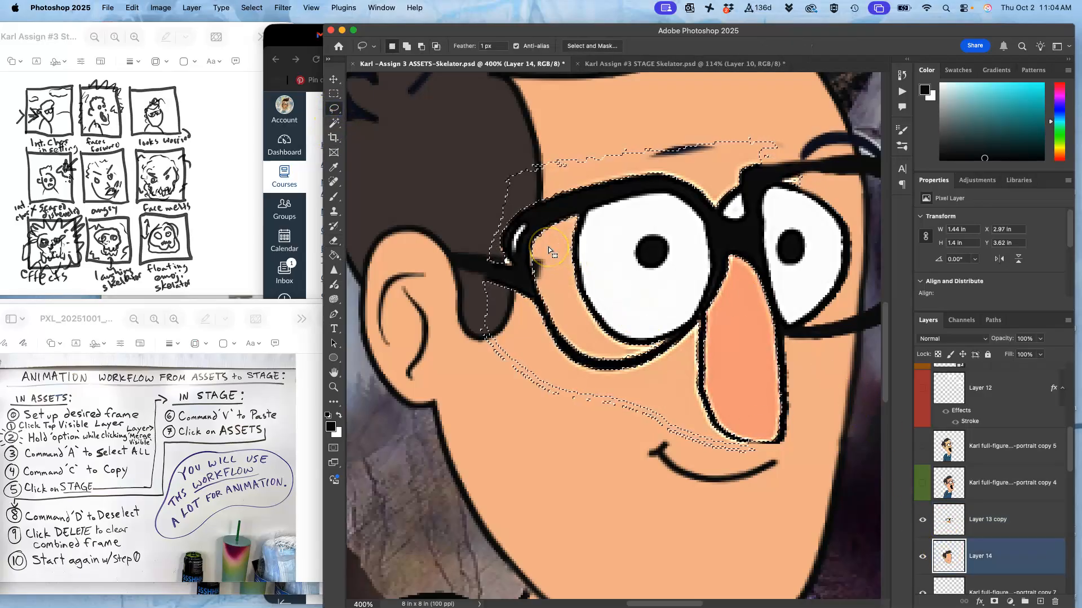
{"action": "left_click_drag", "start_coordinate": [549, 246], "coordinate": [522, 262]}
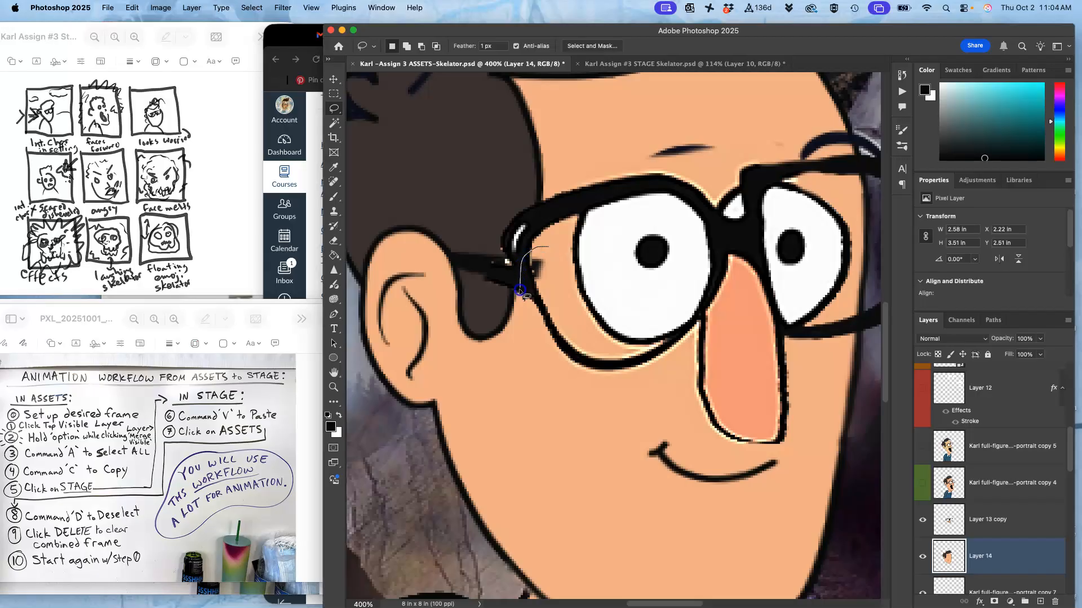
{"action": "left_click_drag", "start_coordinate": [551, 300], "coordinate": [548, 251]}
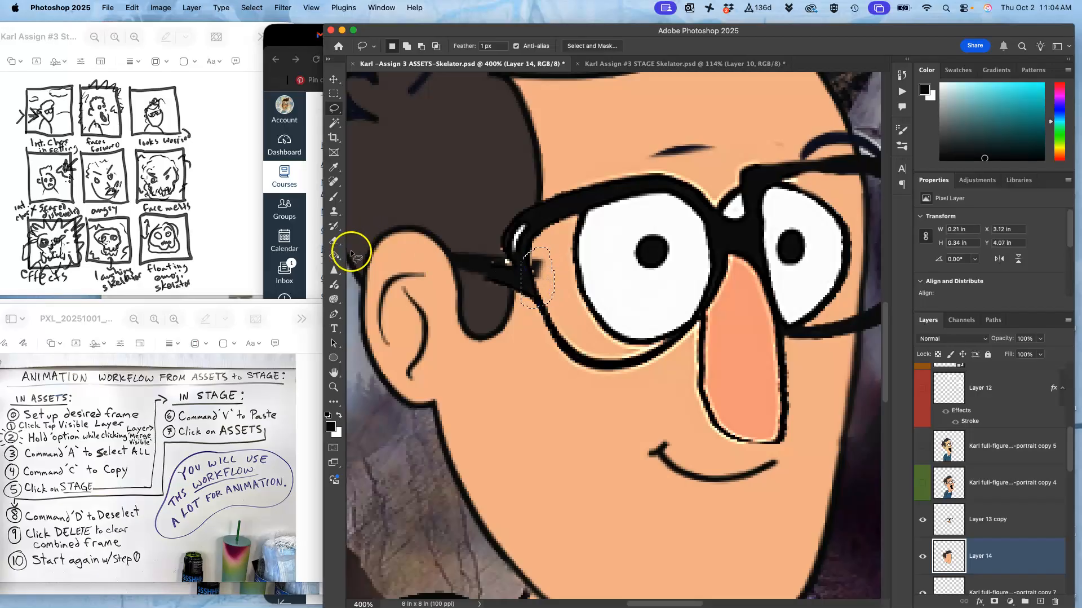
{"action": "left_click", "coordinate": [335, 198]}
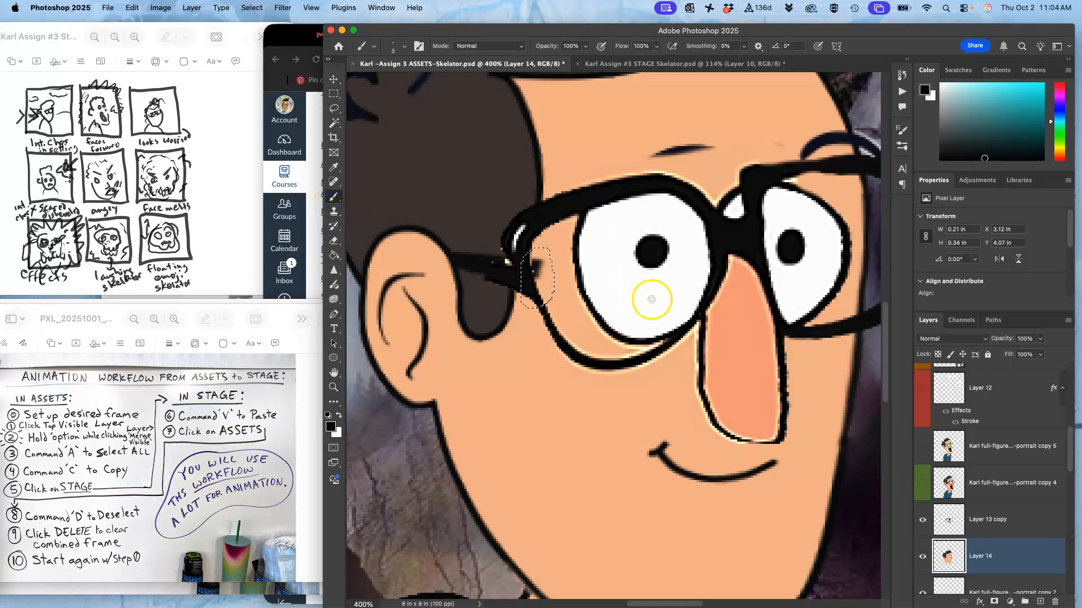
{"action": "left_click", "coordinate": [566, 266], "text": "alt"}
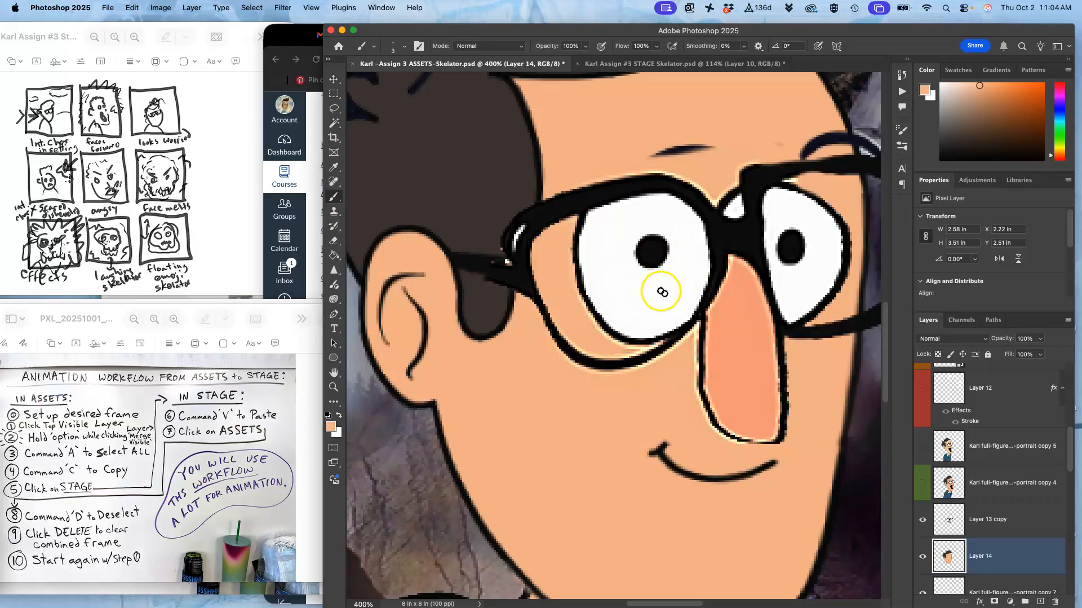
Check Layer 14 by toggling its visibility, set the Magic Wand to Contiguous, select the face's skin area and get the Eraser ready.
{"action": "scroll", "coordinate": [673, 301], "scroll_direction": "down", "scroll_amount": 5}
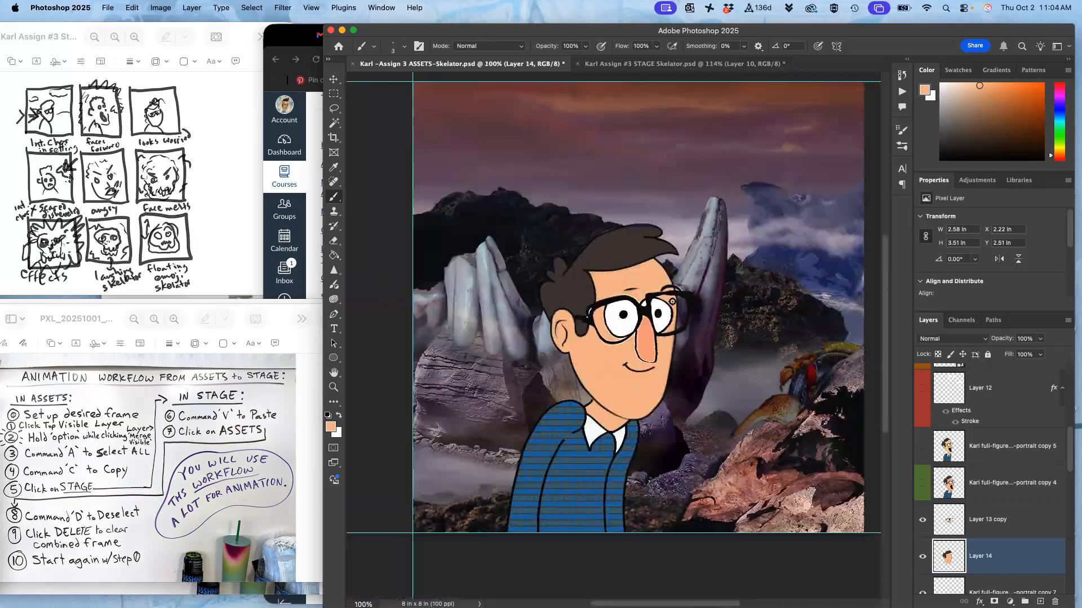
{"action": "scroll", "coordinate": [663, 321], "scroll_direction": "up", "scroll_amount": 2}
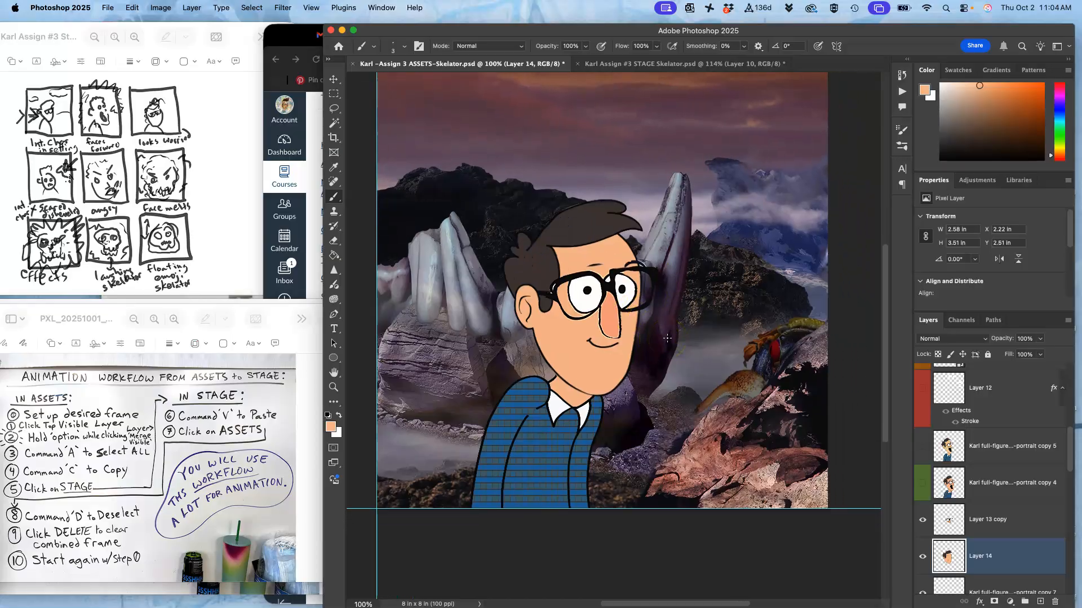
{"action": "scroll", "coordinate": [668, 340], "scroll_direction": "up", "scroll_amount": 2}
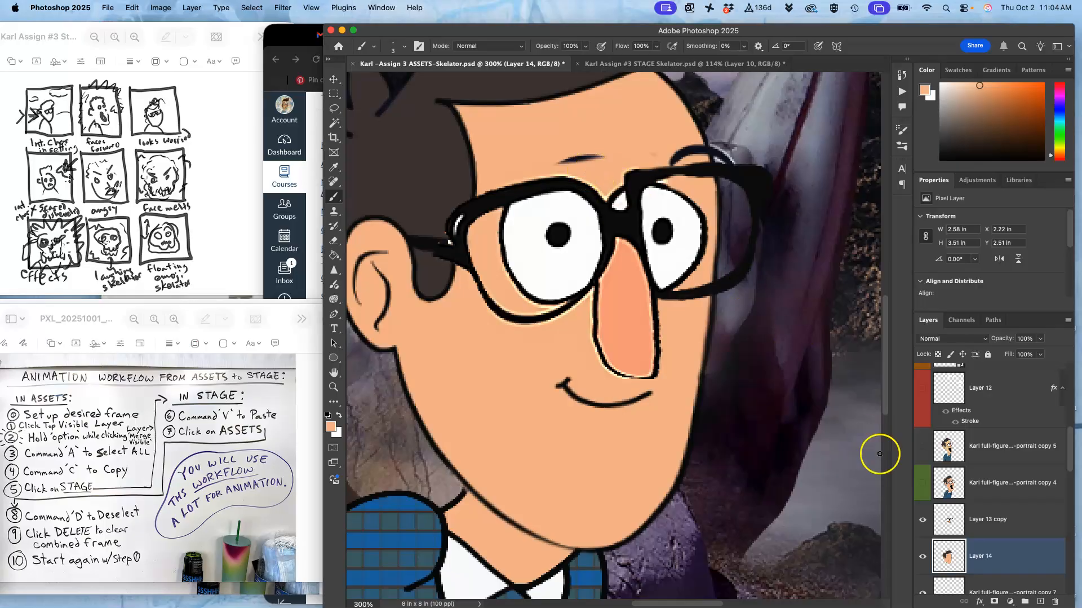
{"action": "left_click", "coordinate": [924, 559]}
{"action": "left_click", "coordinate": [923, 559]}
{"action": "left_click", "coordinate": [335, 123]}
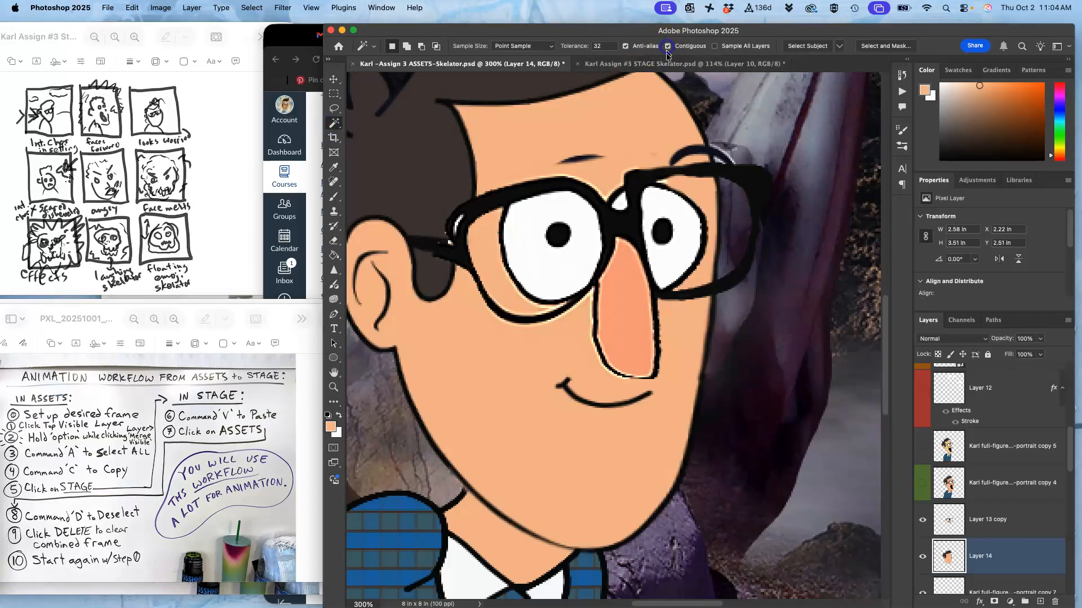
{"action": "left_click", "coordinate": [601, 176]}
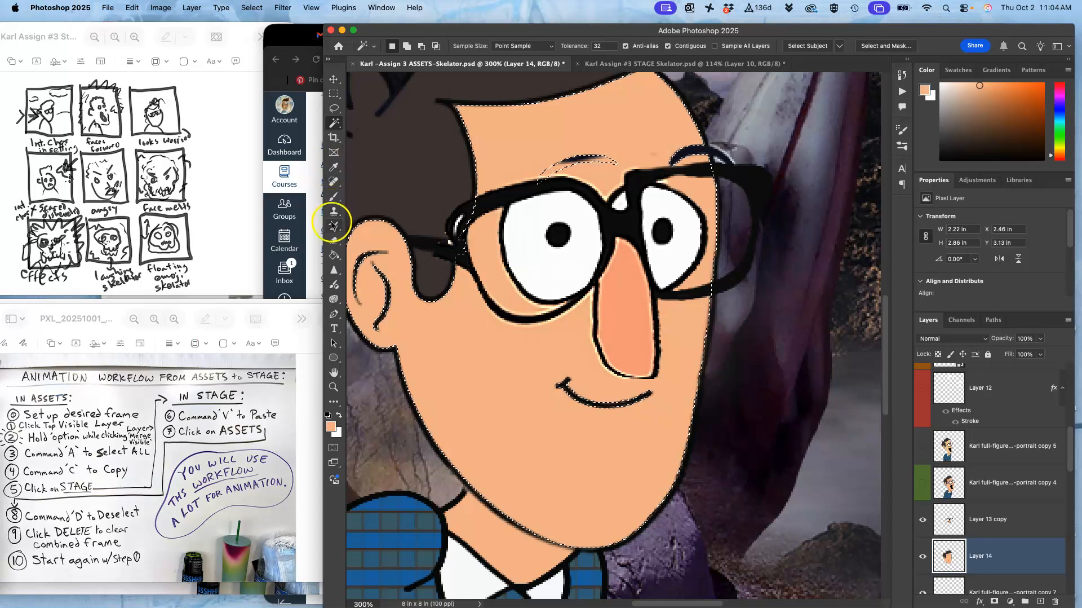
{"action": "left_click", "coordinate": [334, 240]}
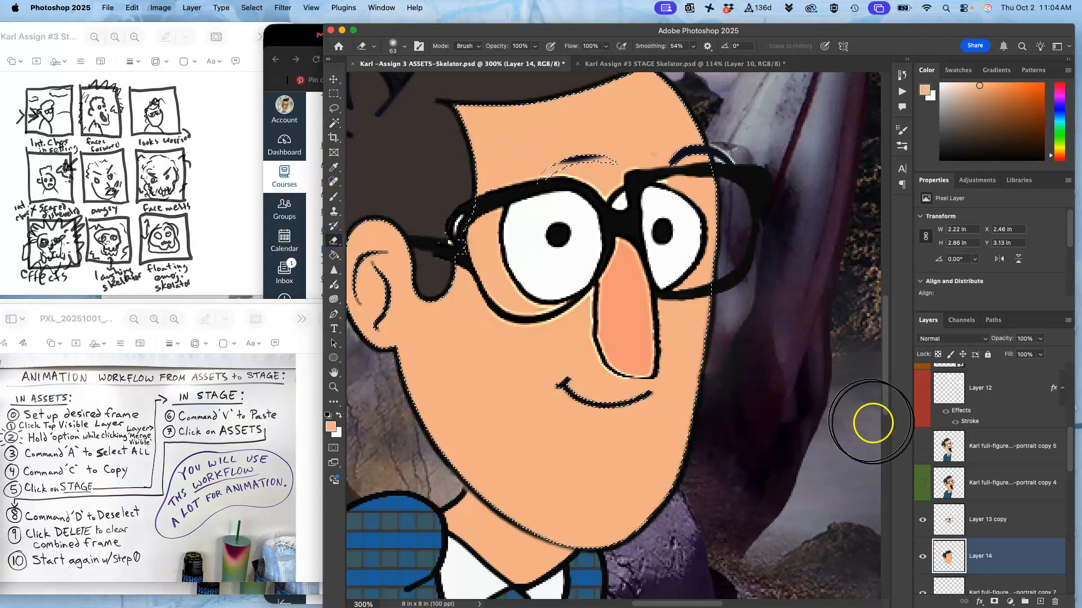
Check both face layers' visibility, then select the skin patch above the near lens on Layer 13 copy, delete it and deselect.
{"action": "left_click", "coordinate": [923, 556]}
{"action": "left_click", "coordinate": [923, 556]}
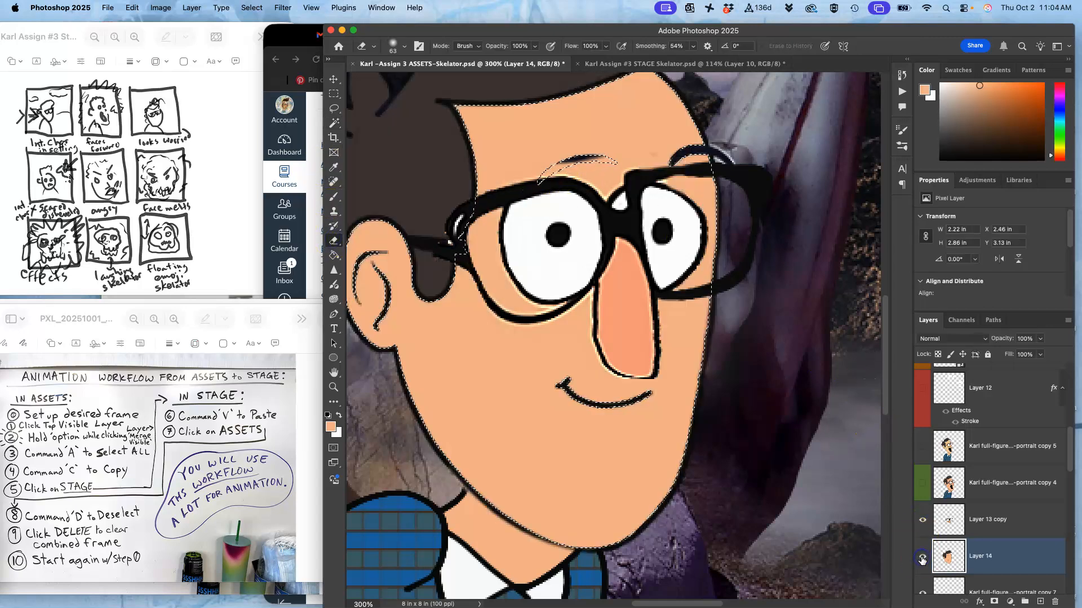
{"action": "left_click", "coordinate": [922, 519]}
{"action": "left_click", "coordinate": [923, 520]}
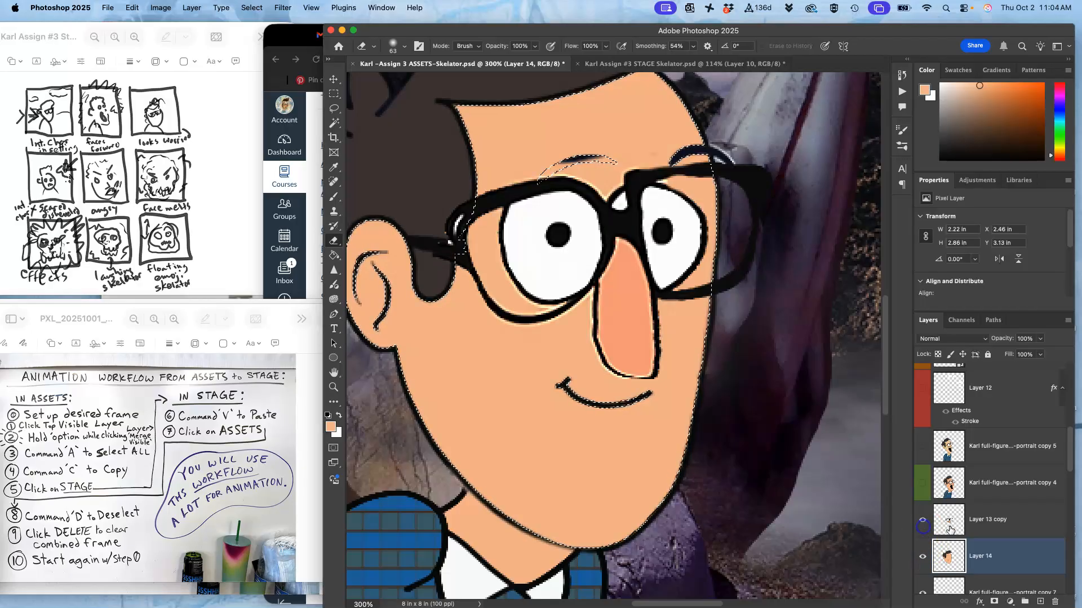
{"action": "left_click", "coordinate": [950, 528]}
{"action": "left_click", "coordinate": [334, 123]}
{"action": "left_click", "coordinate": [584, 169]}
{"action": "key", "text": "Delete"}
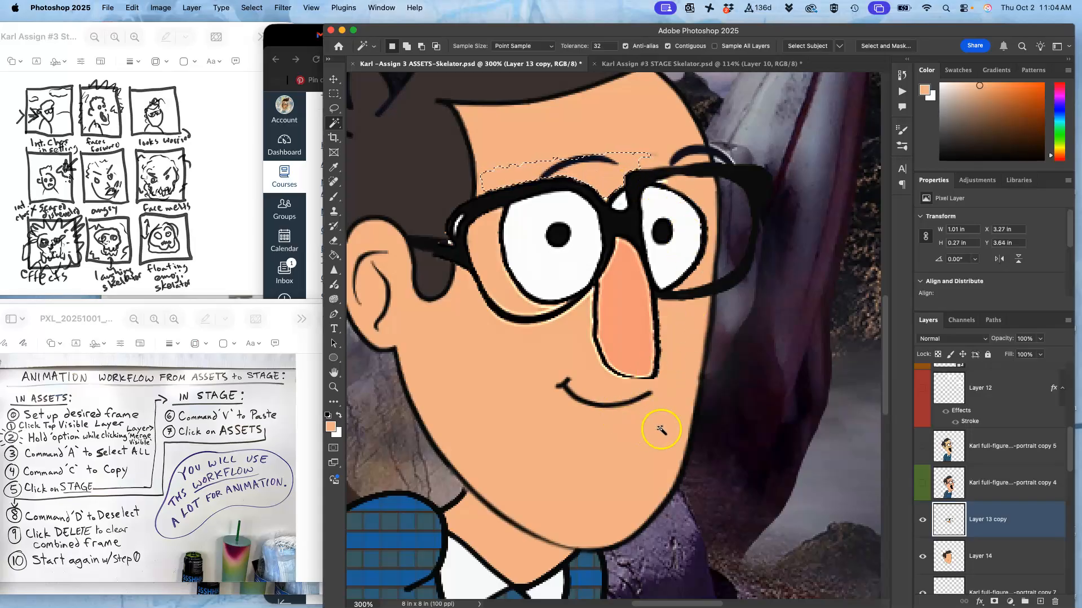
{"action": "key", "text": "super+d"}
{"action": "key", "text": "super+minus"}
{"action": "key", "text": "super+minus"}
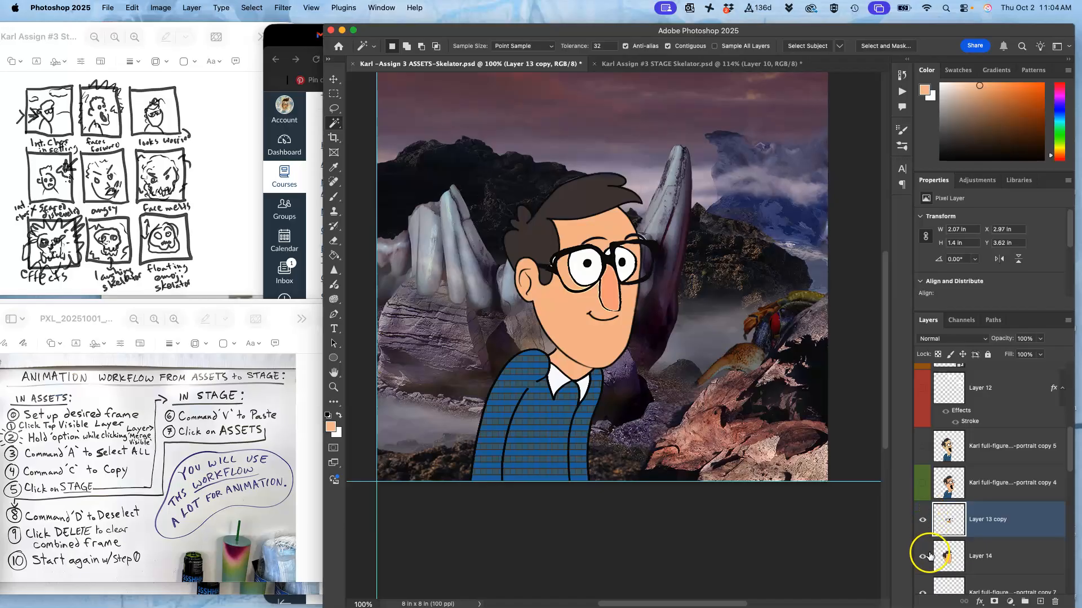
In the STAGE document, toggle Layer 10 and Layer 7 to compare the character's head and glasses between the latest frames.
{"action": "scroll", "coordinate": [929, 555], "scroll_direction": "down", "scroll_amount": 1}
{"action": "scroll", "coordinate": [766, 231], "scroll_direction": "up", "scroll_amount": 5}
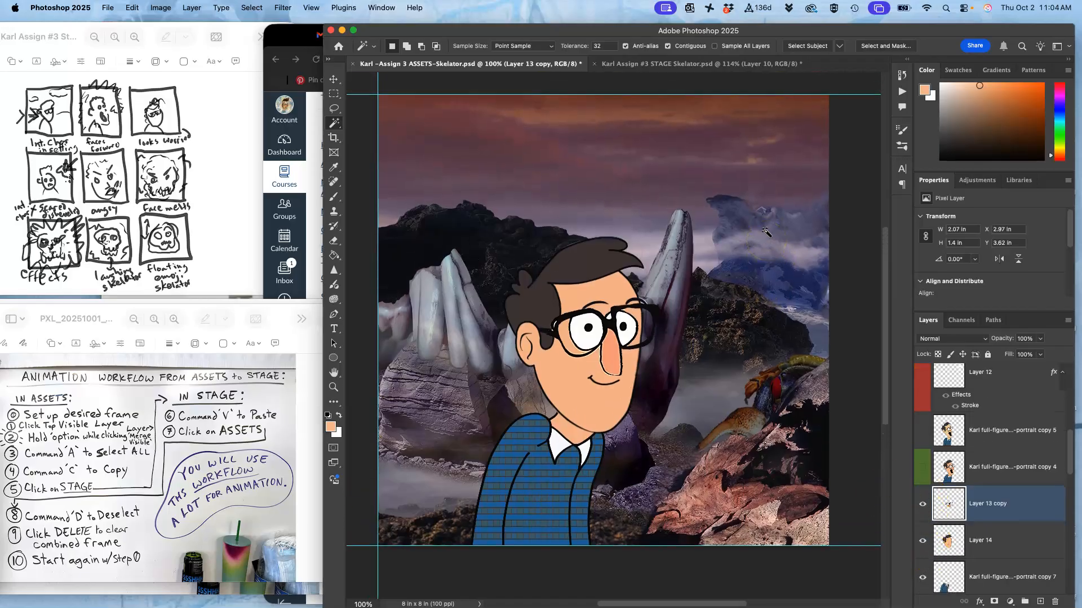
{"action": "left_click", "coordinate": [673, 65]}
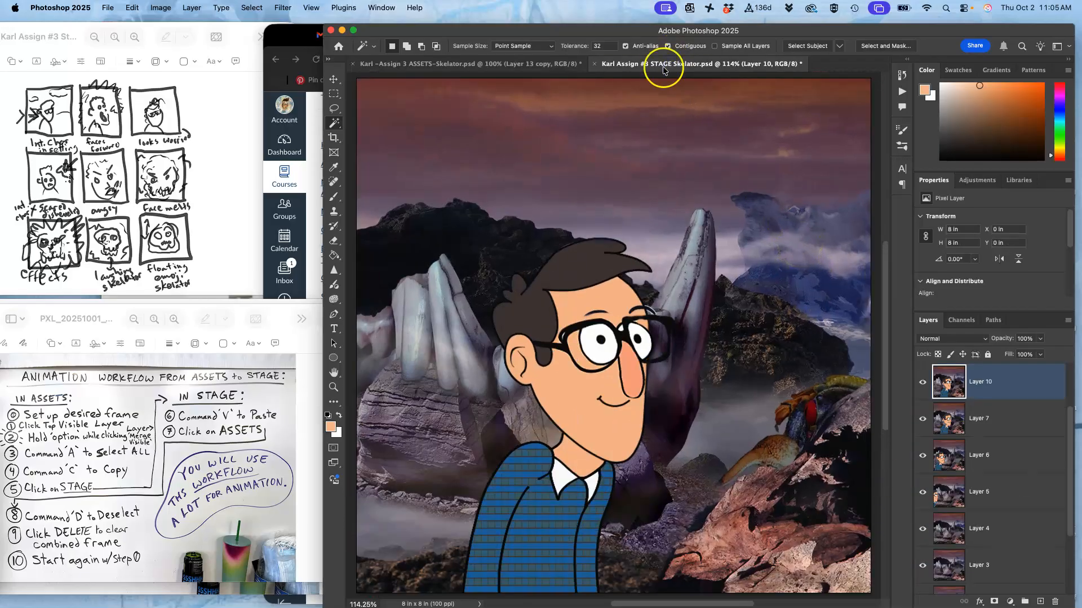
{"action": "left_click", "coordinate": [923, 382]}
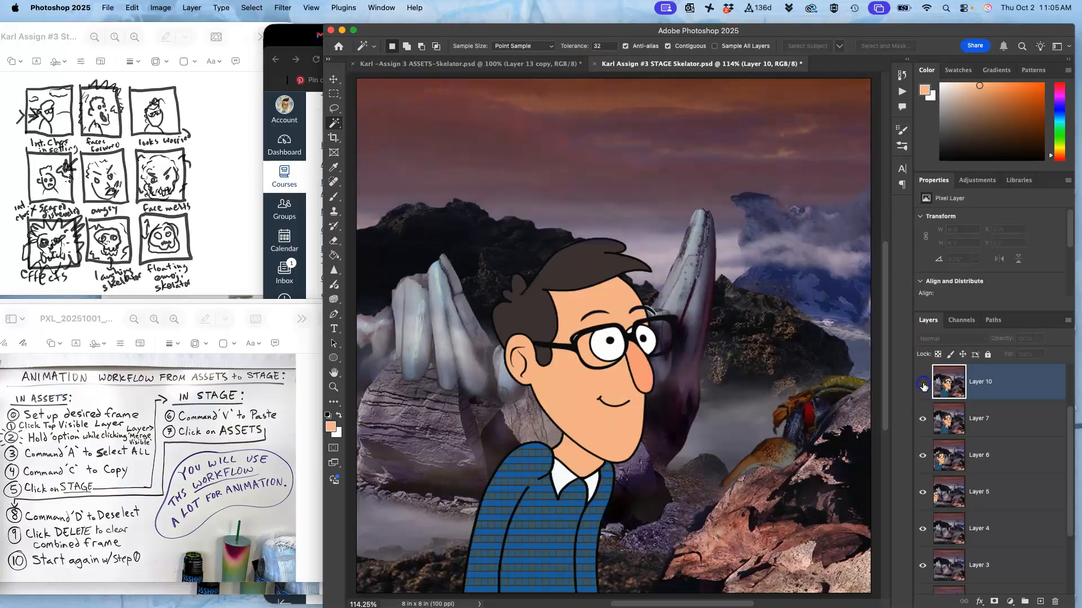
{"action": "left_click", "coordinate": [923, 383]}
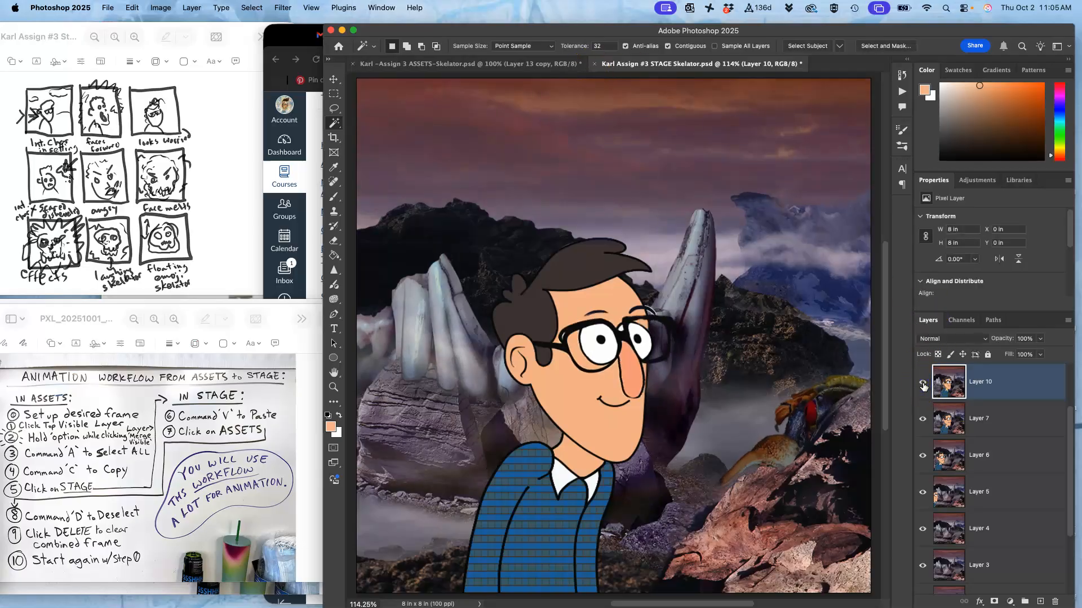
{"action": "left_click", "coordinate": [924, 384]}
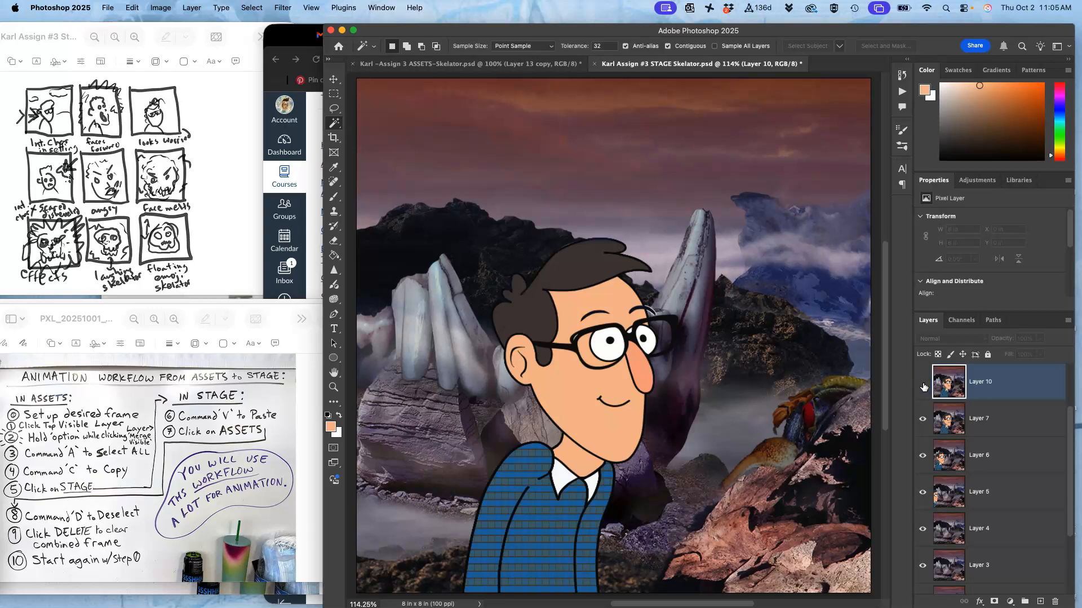
{"action": "left_click", "coordinate": [924, 384]}
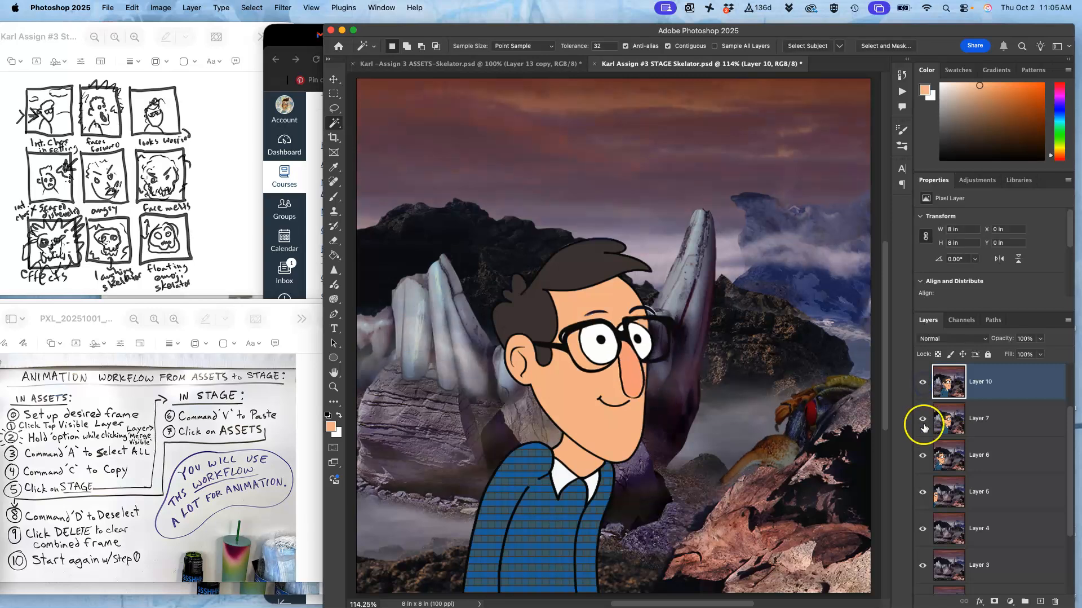
{"action": "left_click", "coordinate": [924, 397]}
{"action": "scroll", "coordinate": [924, 397], "scroll_direction": "up", "scroll_amount": 3}
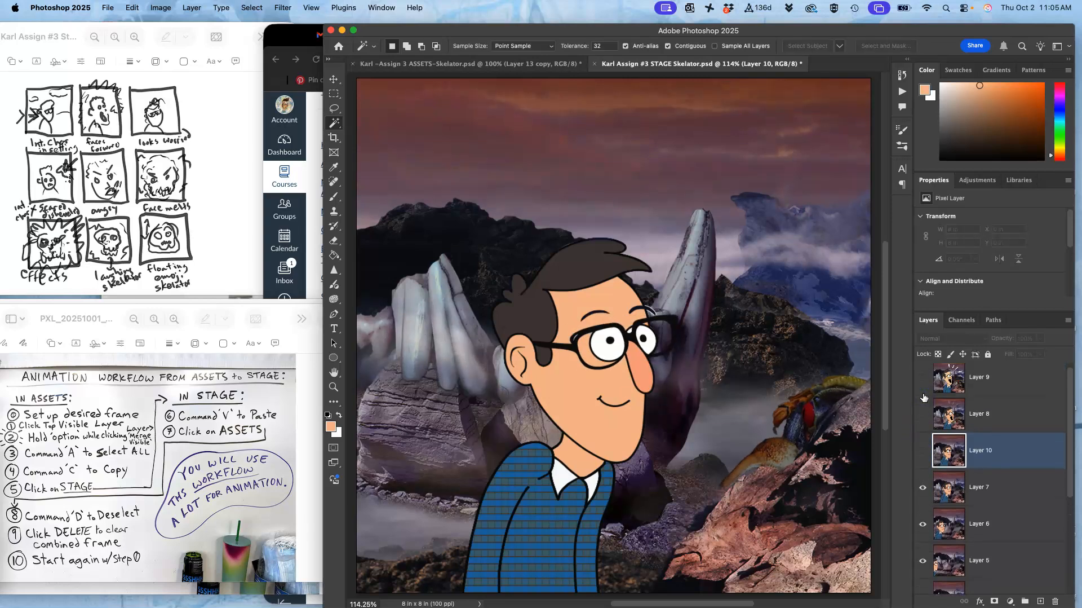
{"action": "left_click", "coordinate": [923, 492]}
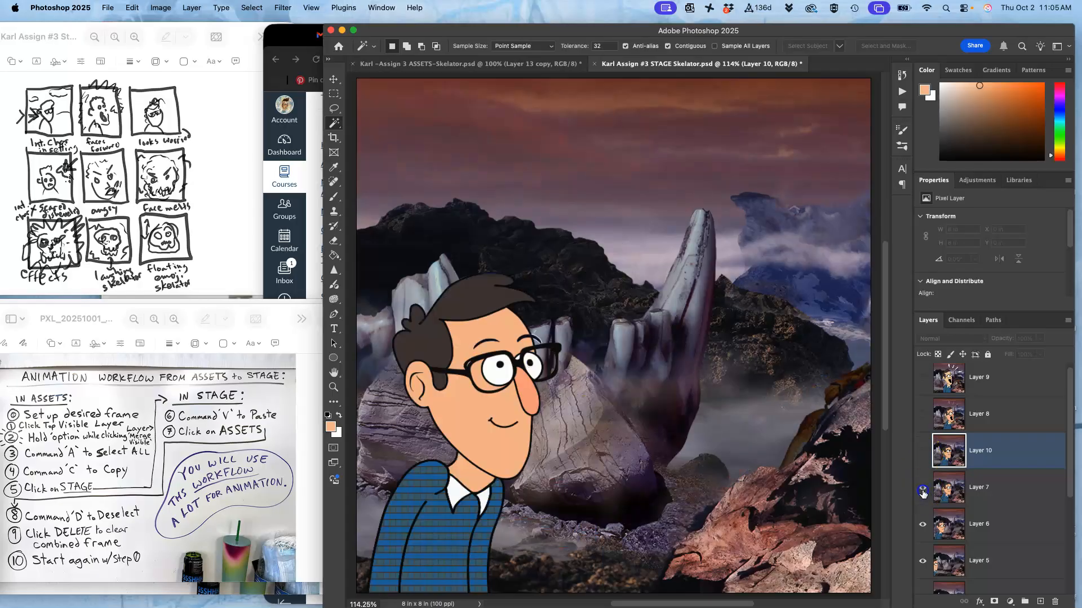
{"action": "left_click", "coordinate": [923, 493]}
{"action": "left_click", "coordinate": [923, 451]}
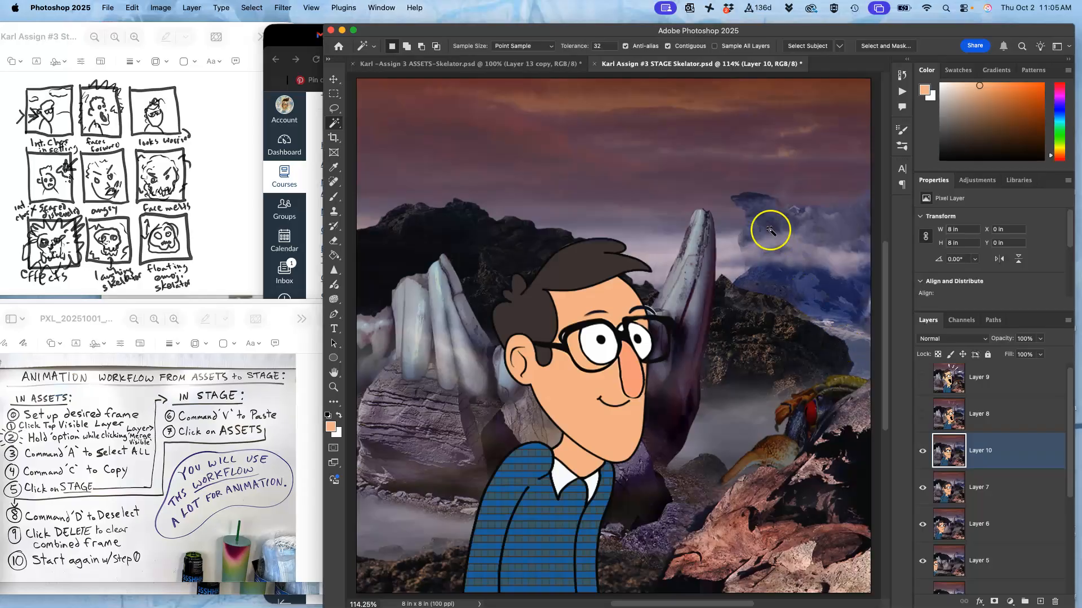
Return to the ASSETS document and inspect the new head pose at 114.25%, the same magnification as the STAGE document.
{"action": "left_click", "coordinate": [560, 66]}
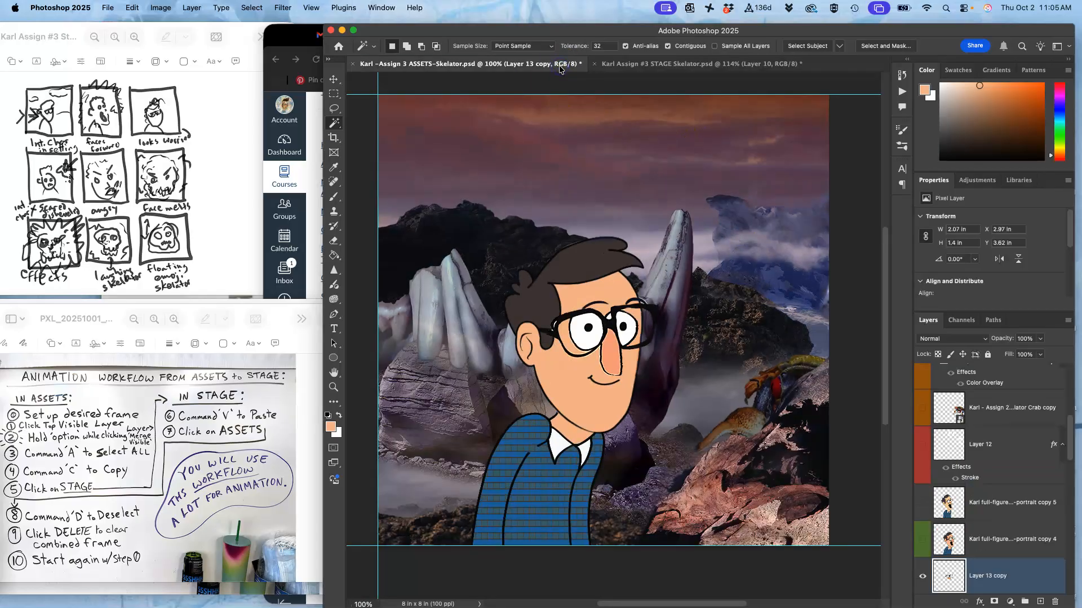
{"action": "key", "text": "super+plus"}
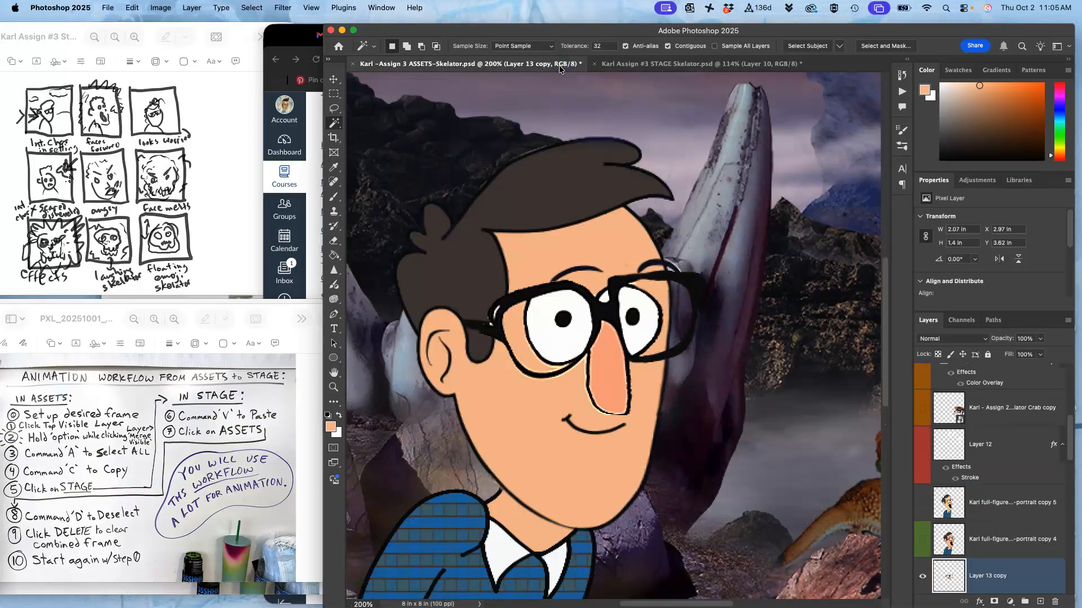
{"action": "key", "text": "super+minus"}
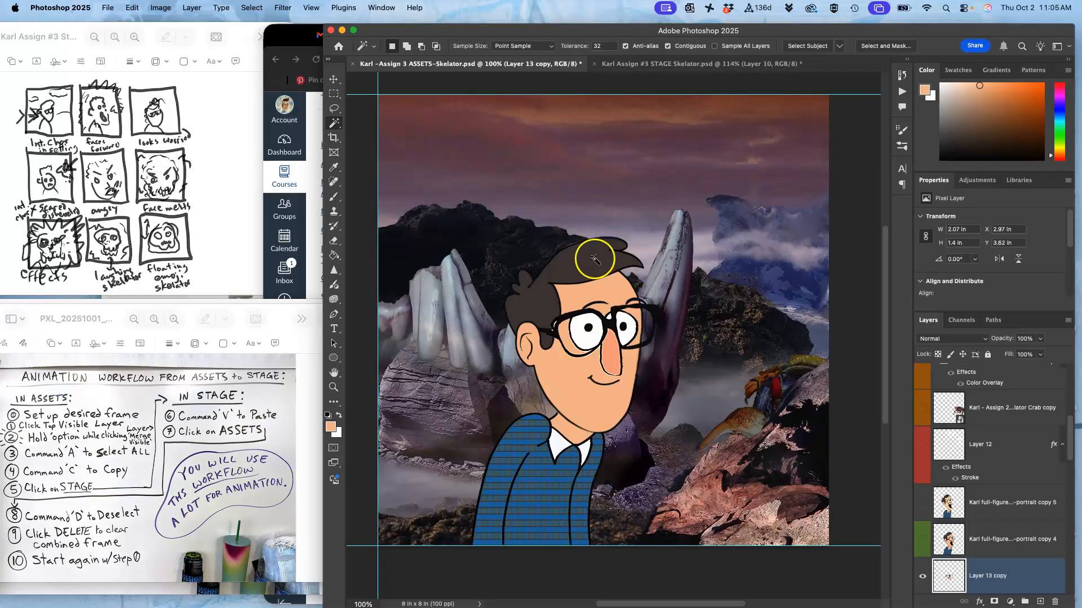
{"action": "scroll", "coordinate": [589, 233], "scroll_direction": "up", "scroll_amount": 2}
{"action": "scroll", "coordinate": [589, 233], "scroll_direction": "up", "scroll_amount": 2}
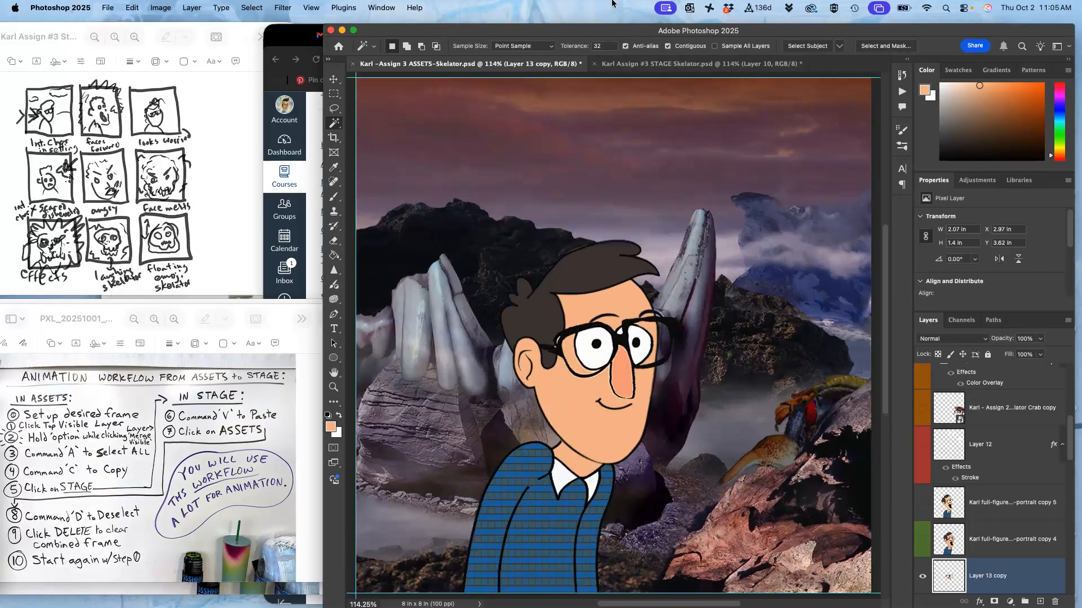
Switch back and forth between the STAGE and ASSETS documents to compare the previous frame with the new head pose.
{"action": "left_click", "coordinate": [655, 63]}
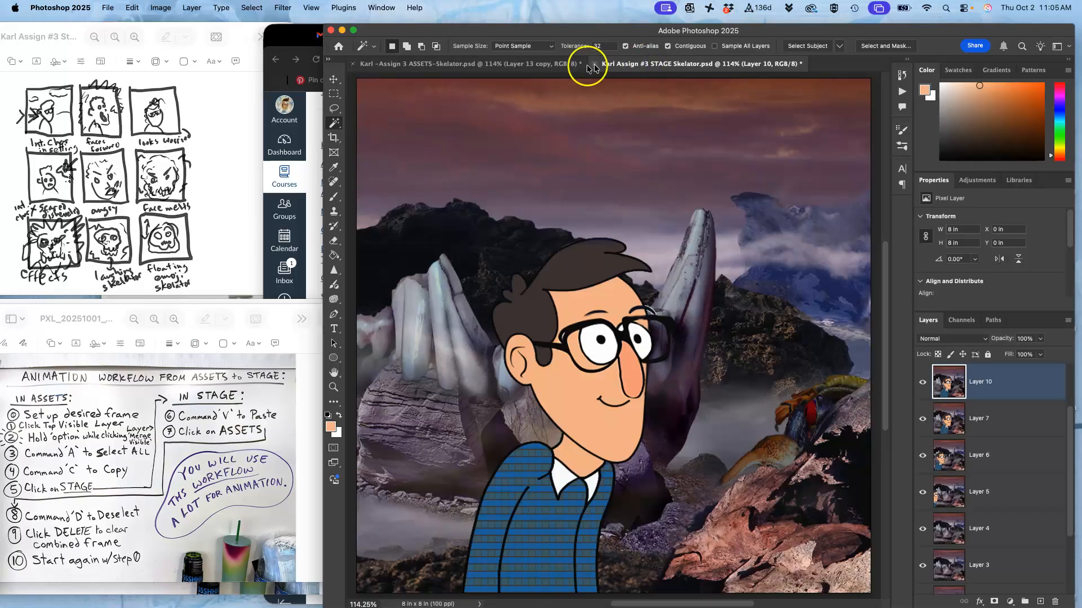
{"action": "left_click", "coordinate": [553, 63]}
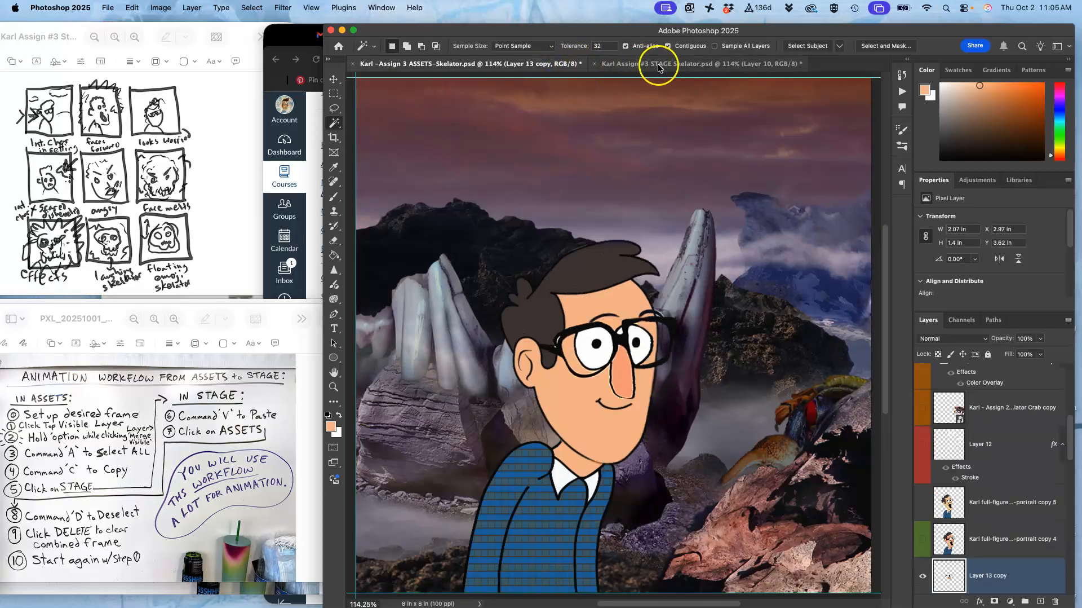
{"action": "left_click", "coordinate": [658, 65]}
{"action": "left_click", "coordinate": [559, 65]}
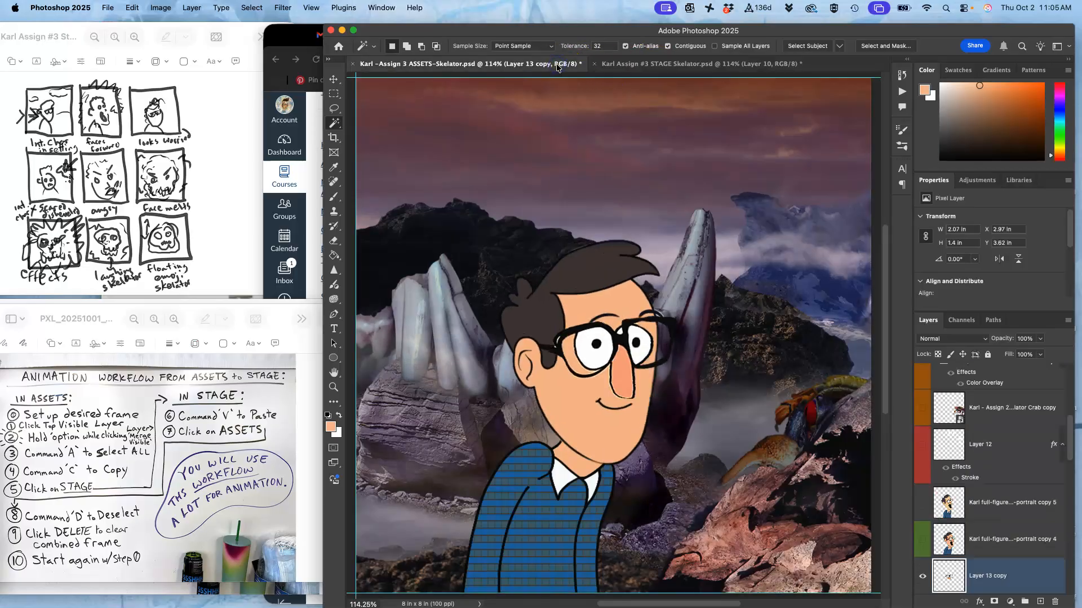
{"action": "left_click", "coordinate": [653, 64]}
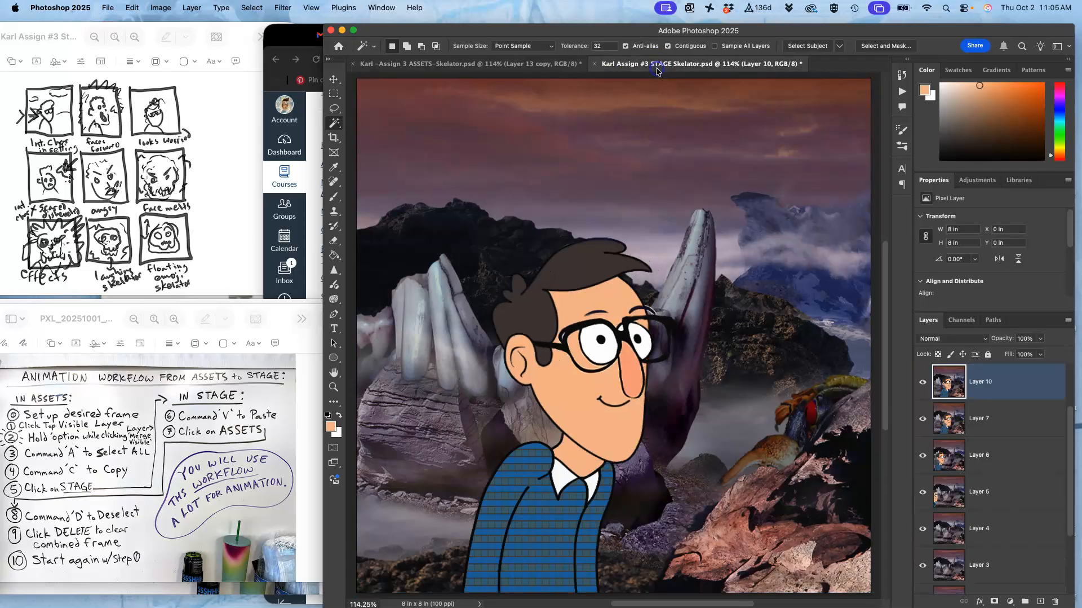
{"action": "left_click", "coordinate": [539, 65]}
In the ASSETS document, duplicate the visible crab group, hide the original and rotate the duplicate by about 1.88 degrees.
{"action": "scroll", "coordinate": [980, 510], "scroll_direction": "down", "scroll_amount": 10}
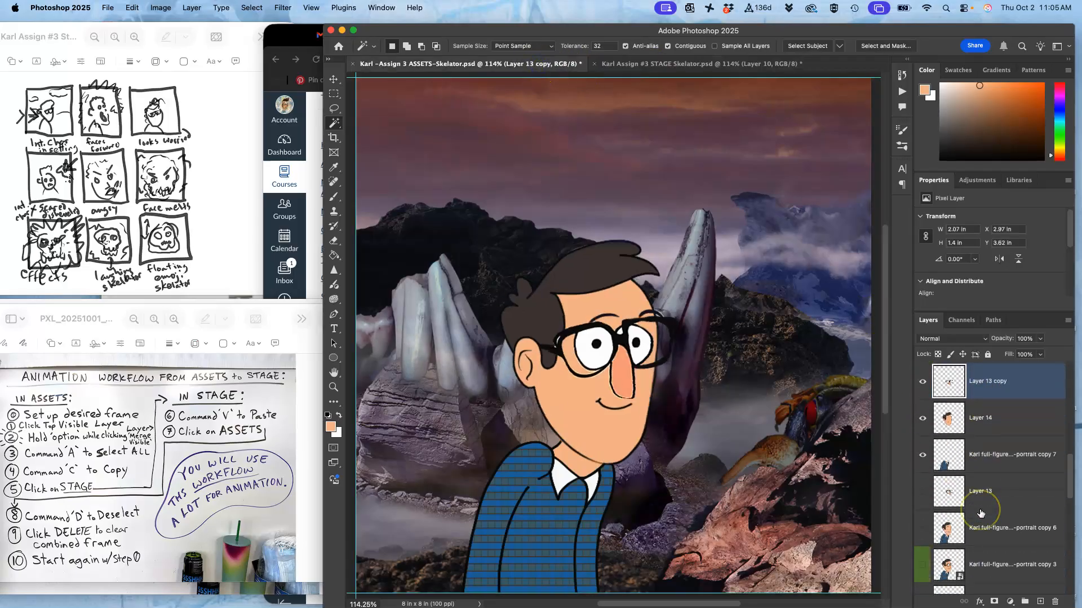
{"action": "scroll", "coordinate": [980, 512], "scroll_direction": "down", "scroll_amount": 5}
{"action": "left_click", "coordinate": [925, 458]}
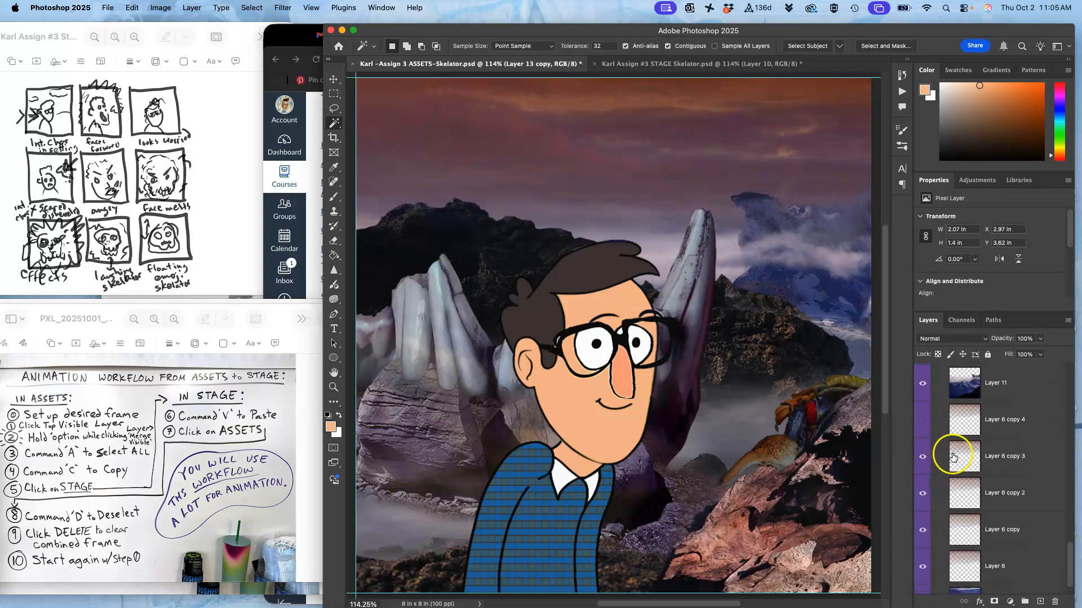
{"action": "scroll", "coordinate": [953, 455], "scroll_direction": "up", "scroll_amount": 10}
{"action": "scroll", "coordinate": [953, 455], "scroll_direction": "up", "scroll_amount": 5}
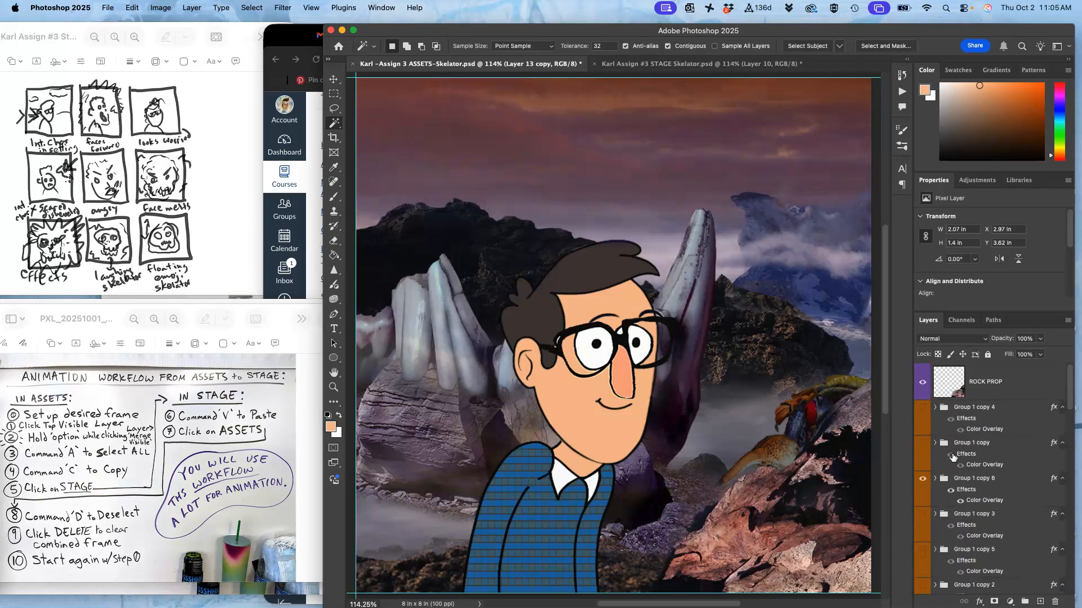
{"action": "left_click", "coordinate": [961, 482]}
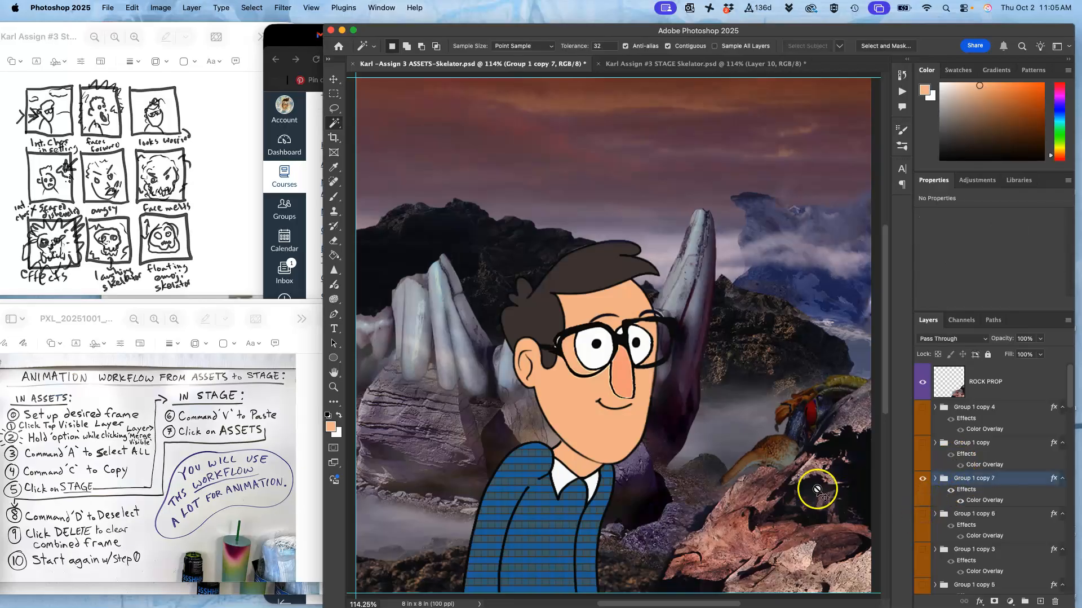
{"action": "key", "text": "super+t"}
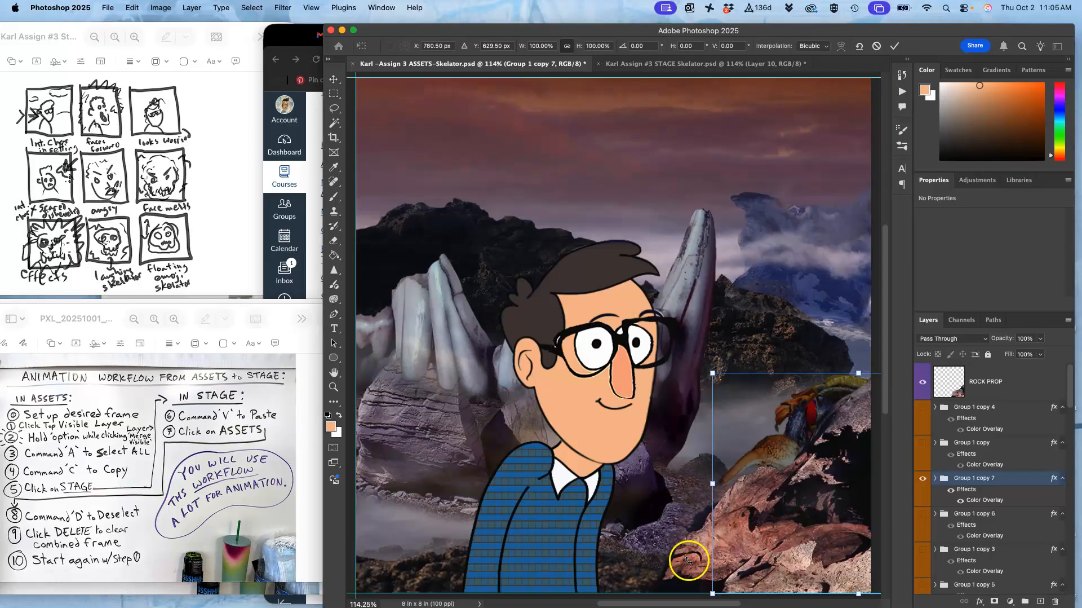
{"action": "left_click_drag", "start_coordinate": [689, 559], "coordinate": [686, 555]}
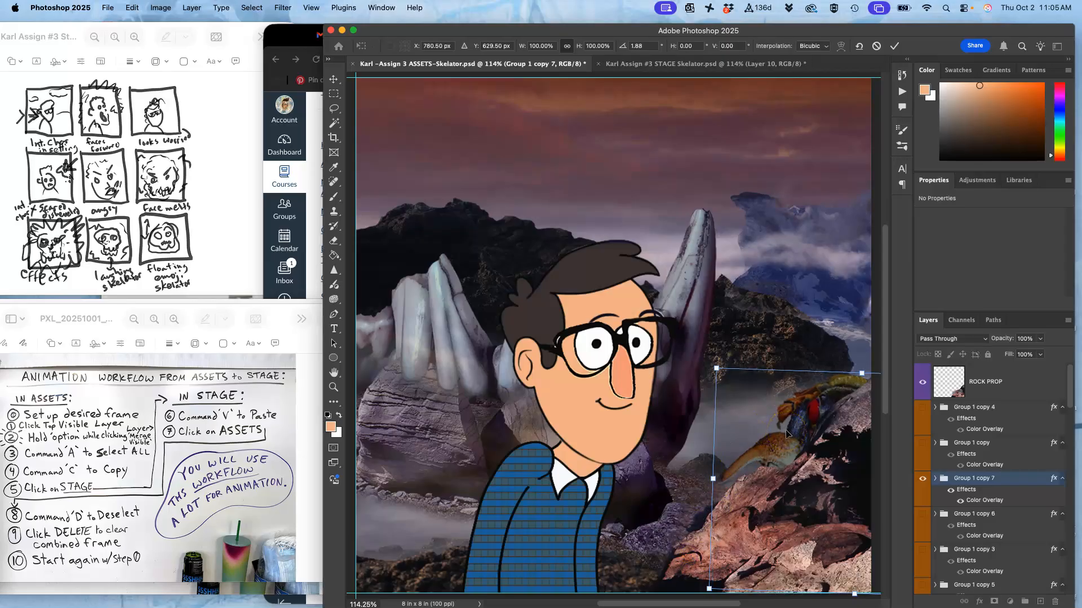
{"action": "key", "text": "Return"}
{"action": "key", "text": "w"}
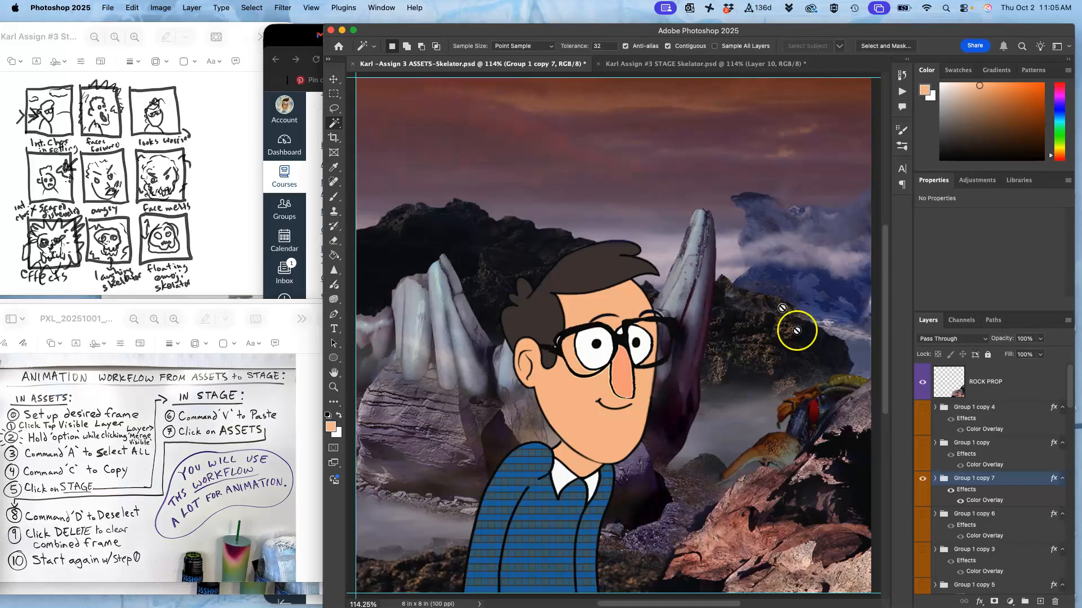
Merge all visible layers into a new combined layer above ROCK PROP, keeping the originals, and copy the whole canvas.
{"action": "left_click", "coordinate": [987, 392]}
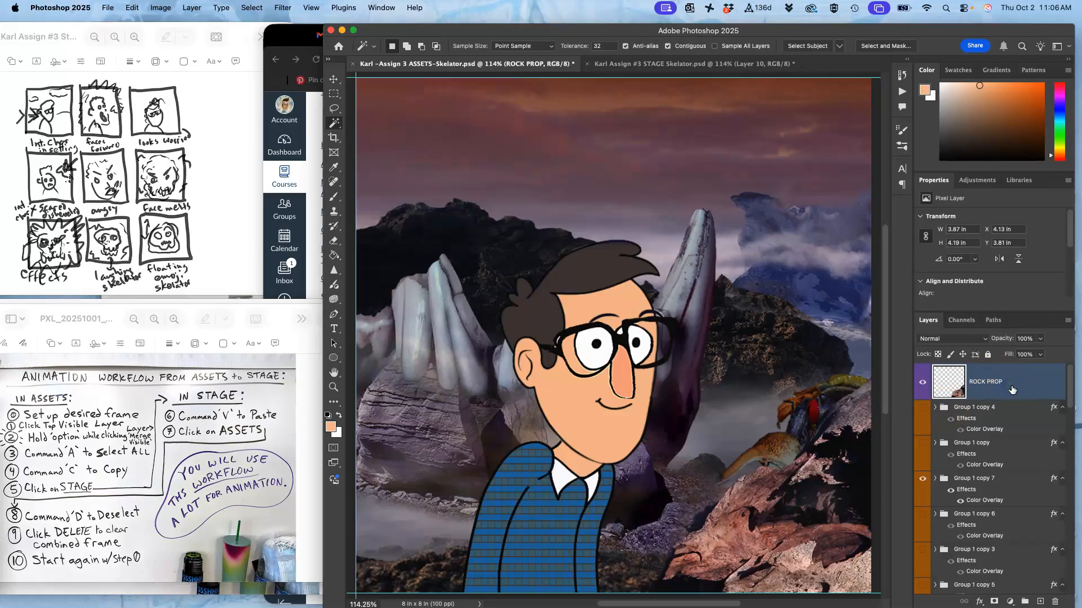
{"action": "left_click", "coordinate": [192, 8]}
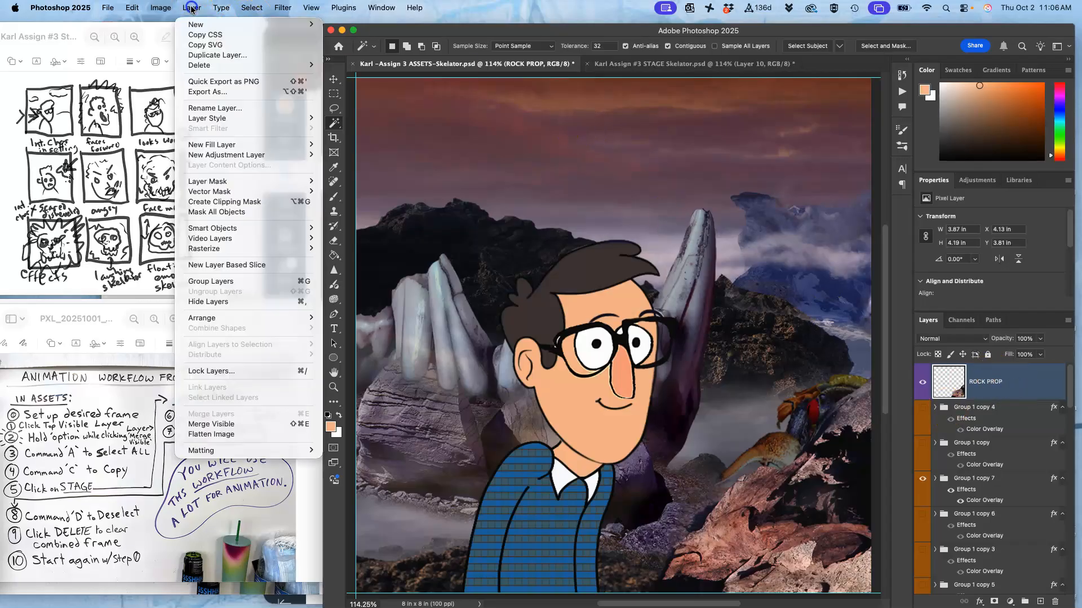
{"action": "left_click", "coordinate": [212, 423], "text": "alt"}
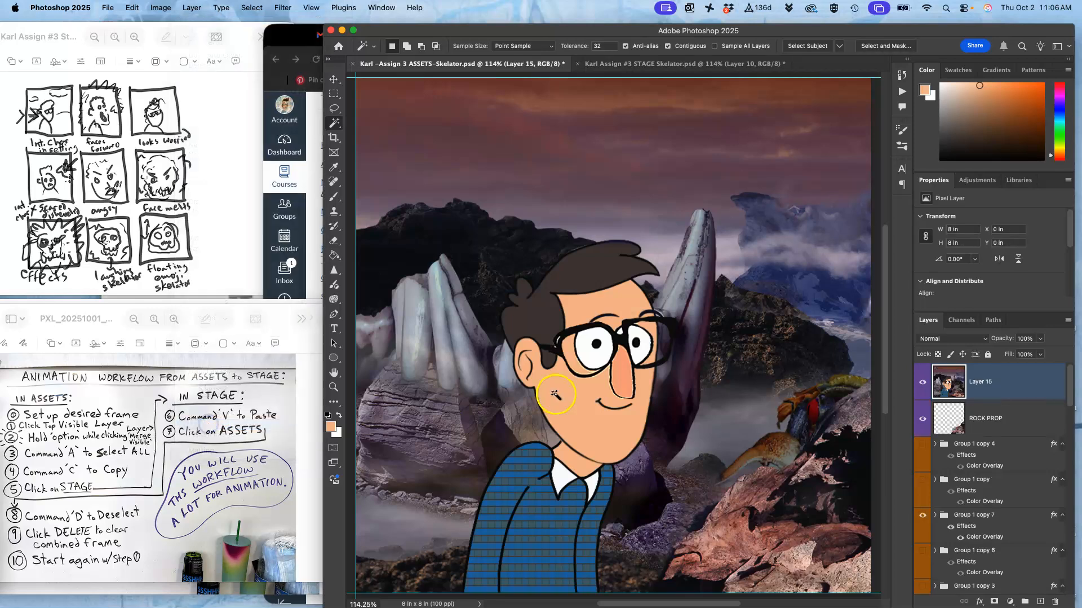
{"action": "key", "text": "super+a"}
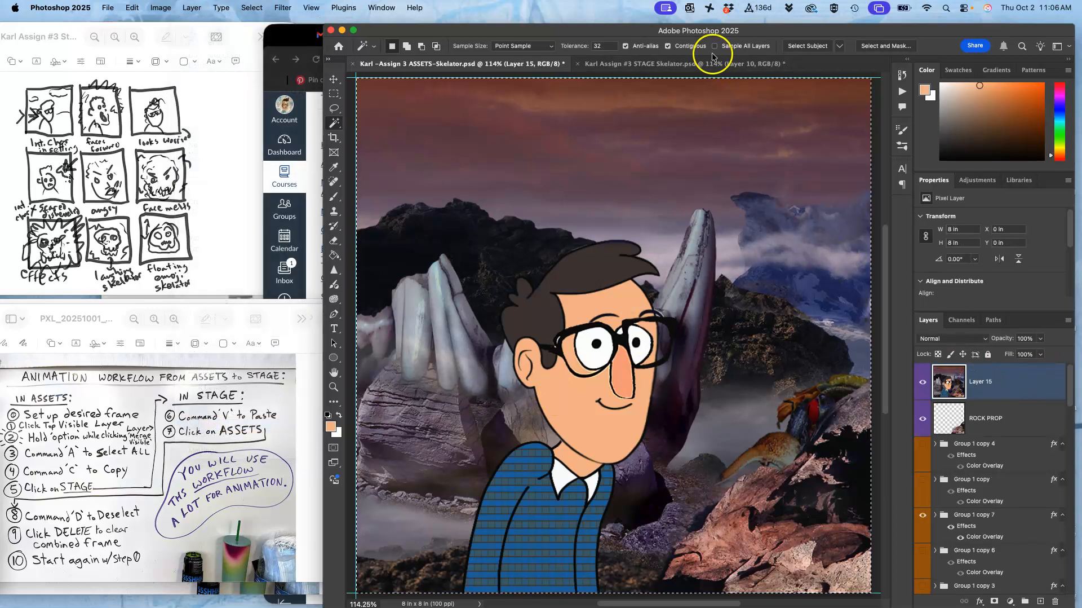
Paste the copied frame above Layer 10 in the STAGE document, and delete the combined layer back in ASSETS.
{"action": "left_click", "coordinate": [690, 67]}
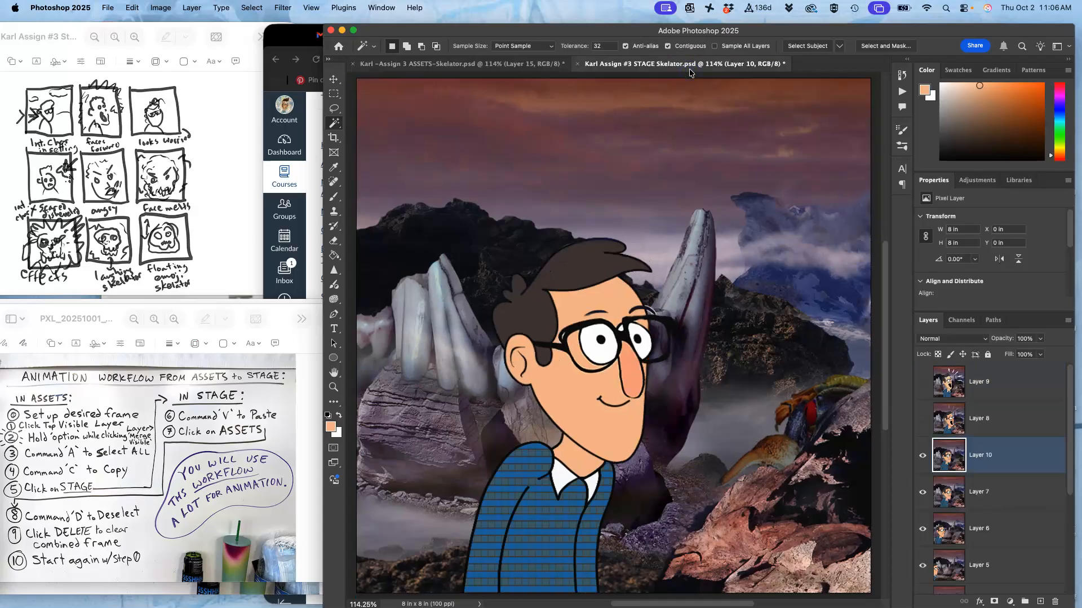
{"action": "key", "text": "super+v"}
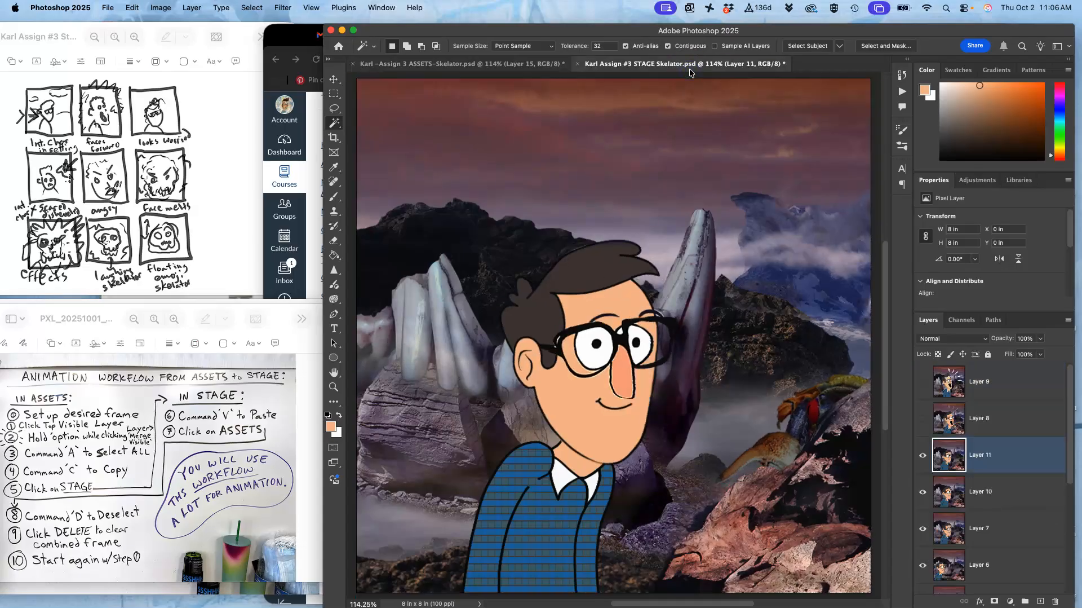
{"action": "left_click", "coordinate": [532, 62]}
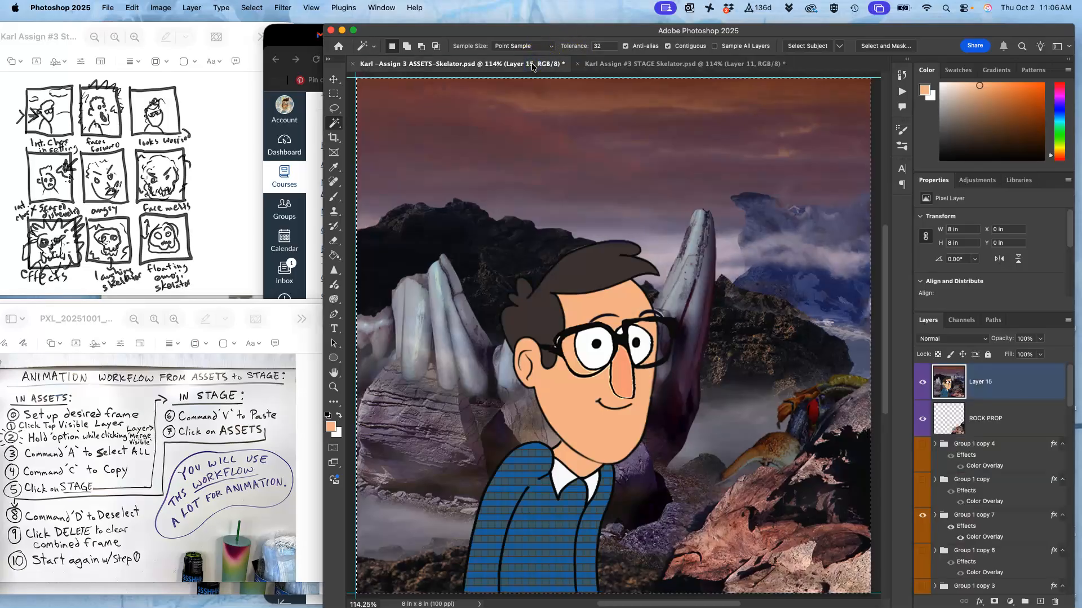
{"action": "key", "text": "Delete"}
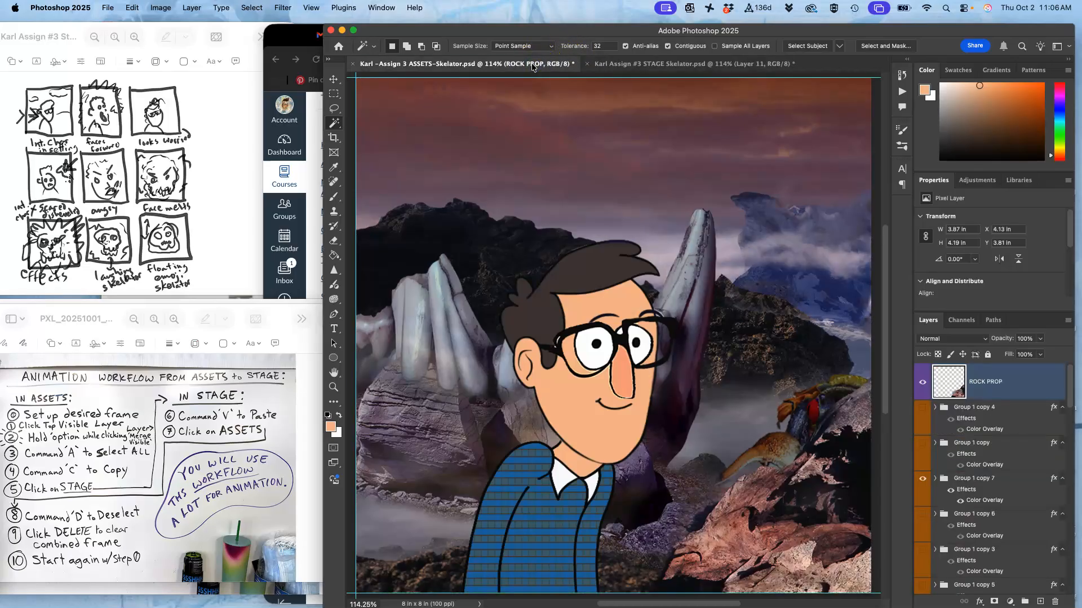
In the STAGE document, toggle Layer 11 and Layer 10 to compare the head turn across the latest frames.
{"action": "left_click", "coordinate": [648, 64]}
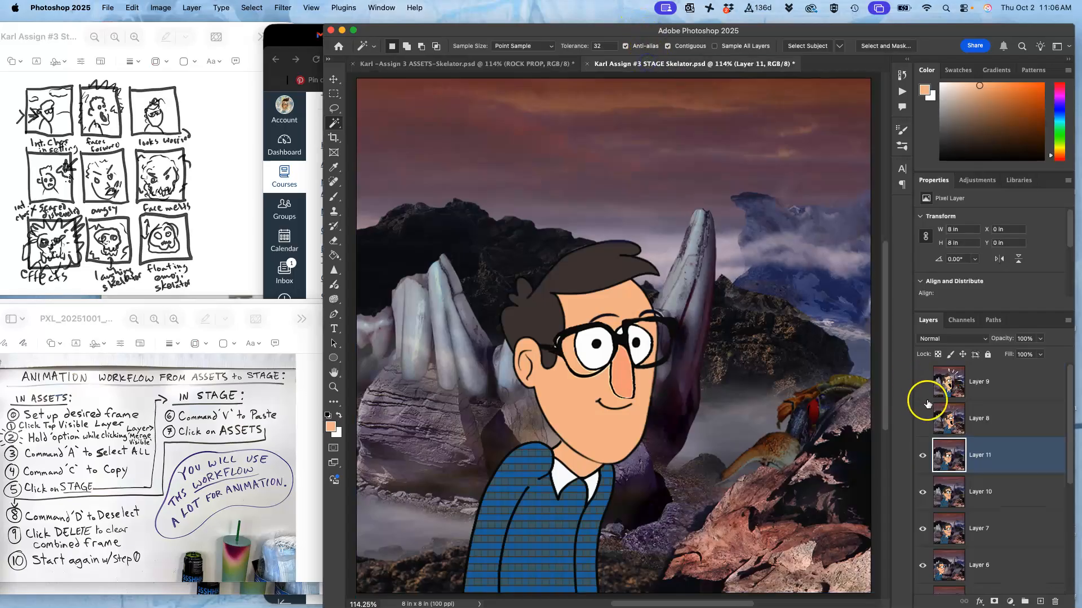
{"action": "left_click", "coordinate": [923, 454]}
{"action": "left_click", "coordinate": [922, 495]}
{"action": "left_click", "coordinate": [923, 495]}
{"action": "left_click", "coordinate": [922, 457]}
{"action": "left_click", "coordinate": [922, 458]}
{"action": "left_click", "coordinate": [921, 495]}
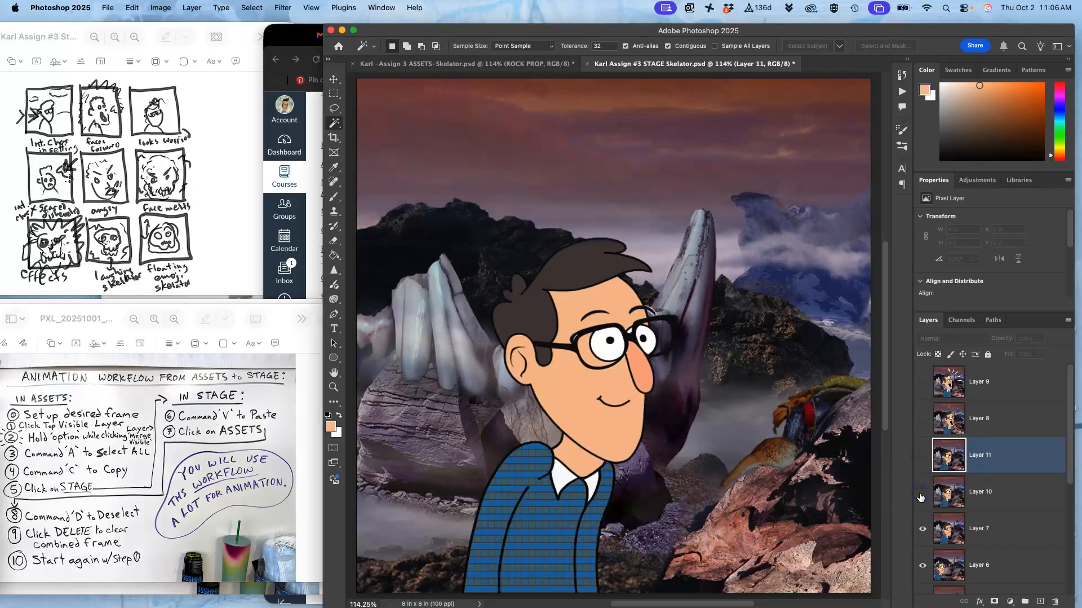
{"action": "left_click", "coordinate": [922, 495]}
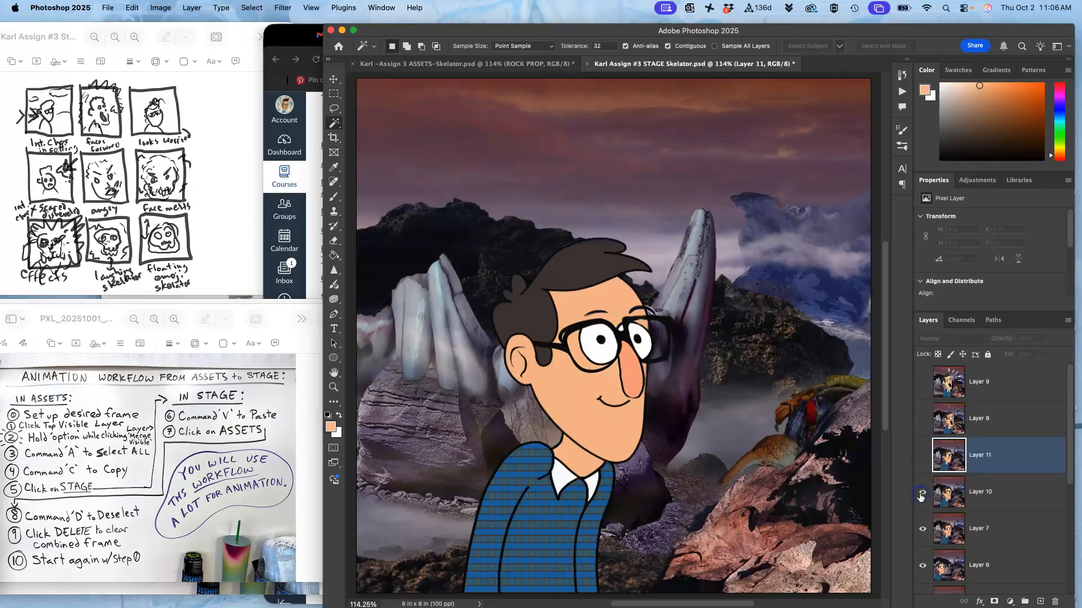
{"action": "left_click", "coordinate": [923, 459]}
Show Layer 8 and Layer 9, and make Layer 9 the active layer.
{"action": "left_click", "coordinate": [922, 420]}
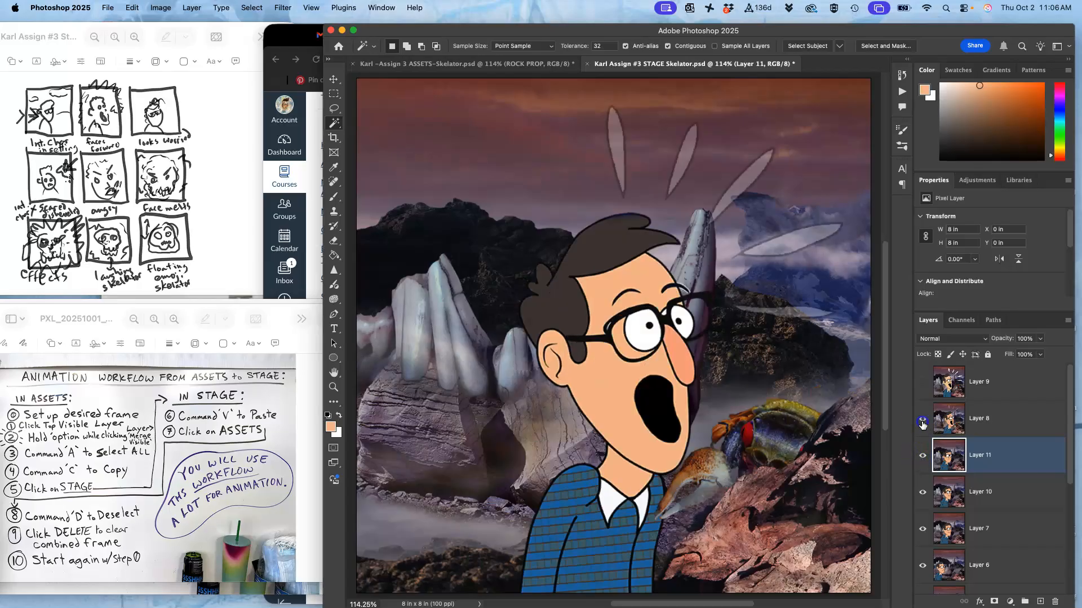
{"action": "left_click", "coordinate": [924, 383]}
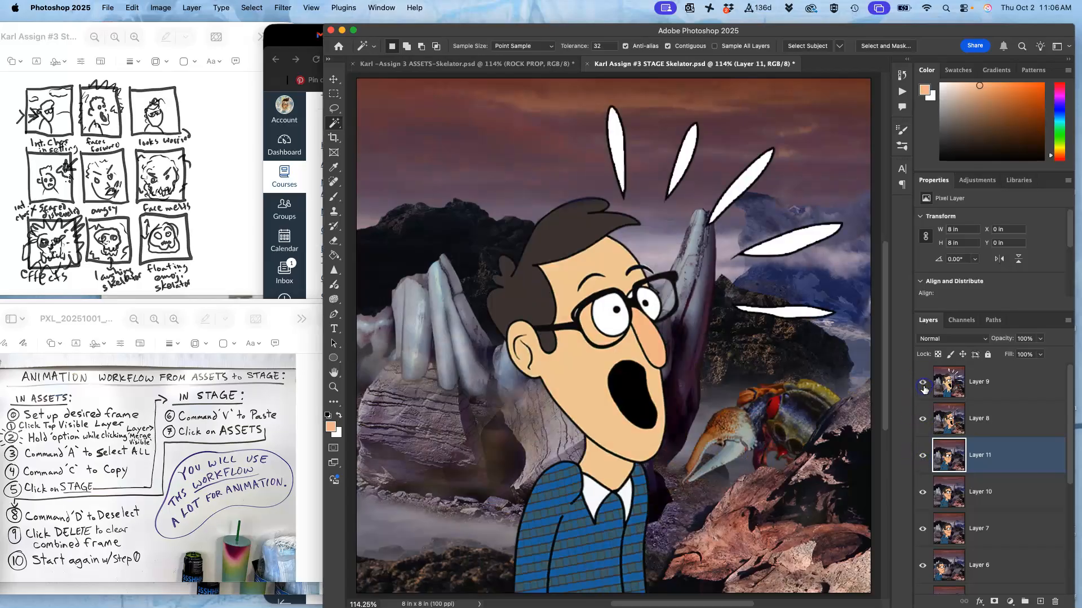
{"action": "left_click", "coordinate": [978, 397]}
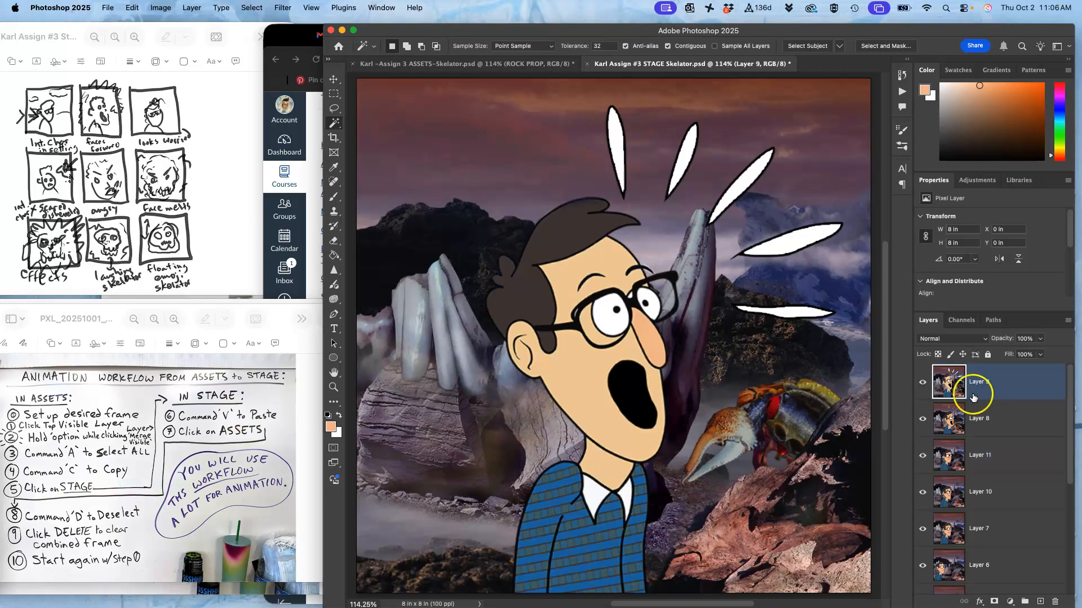
Open the Timeline, make frames from the STAGE layers and delete the blank white first frame.
{"action": "left_click", "coordinate": [384, 7]}
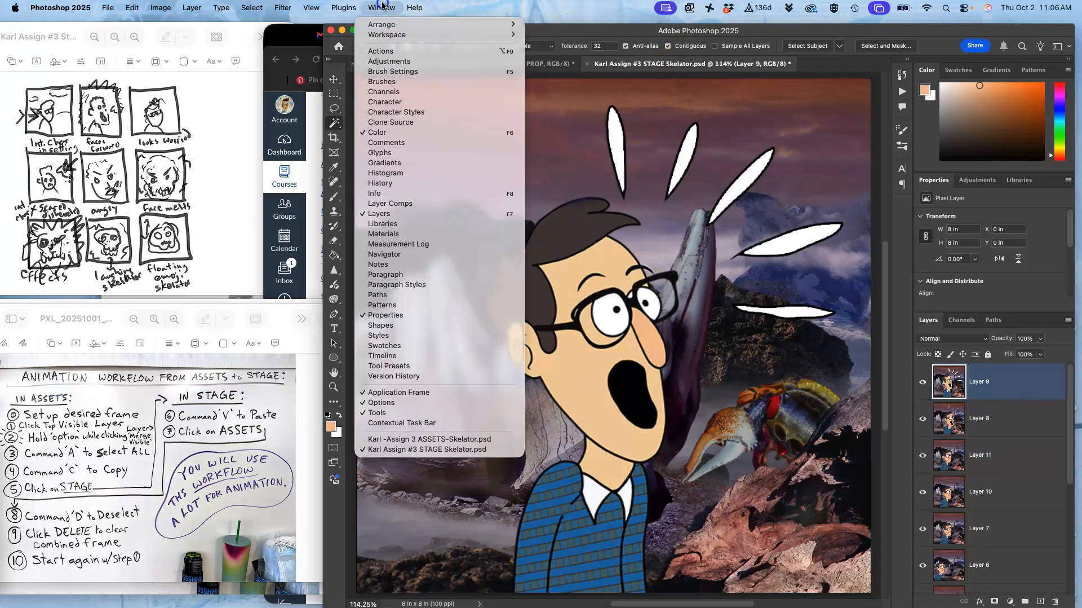
{"action": "left_click", "coordinate": [402, 355]}
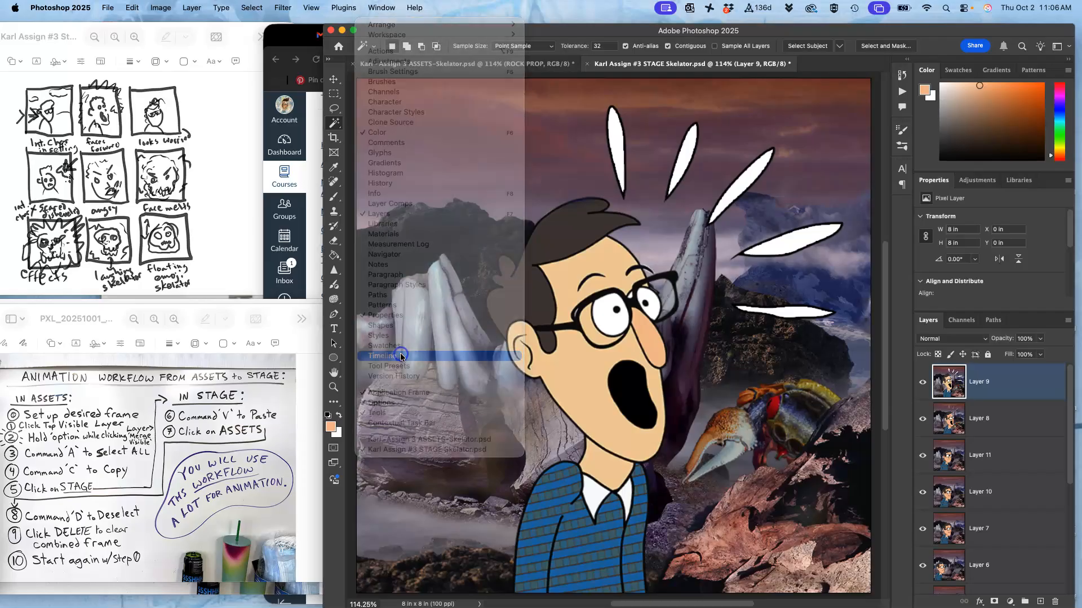
{"action": "left_click", "coordinate": [885, 545]}
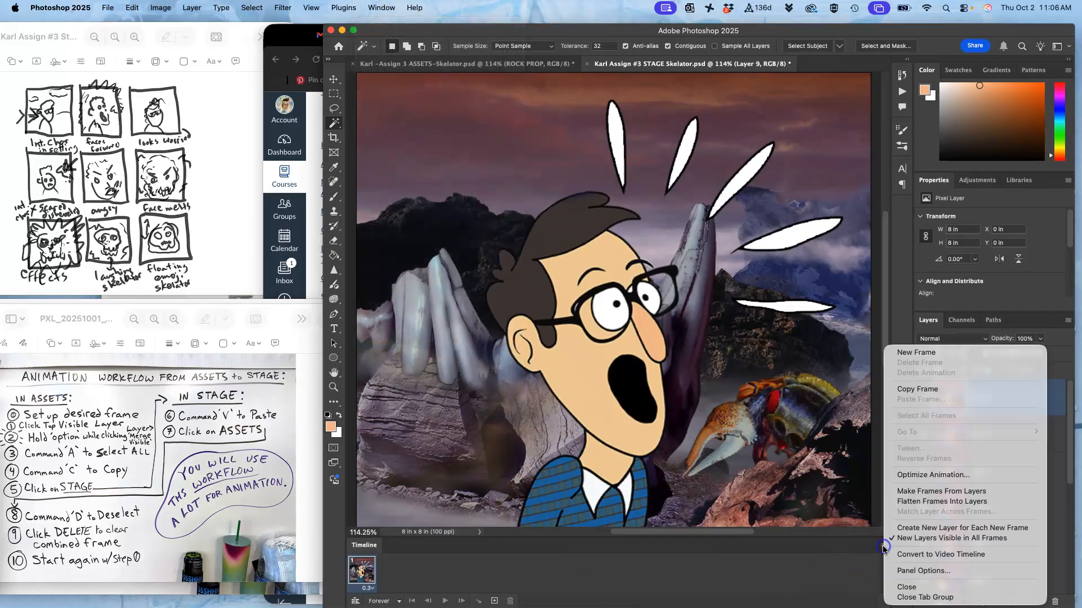
{"action": "left_click", "coordinate": [905, 492]}
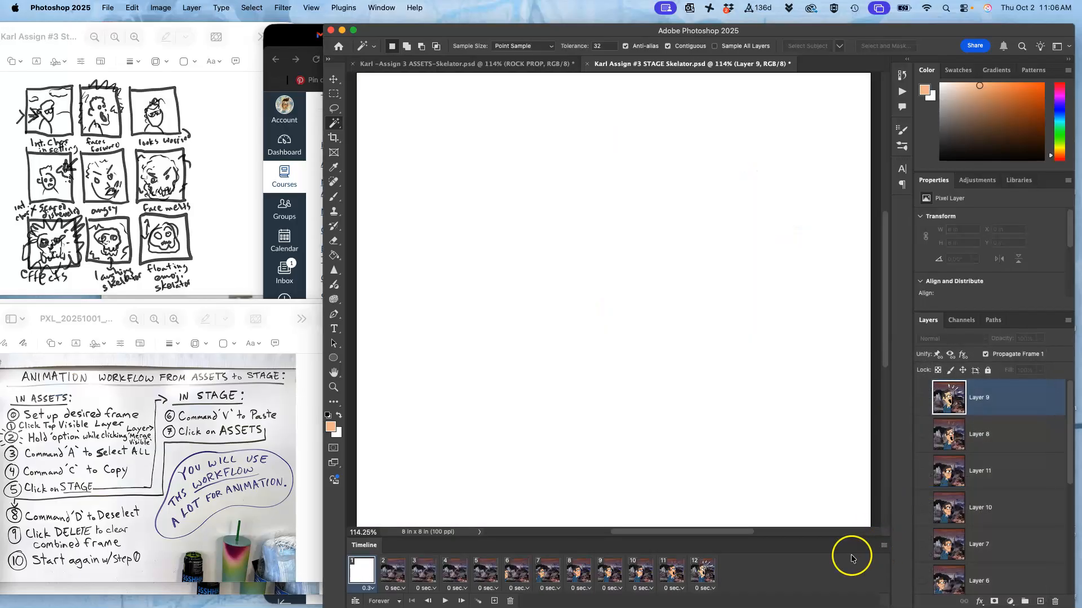
{"action": "left_click_drag", "start_coordinate": [363, 571], "coordinate": [511, 601]}
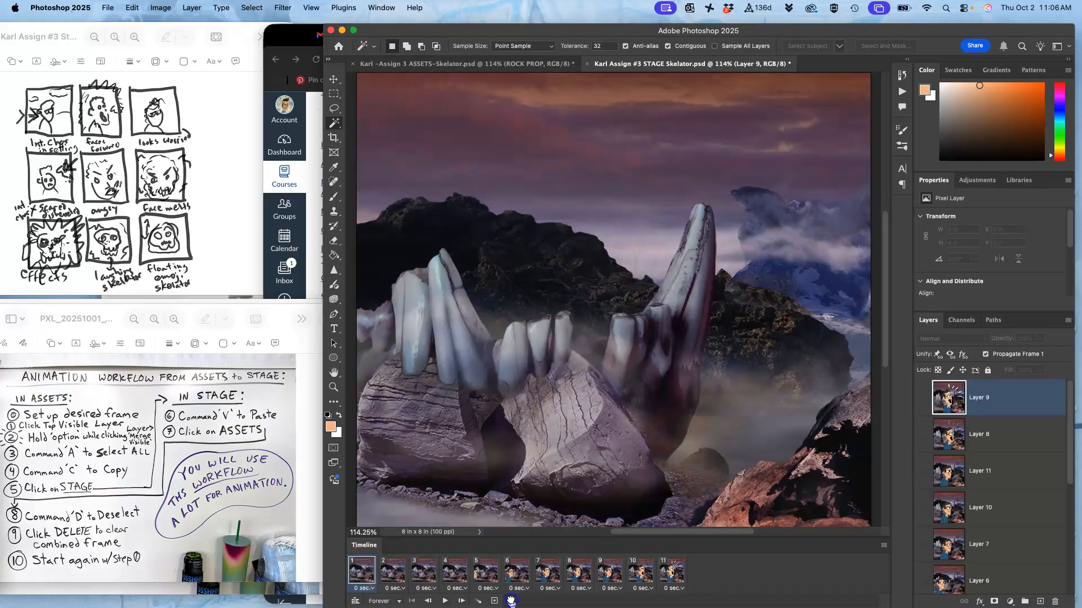
Select all animation frames and set their frame delay to 0.3 seconds.
{"action": "left_click", "coordinate": [676, 580], "text": "shift"}
{"action": "left_click", "coordinate": [676, 588]}
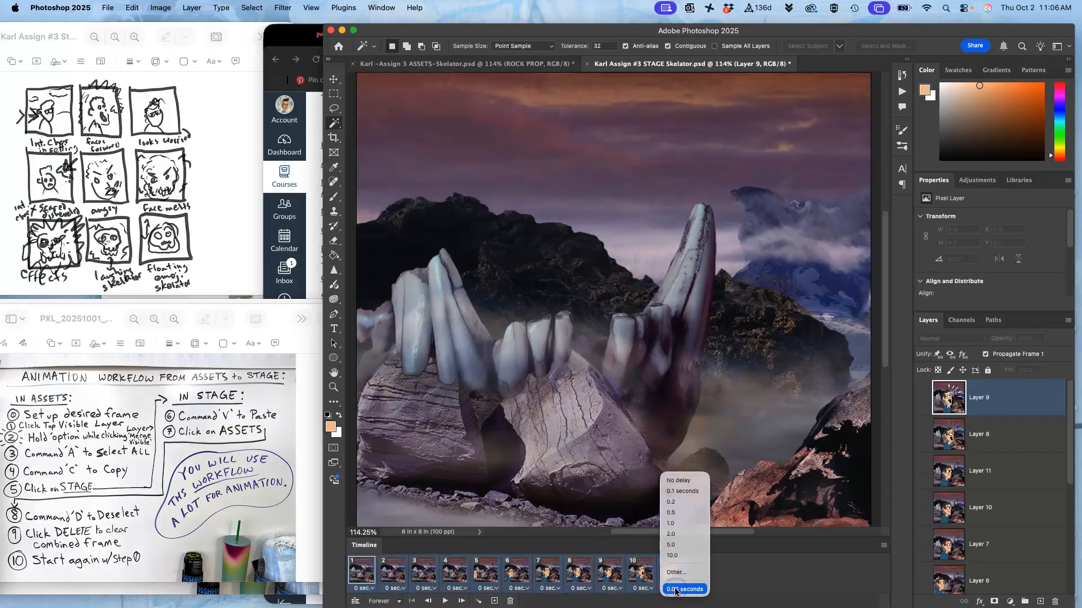
{"action": "left_click", "coordinate": [672, 571]}
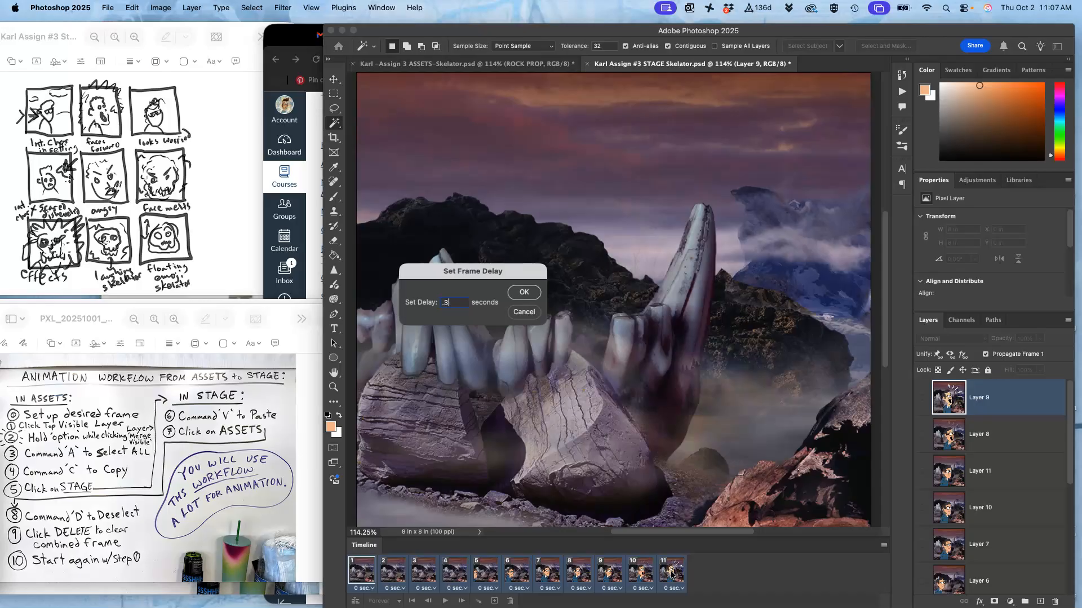
{"action": "left_click", "coordinate": [524, 291]}
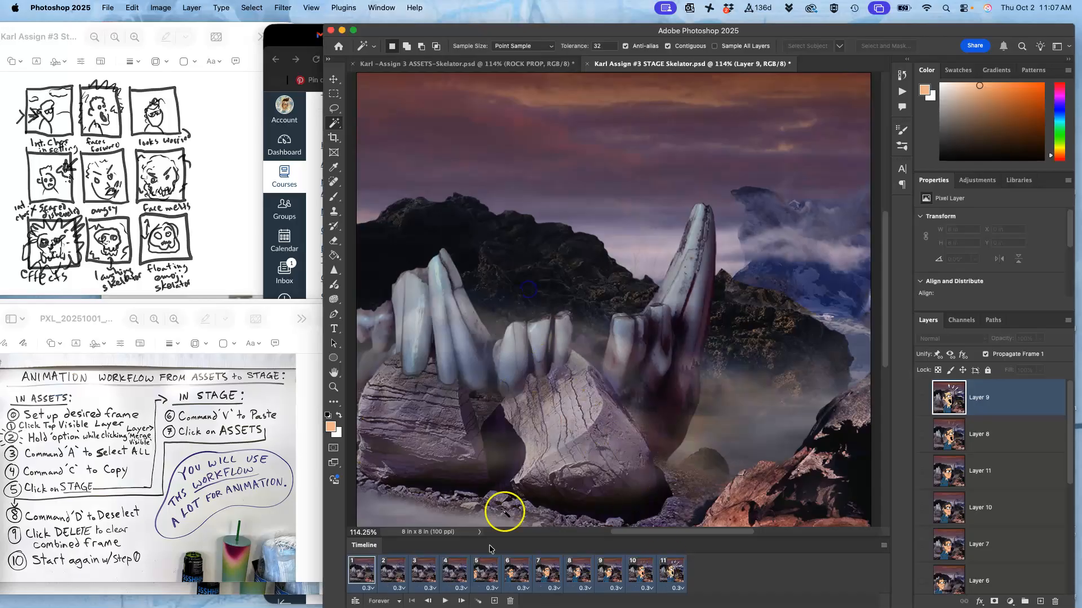
Play the frame animation to review the head turn, and move the application window down to uncover the browser behind it.
{"action": "left_click", "coordinate": [446, 601]}
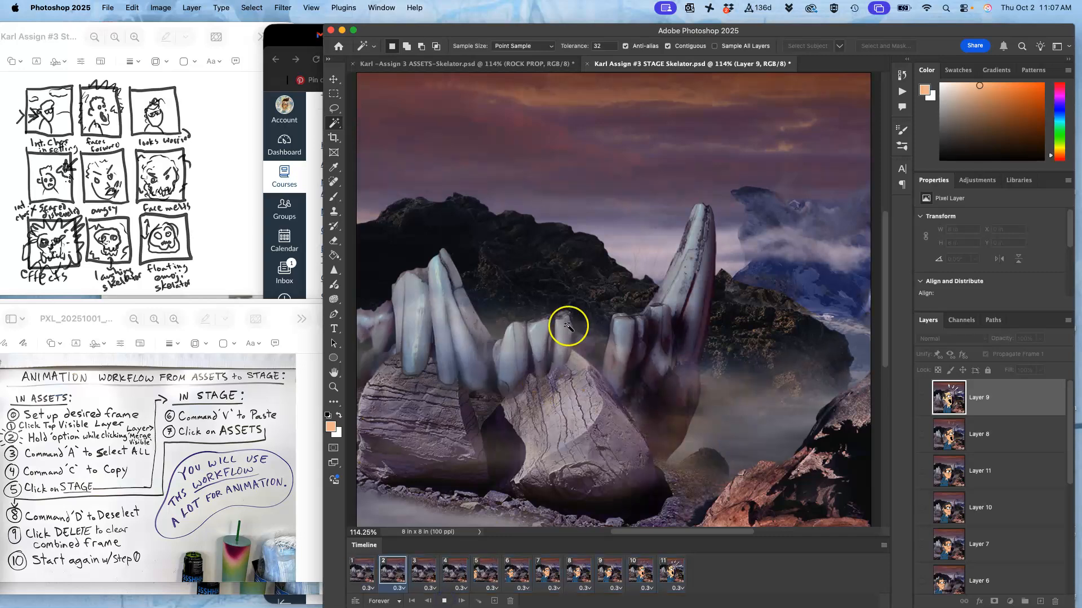
{"action": "left_click_drag", "start_coordinate": [779, 34], "coordinate": [779, 101]}
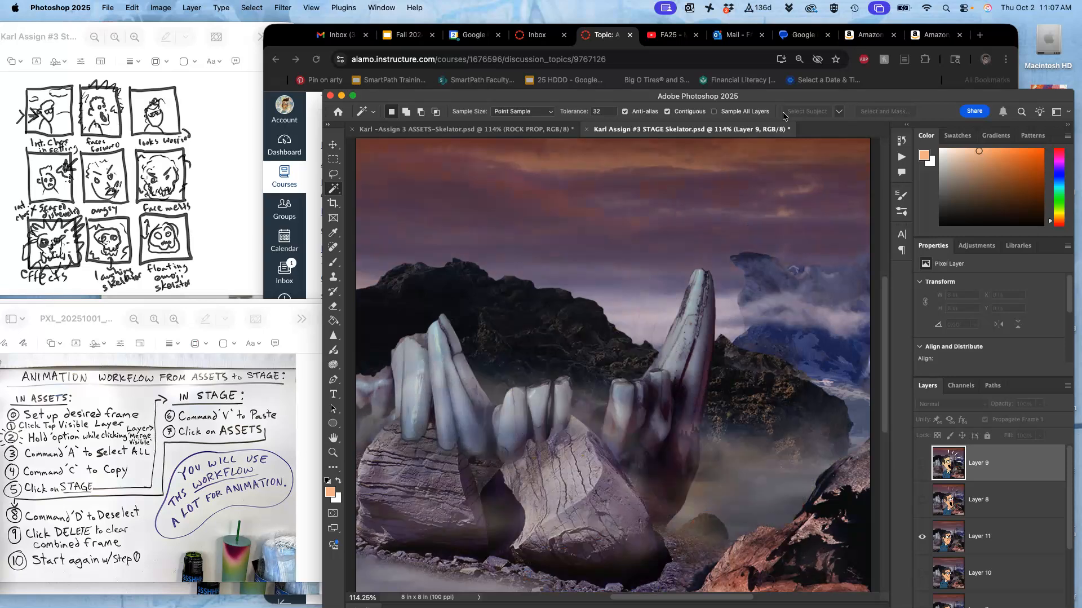
Move the application window back up to uncover the Timeline and stop the animation playback.
{"action": "left_click_drag", "start_coordinate": [808, 97], "coordinate": [806, 33]}
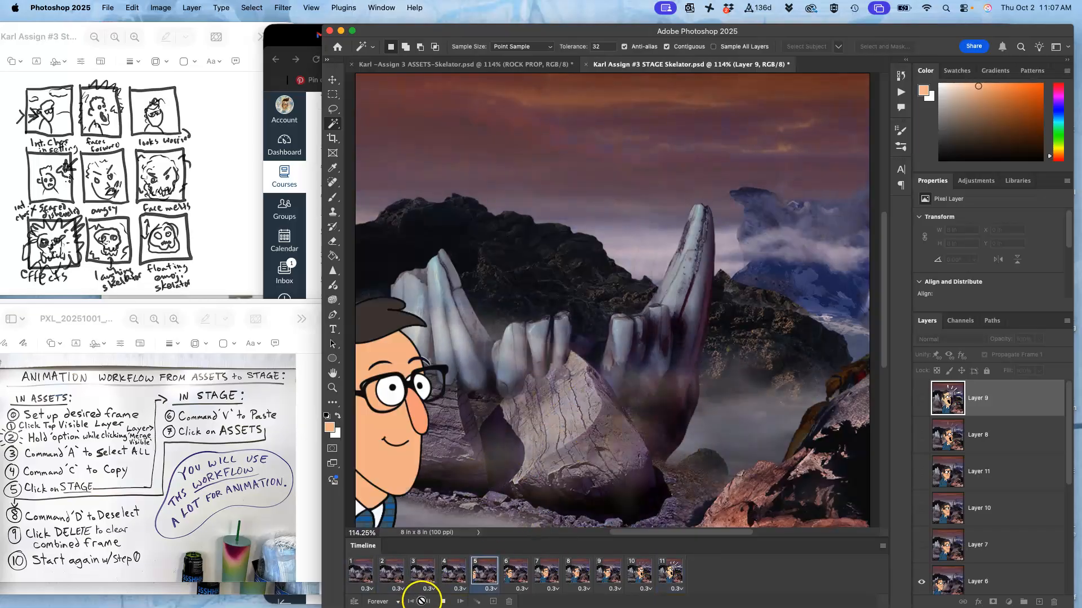
{"action": "left_click", "coordinate": [443, 601]}
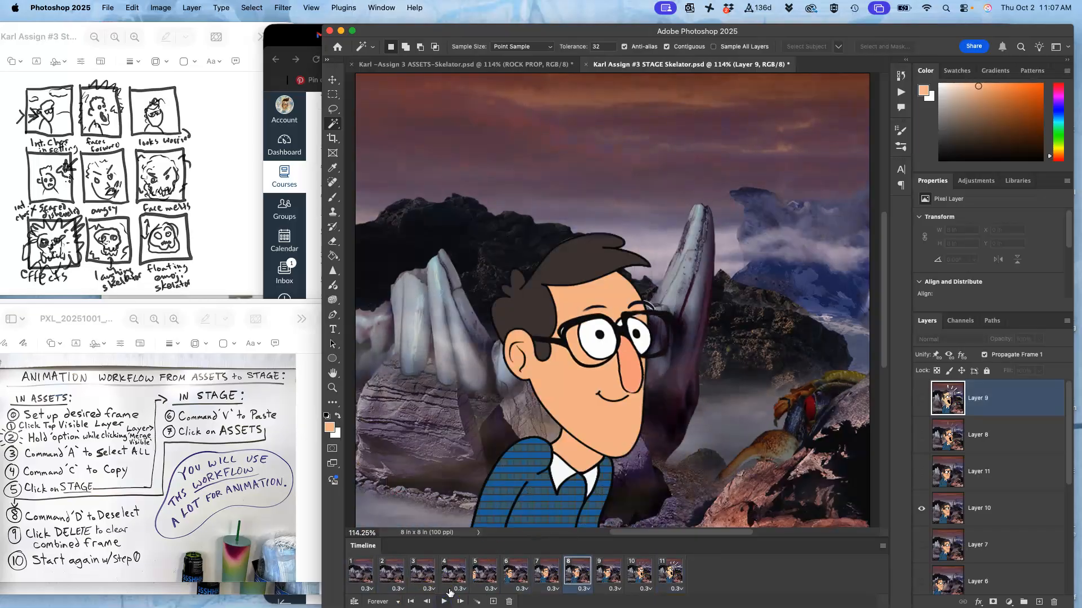
Delete all the animation frames from the Timeline and close the Timeline.
{"action": "left_click", "coordinate": [362, 574]}
{"action": "left_click", "coordinate": [671, 571], "text": "shift"}
{"action": "left_click_drag", "start_coordinate": [582, 602], "coordinate": [509, 601]}
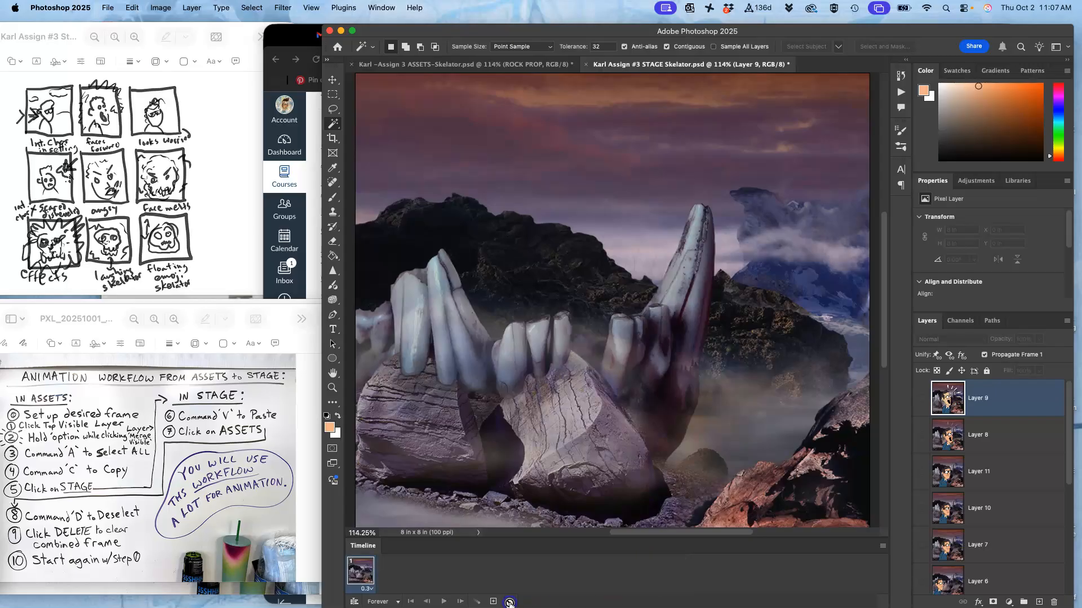
{"action": "left_click", "coordinate": [382, 8]}
{"action": "left_click", "coordinate": [401, 356]}
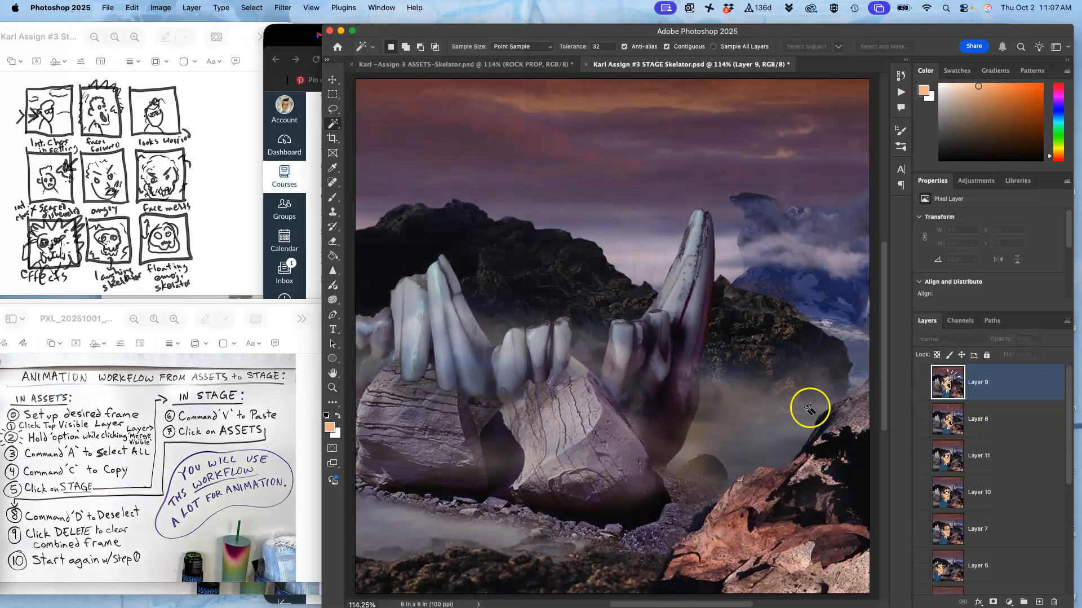
Show Layer 2, Layer 3, Layer 4, Layer 5, Layer 6 and Layer 7 in the STAGE document.
{"action": "scroll", "coordinate": [918, 476], "scroll_direction": "down", "scroll_amount": 1}
{"action": "scroll", "coordinate": [918, 476], "scroll_direction": "down", "scroll_amount": 5}
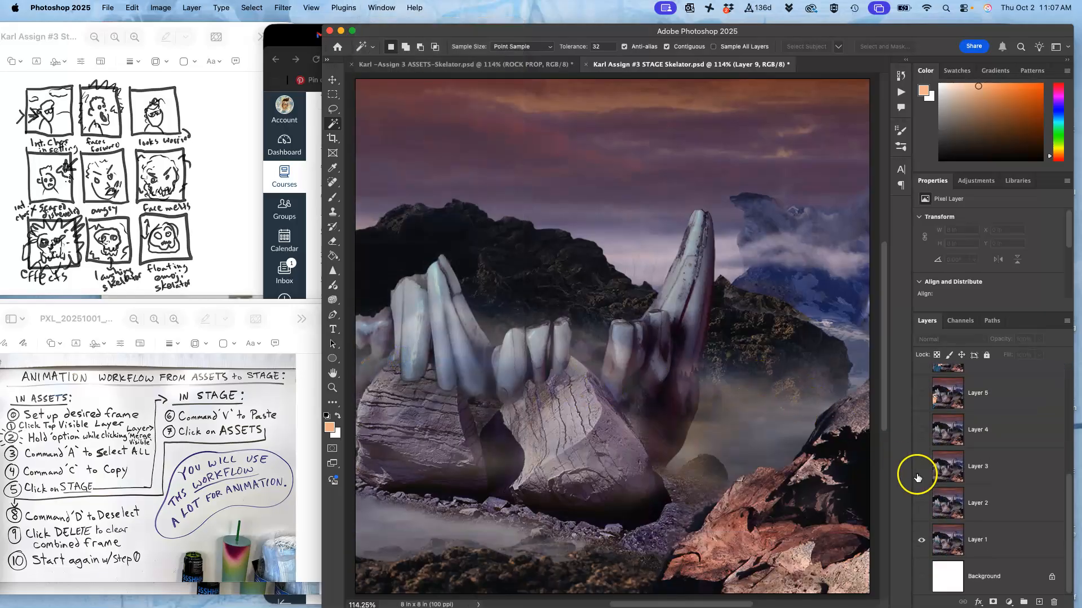
{"action": "left_click", "coordinate": [923, 503]}
{"action": "left_click", "coordinate": [923, 466]}
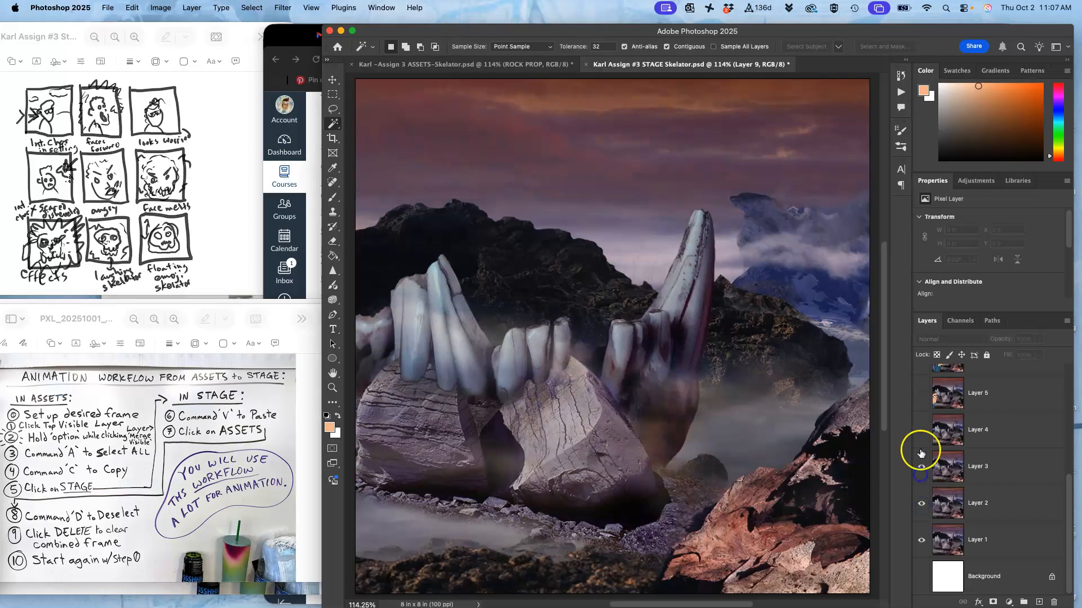
{"action": "left_click", "coordinate": [923, 429]}
{"action": "left_click", "coordinate": [922, 393]}
{"action": "scroll", "coordinate": [923, 406], "scroll_direction": "up", "scroll_amount": 2}
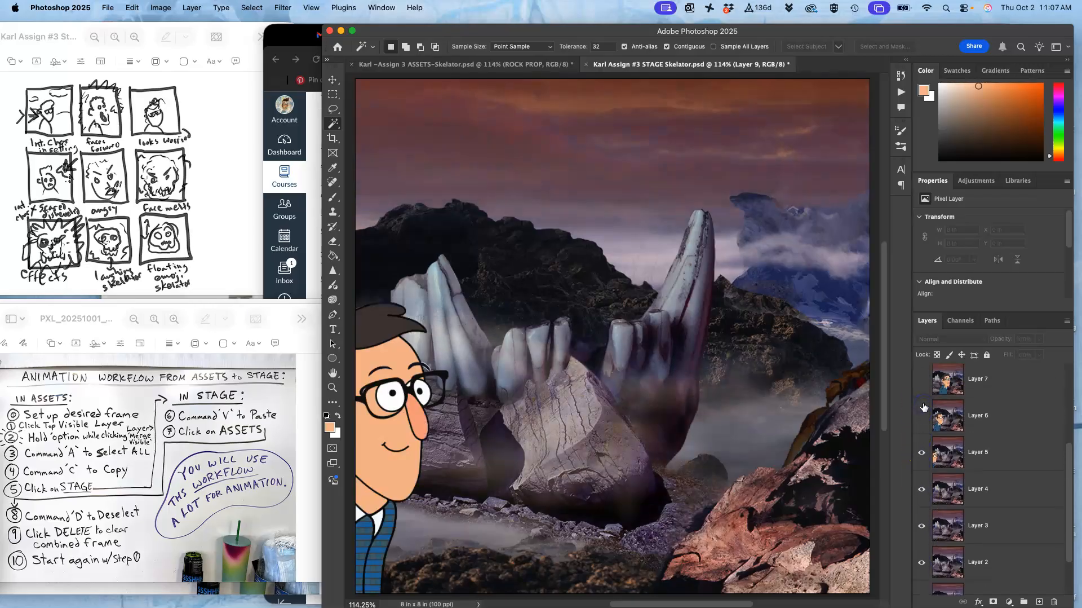
{"action": "left_click", "coordinate": [923, 417]}
{"action": "left_click", "coordinate": [923, 380]}
Show Layer 10, Layer 11, Layer 8 and Layer 9 and fit the STAGE image in the window.
{"action": "scroll", "coordinate": [925, 406], "scroll_direction": "up", "scroll_amount": 3}
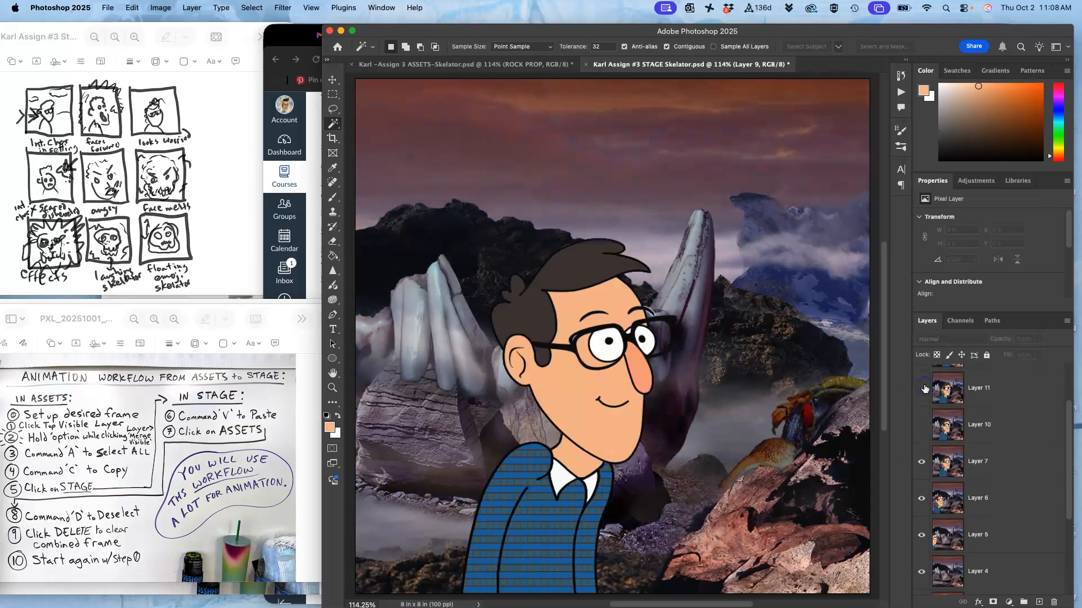
{"action": "left_click", "coordinate": [923, 437]}
{"action": "left_click", "coordinate": [922, 401]}
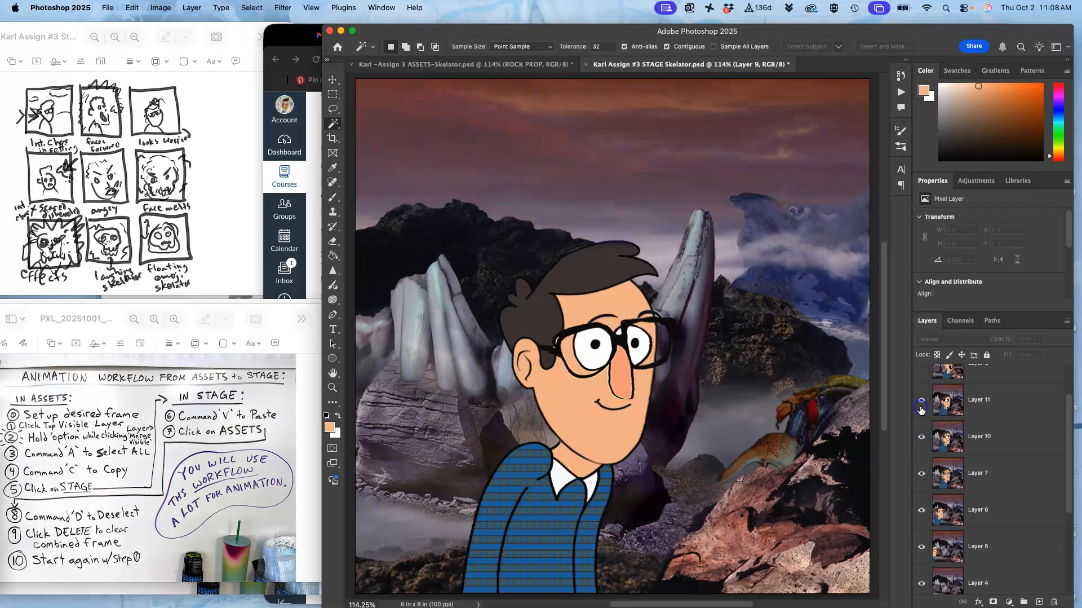
{"action": "scroll", "coordinate": [922, 410], "scroll_direction": "up", "scroll_amount": 2}
{"action": "left_click", "coordinate": [921, 423]}
{"action": "left_click", "coordinate": [923, 381]}
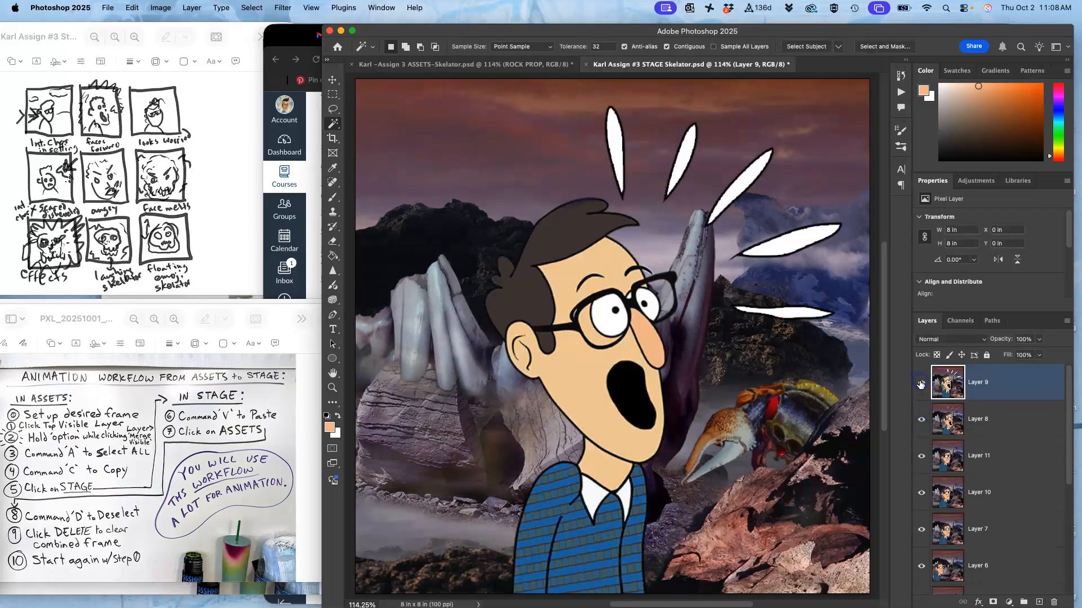
{"action": "scroll", "coordinate": [799, 375], "scroll_direction": "up", "scroll_amount": 2}
{"action": "scroll", "coordinate": [799, 375], "scroll_direction": "down", "scroll_amount": 2}
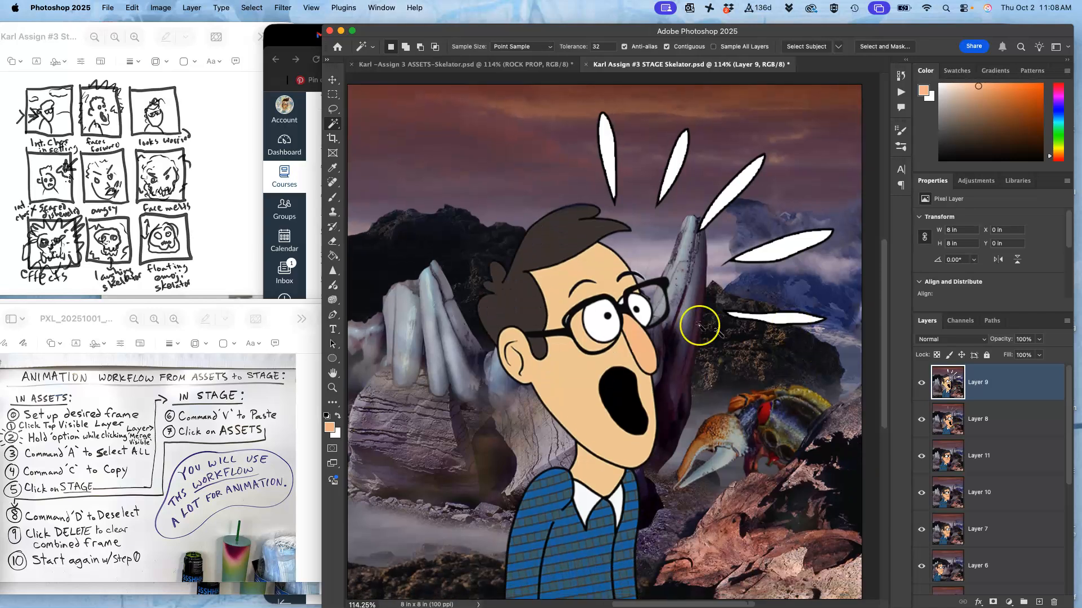
{"action": "key", "text": "super+0"}
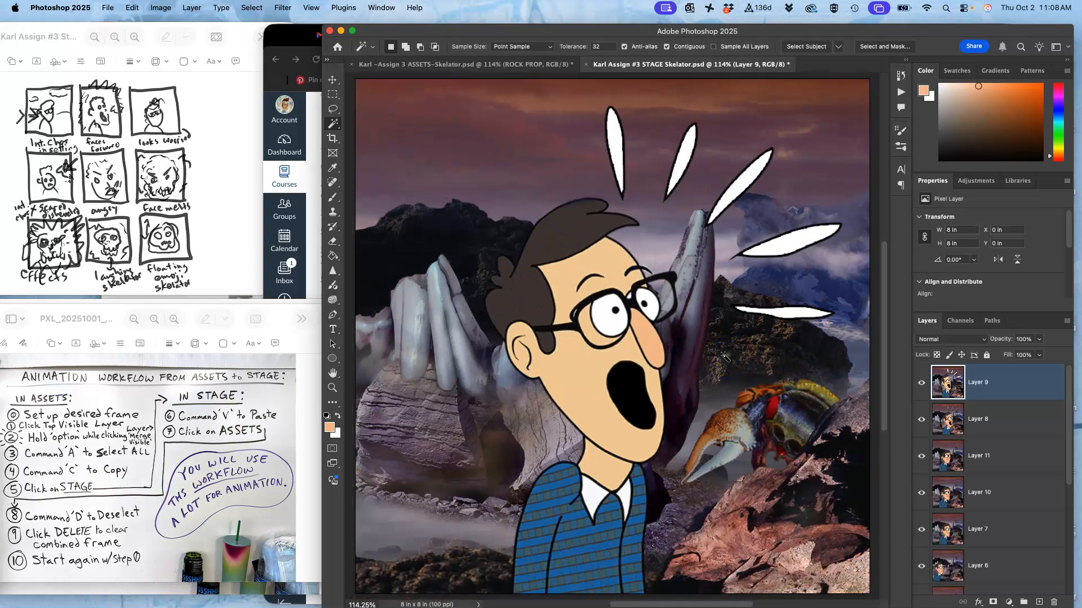
Switch to the ASSETS document and save it.
{"action": "left_click", "coordinate": [525, 70]}
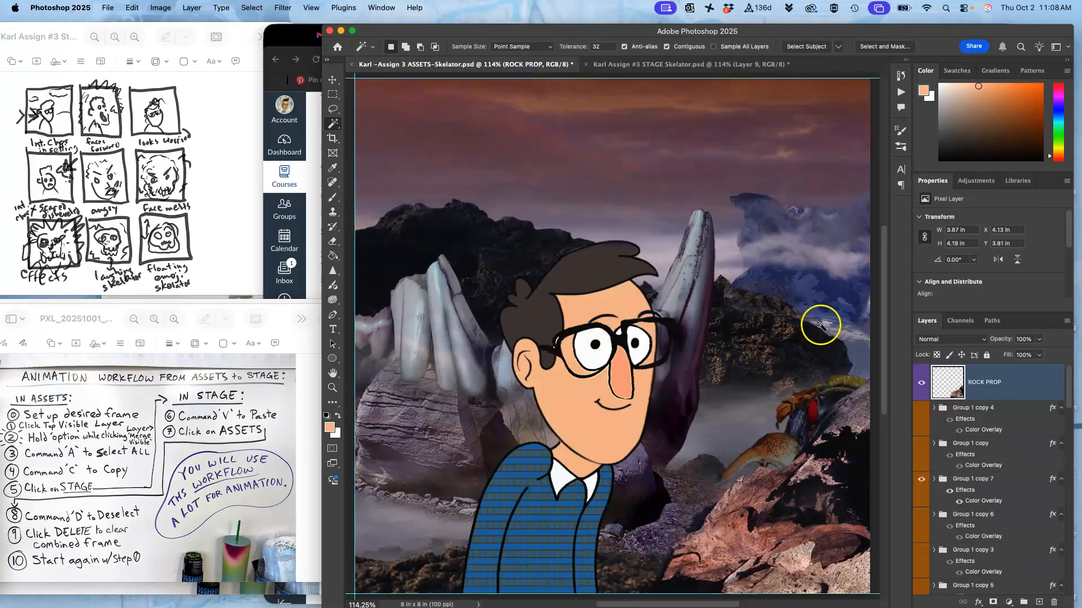
{"action": "key", "text": "super+s"}
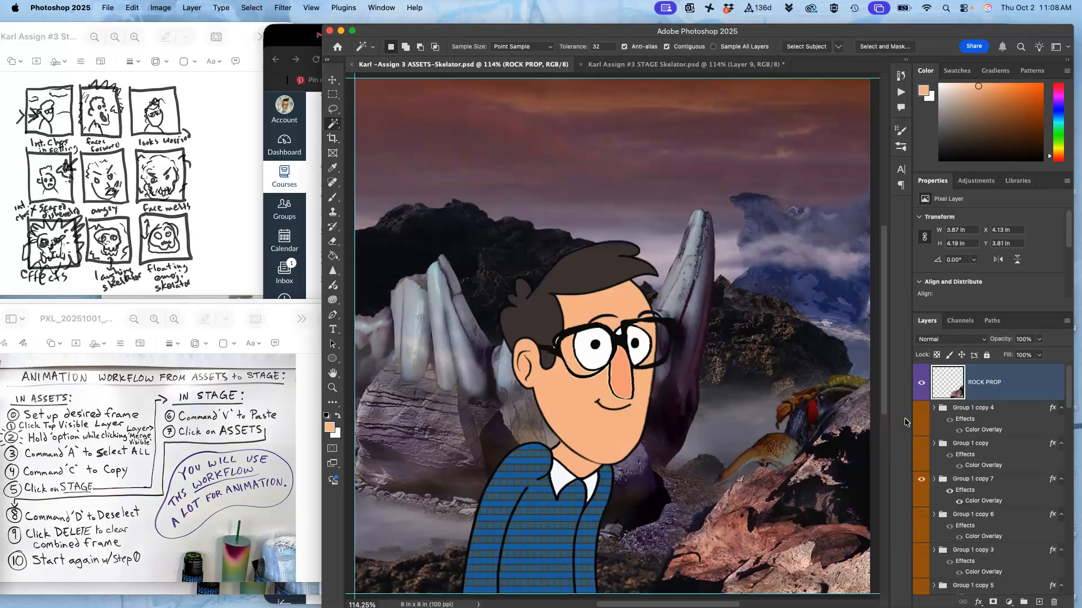
Show the crab in Group 1 copy 4 and hide the one in Group 1 copy 7.
{"action": "left_click", "coordinate": [921, 408]}
{"action": "left_click", "coordinate": [921, 449]}
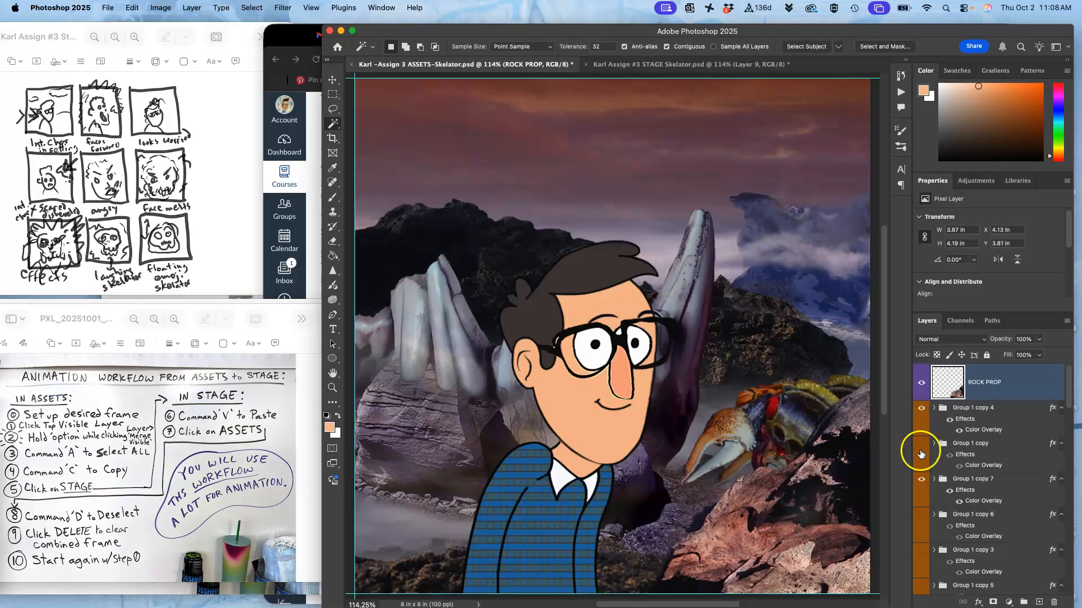
{"action": "left_click", "coordinate": [921, 479]}
Duplicate Layer 14 and Layer 13 copy, and move the duplicates directly above the portrait copy 5 layer.
{"action": "scroll", "coordinate": [921, 483], "scroll_direction": "down", "scroll_amount": 10}
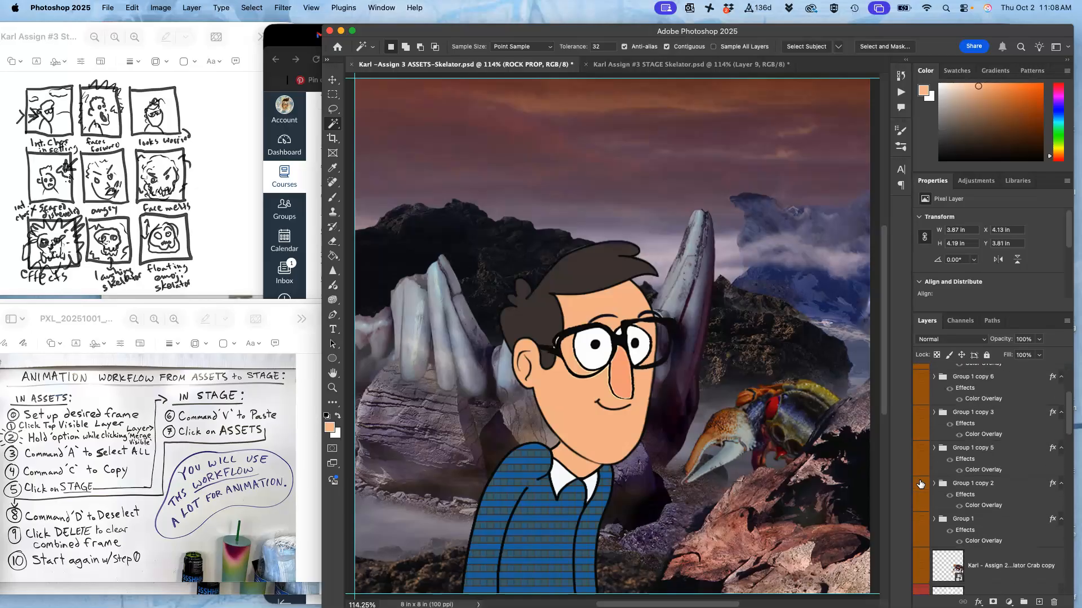
{"action": "scroll", "coordinate": [921, 483], "scroll_direction": "down", "scroll_amount": 4}
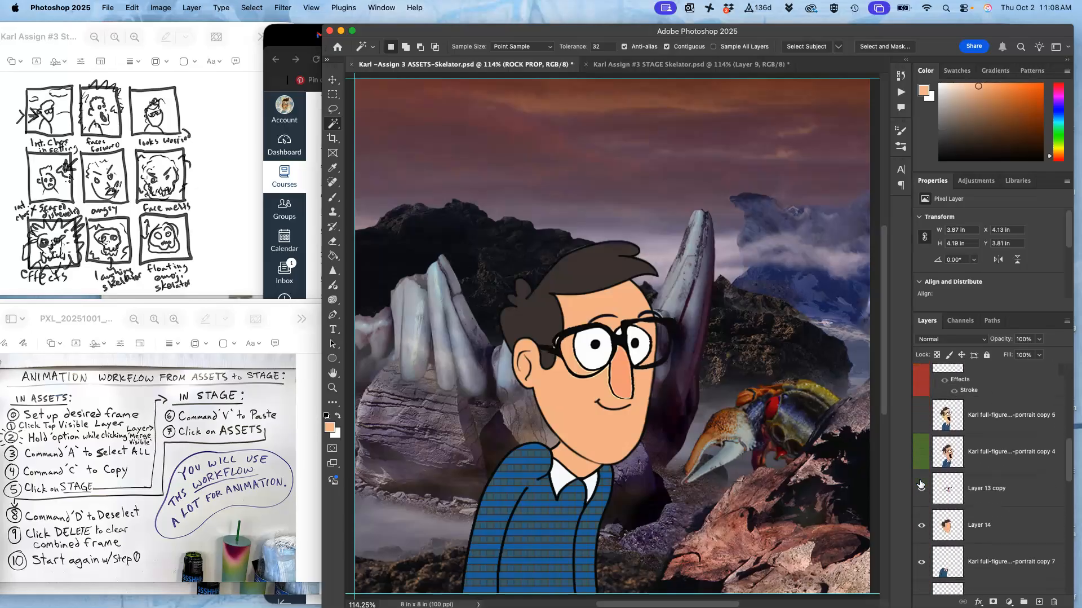
{"action": "left_click", "coordinate": [970, 532]}
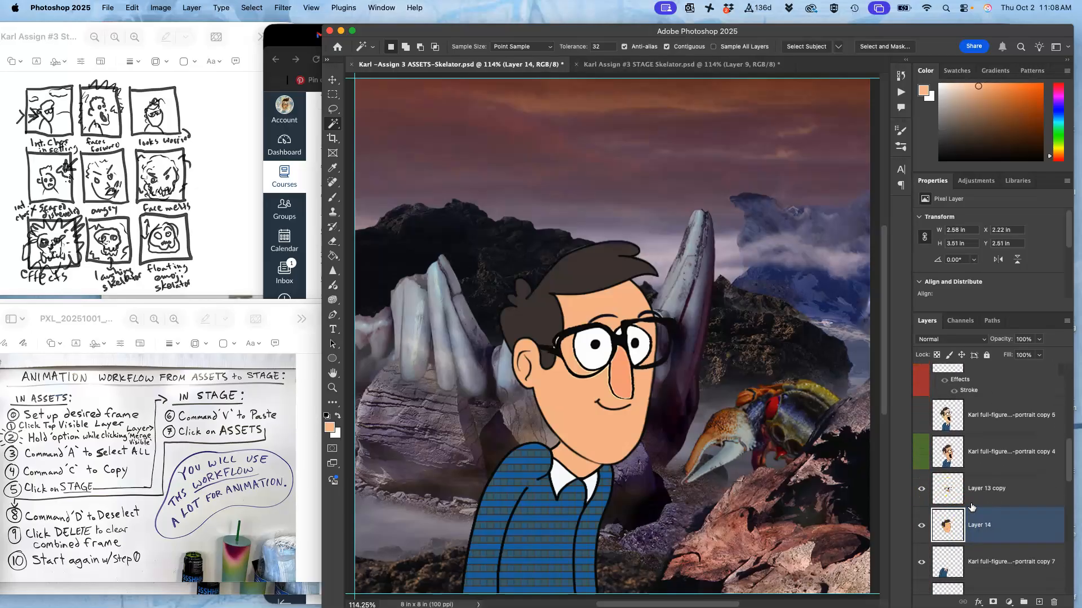
{"action": "left_click", "coordinate": [972, 499], "text": "shift"}
{"action": "key", "text": "super+j"}
{"action": "left_click_drag", "start_coordinate": [973, 501], "coordinate": [969, 401]}
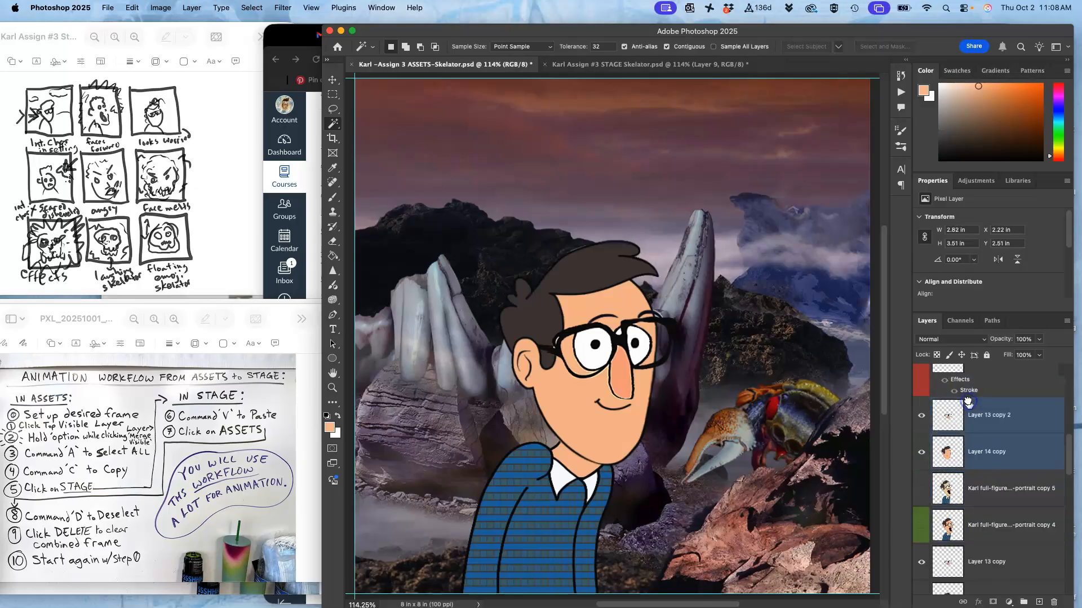
Show the portrait copy 5 layer and hide Layer 13 copy, Layer 14 and the portrait copy 7 layer.
{"action": "left_click", "coordinate": [922, 488]}
{"action": "left_click", "coordinate": [922, 561]}
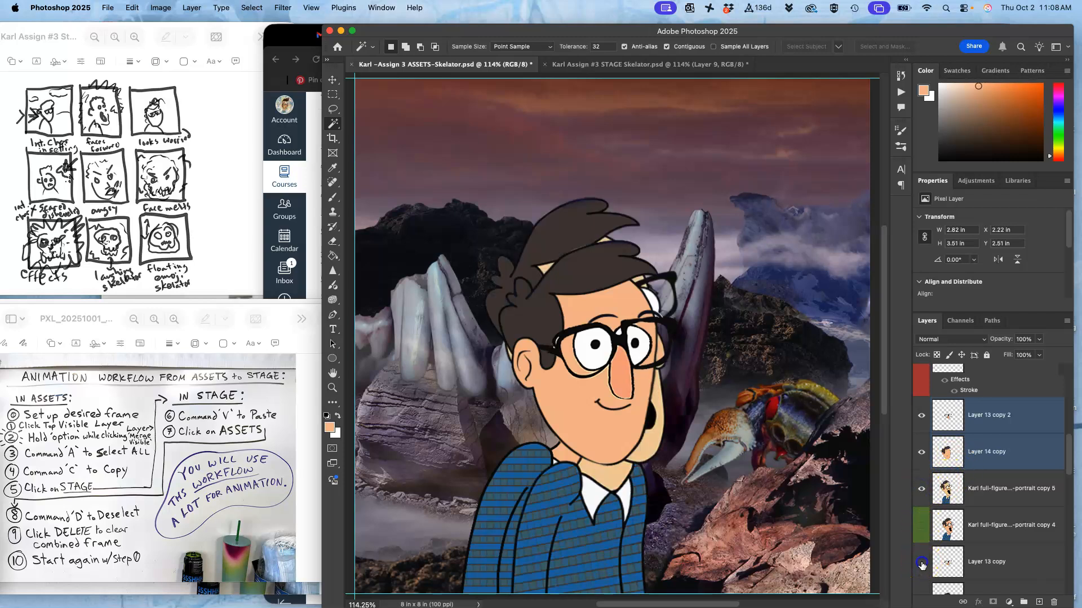
{"action": "scroll", "coordinate": [923, 566], "scroll_direction": "down", "scroll_amount": 2}
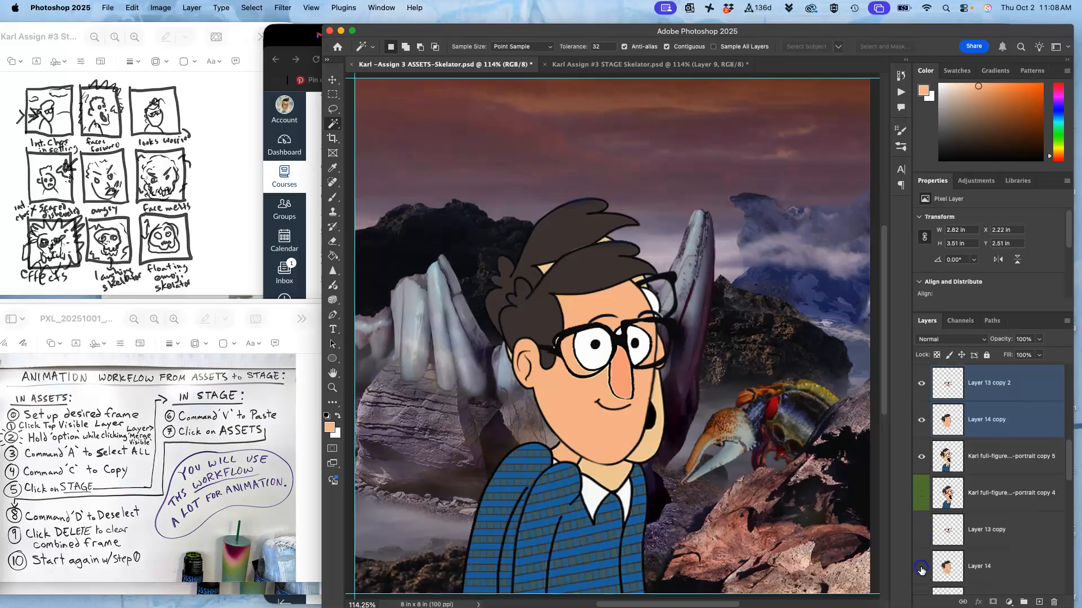
{"action": "scroll", "coordinate": [948, 562], "scroll_direction": "down", "scroll_amount": 2}
{"action": "scroll", "coordinate": [948, 562], "scroll_direction": "up", "scroll_amount": 4}
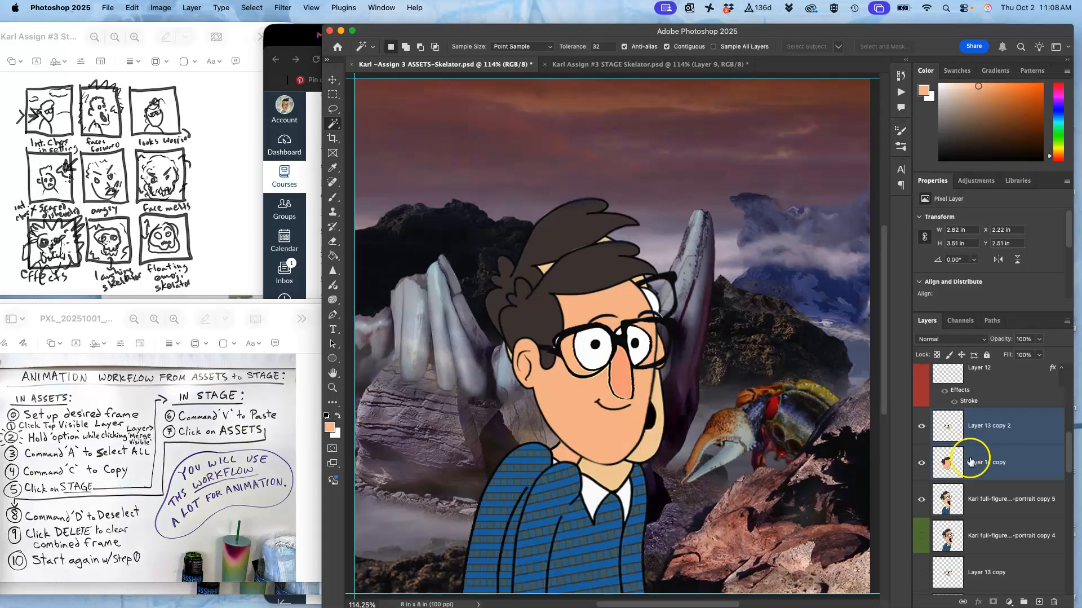
{"action": "scroll", "coordinate": [958, 510], "scroll_direction": "down", "scroll_amount": 5}
{"action": "scroll", "coordinate": [958, 510], "scroll_direction": "down", "scroll_amount": 2}
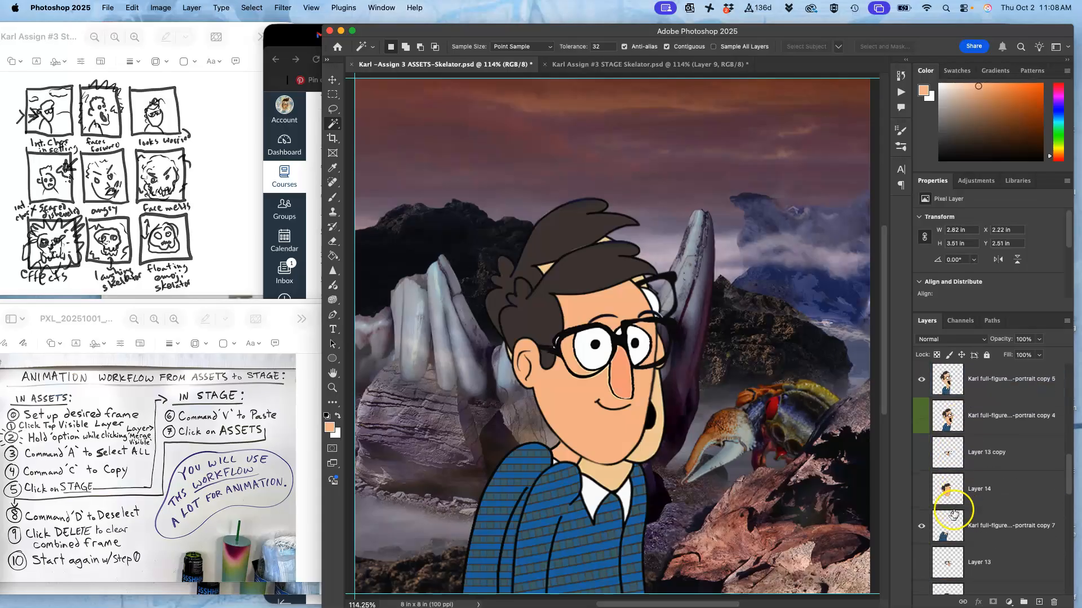
{"action": "left_click", "coordinate": [922, 527]}
Merge Layer 14 copy and Layer 13 copy 2 into a single head layer.
{"action": "scroll", "coordinate": [953, 431], "scroll_direction": "up", "scroll_amount": 6}
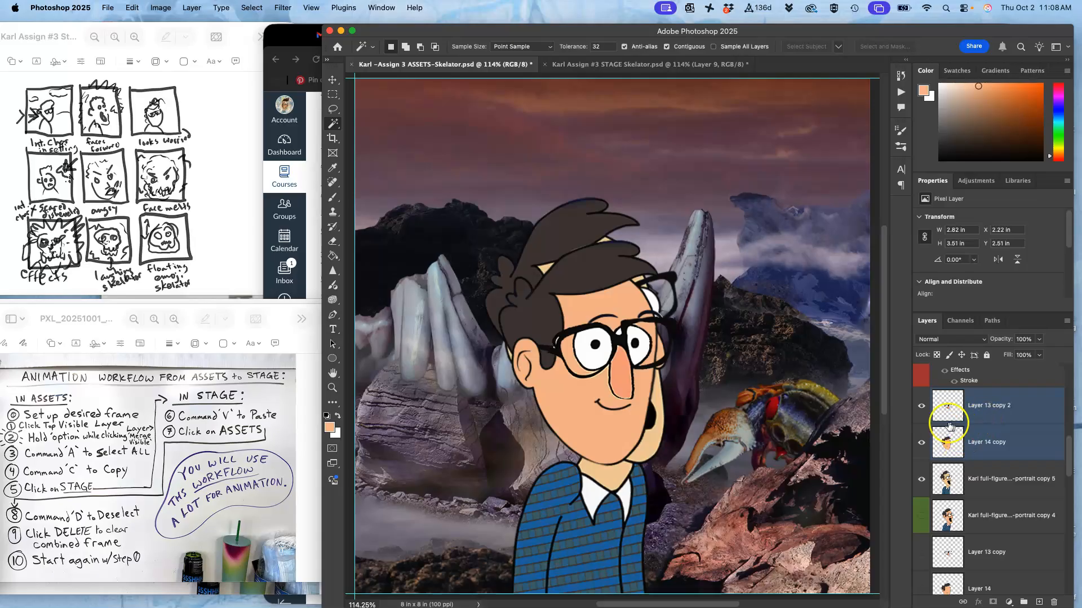
{"action": "left_click", "coordinate": [984, 441]}
{"action": "left_click", "coordinate": [984, 415], "text": "shift"}
{"action": "key", "text": "super+e"}
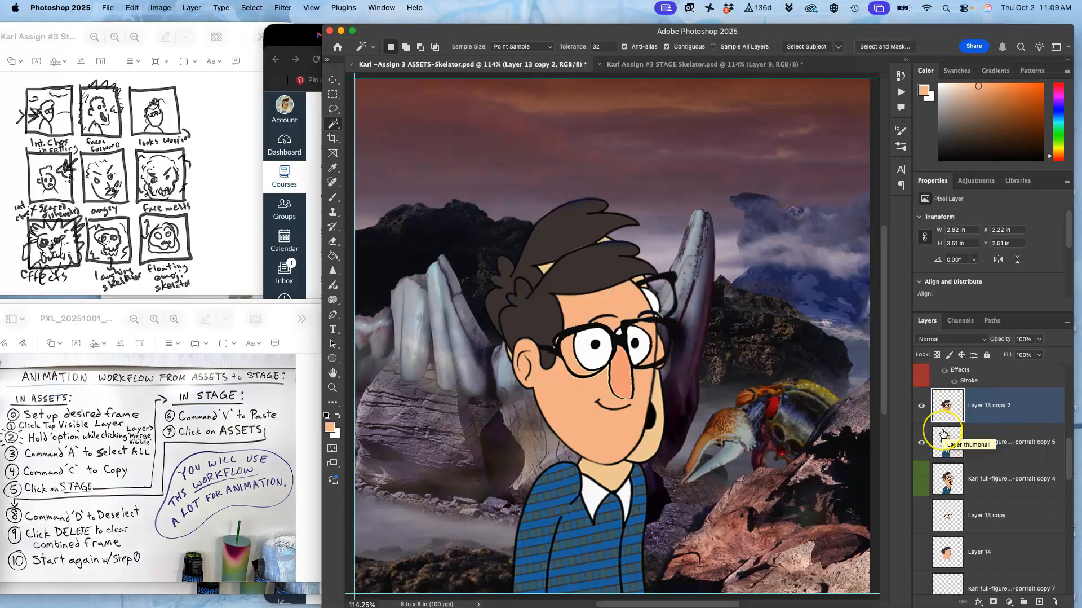
Warp the merged head upward and outward to match the head pose of the portrait beneath, and apply the transform.
{"action": "key", "text": "super+t"}
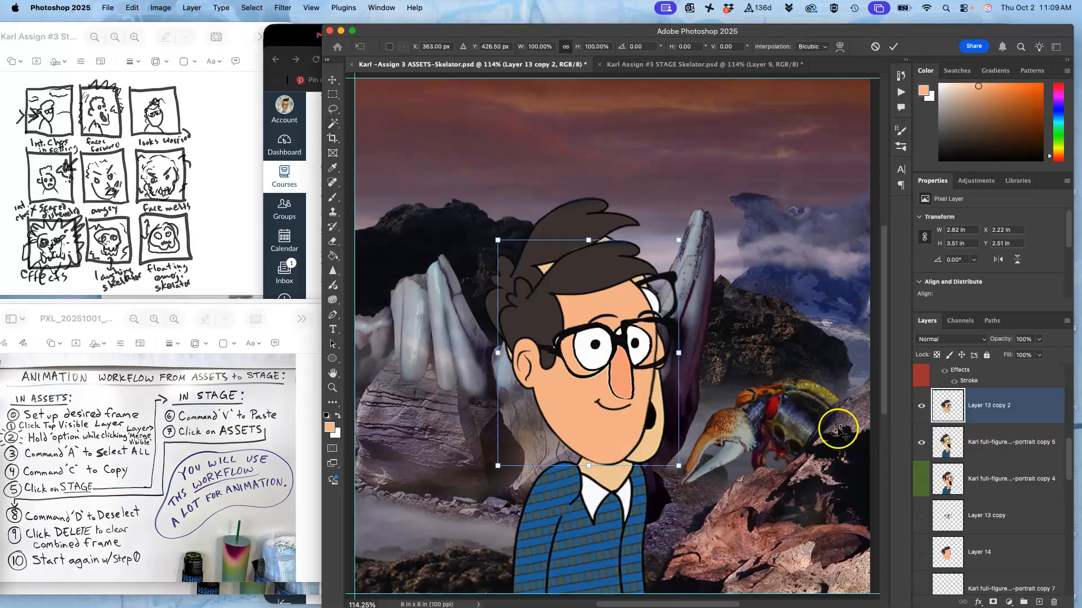
{"action": "right_click", "coordinate": [630, 423]}
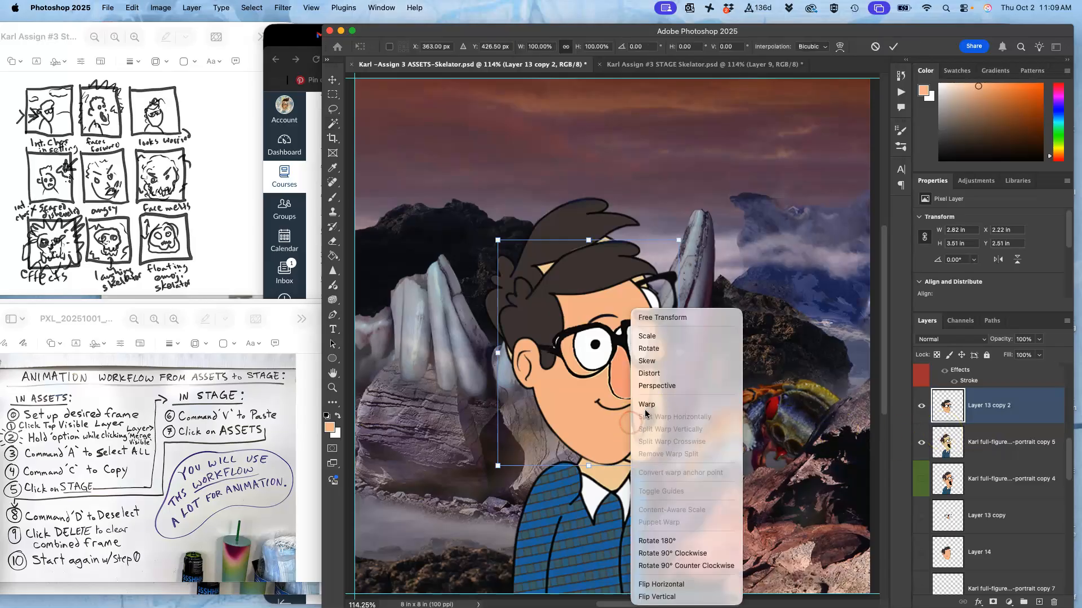
{"action": "left_click", "coordinate": [647, 405]}
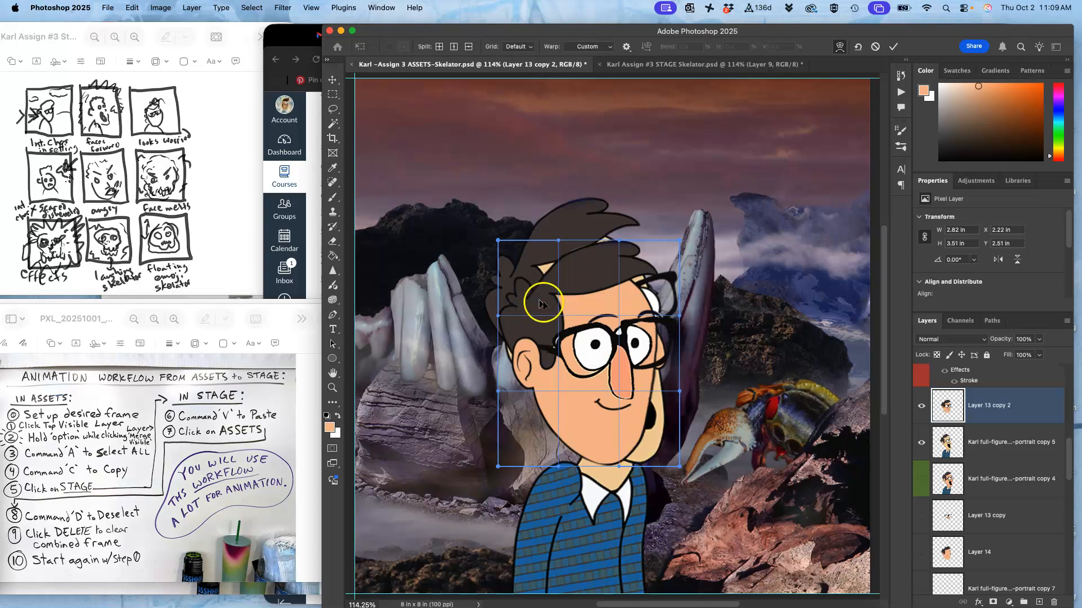
{"action": "left_click_drag", "start_coordinate": [500, 241], "coordinate": [489, 215]}
{"action": "left_click_drag", "start_coordinate": [657, 259], "coordinate": [668, 226]}
{"action": "left_click_drag", "start_coordinate": [543, 284], "coordinate": [533, 278]}
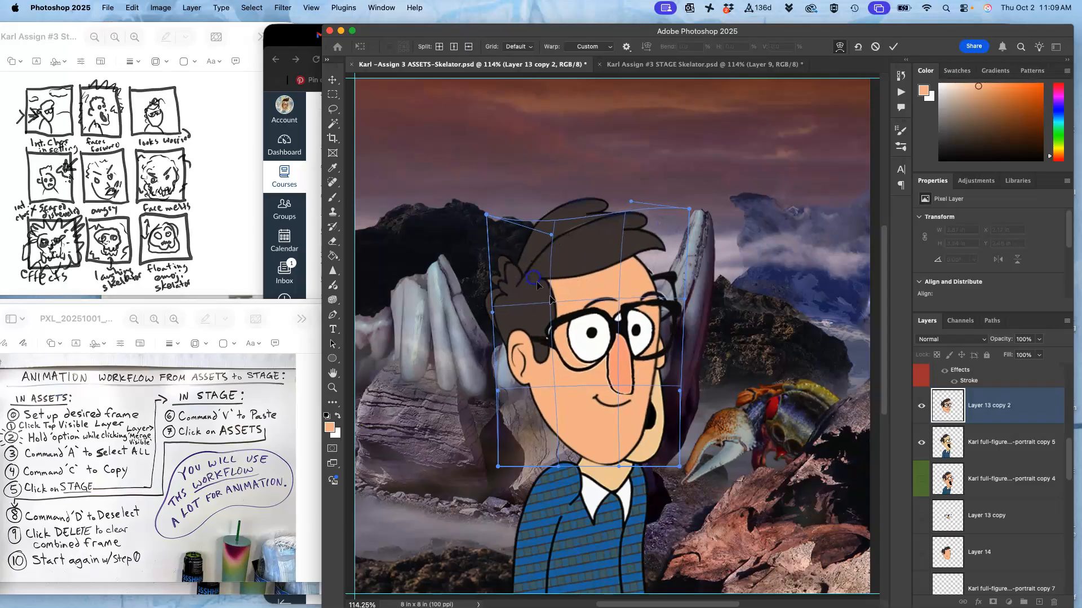
{"action": "left_click_drag", "start_coordinate": [647, 388], "coordinate": [653, 390]}
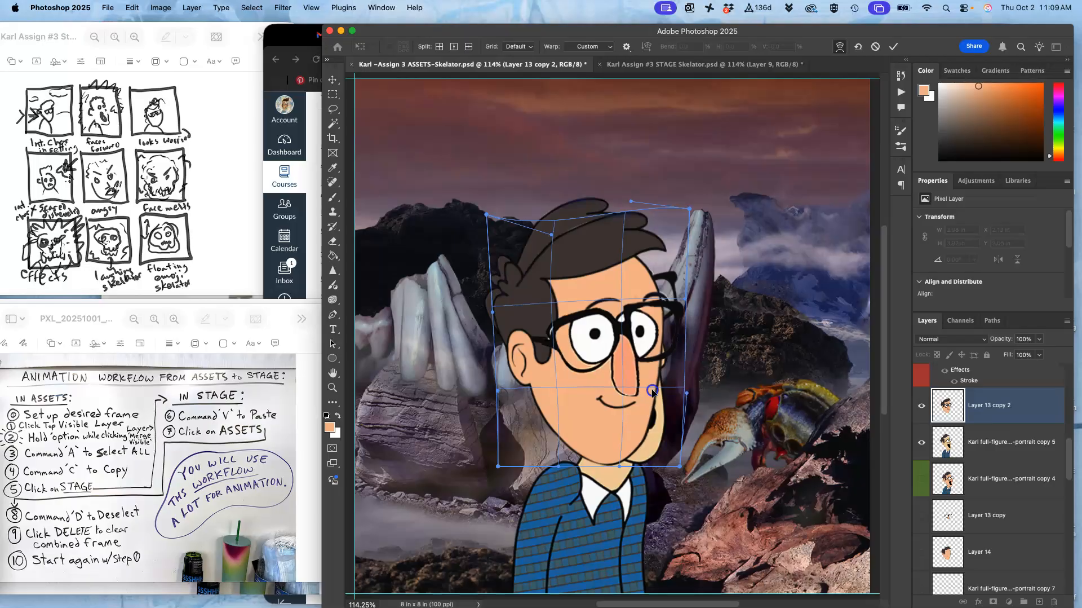
{"action": "left_click", "coordinate": [608, 418]}
{"action": "left_click_drag", "start_coordinate": [608, 420], "coordinate": [603, 449]}
{"action": "left_click", "coordinate": [667, 383]}
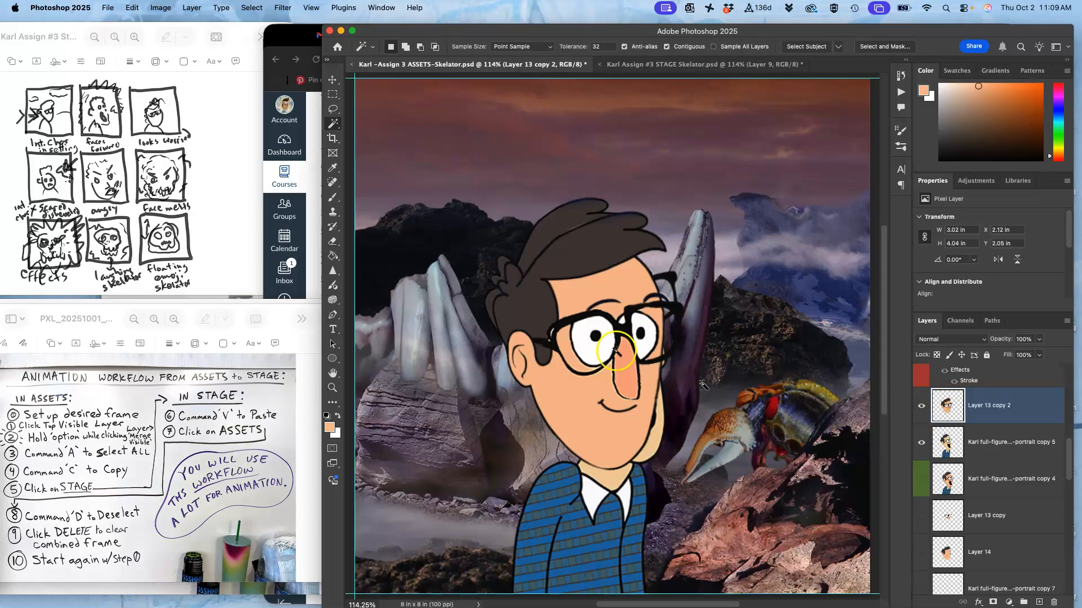
Lasso the smiling mouth on Layer 13 copy 2, paint it out in skin colour with a 30 px brush, and deselect.
{"action": "left_click", "coordinate": [333, 110]}
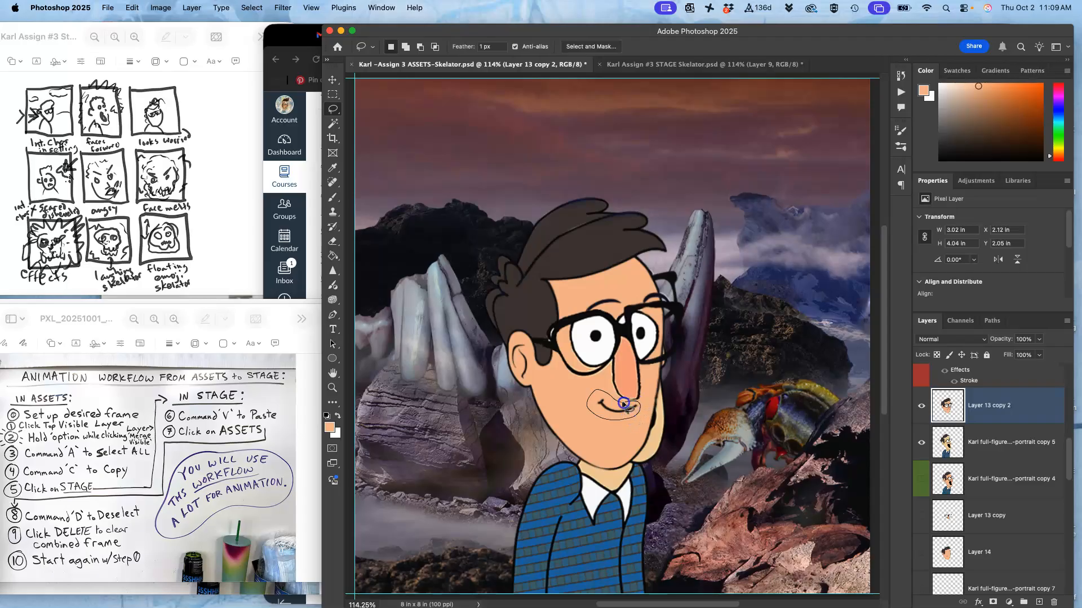
{"action": "left_click", "coordinate": [333, 198]}
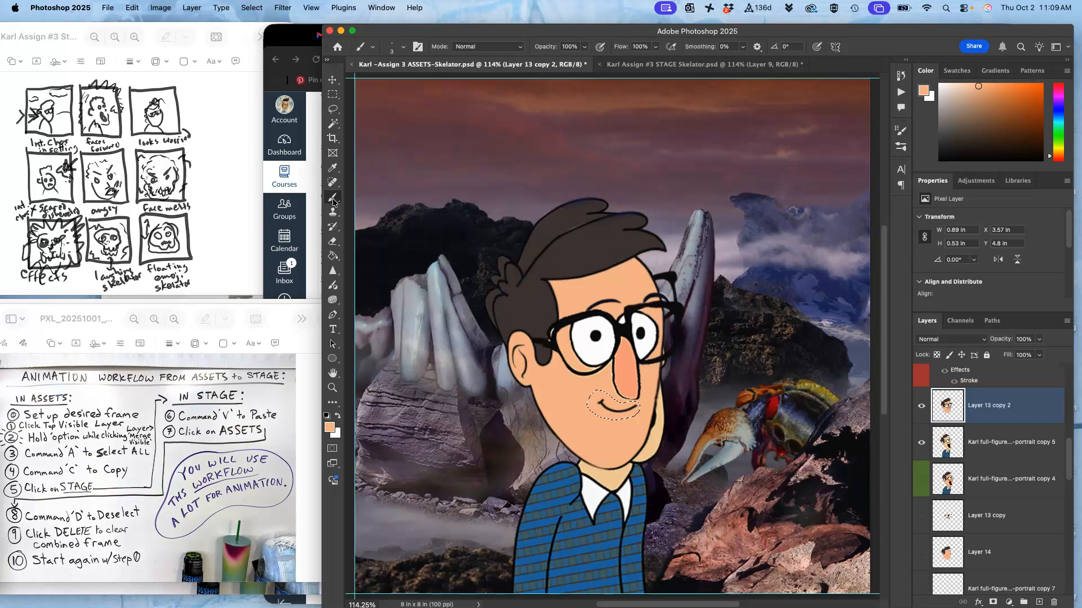
{"action": "left_click", "coordinate": [404, 47]}
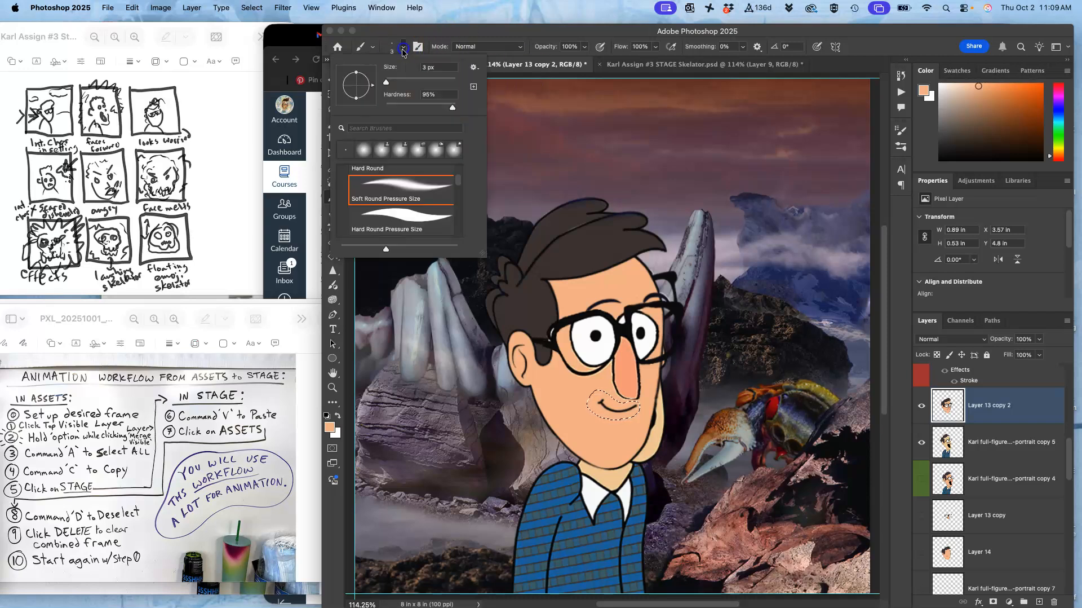
{"action": "left_click", "coordinate": [396, 82]}
{"action": "left_click", "coordinate": [563, 397]}
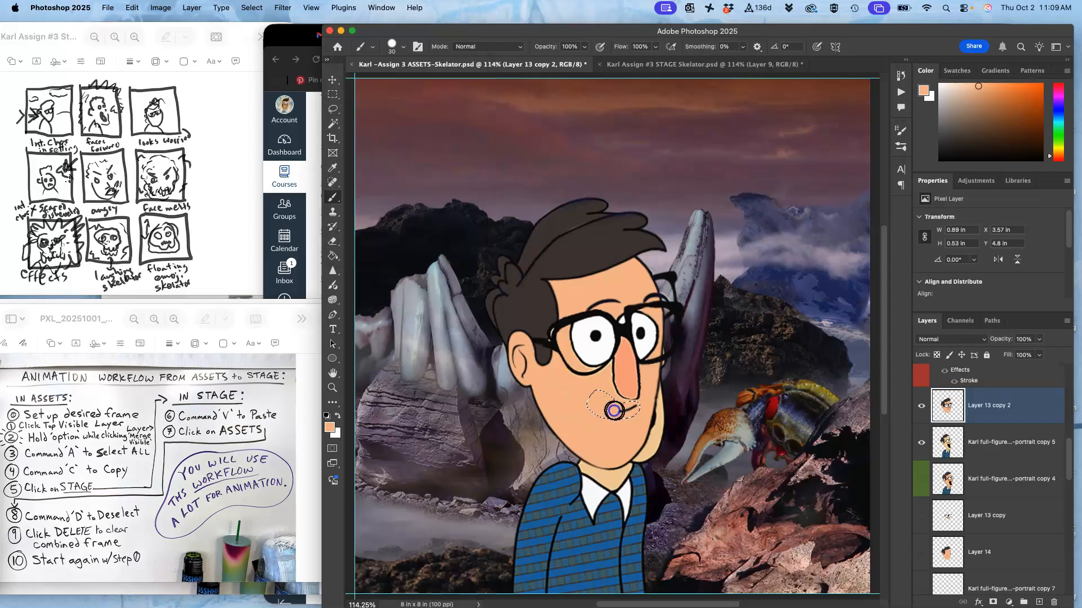
{"action": "key", "text": "super+d"}
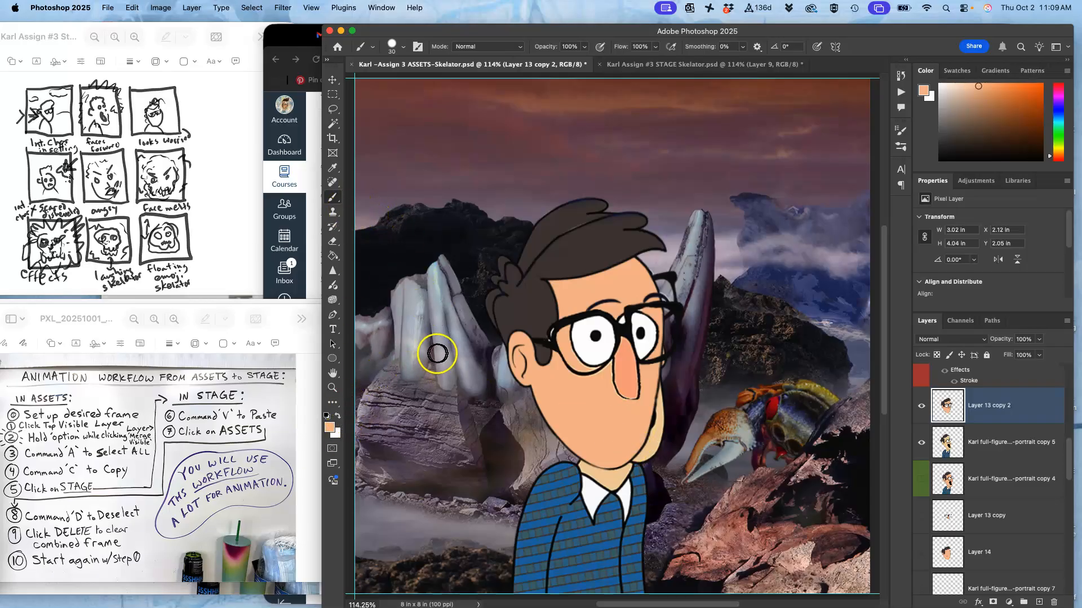
Paint a thick, wavy black frown below the nose using sampled black, and compare the head with the portrait beneath.
{"action": "left_click", "coordinate": [622, 328], "text": "alt"}
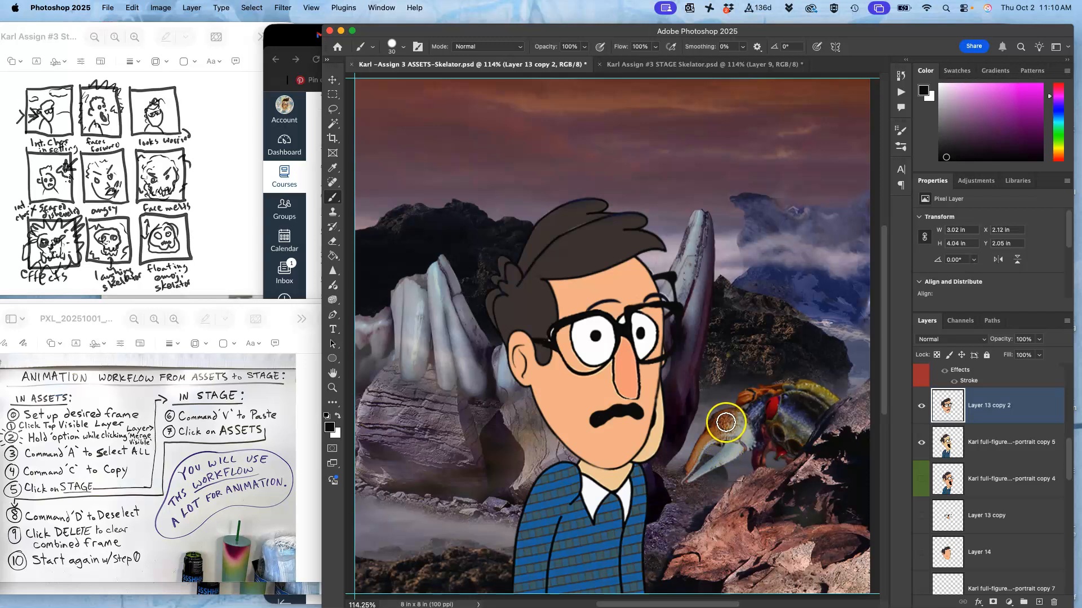
{"action": "left_click", "coordinate": [922, 405]}
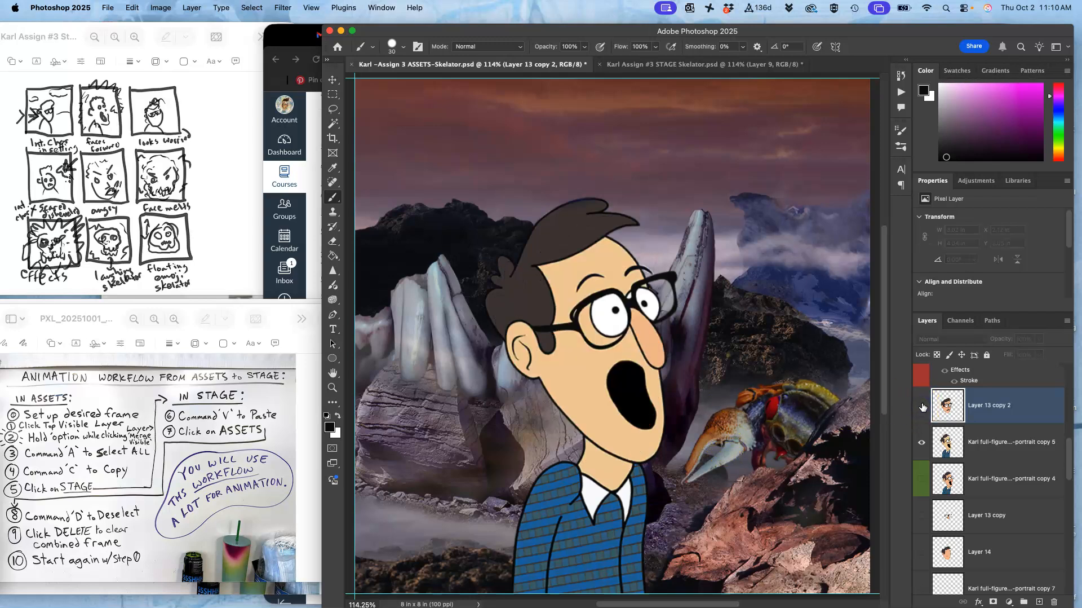
{"action": "left_click", "coordinate": [923, 406]}
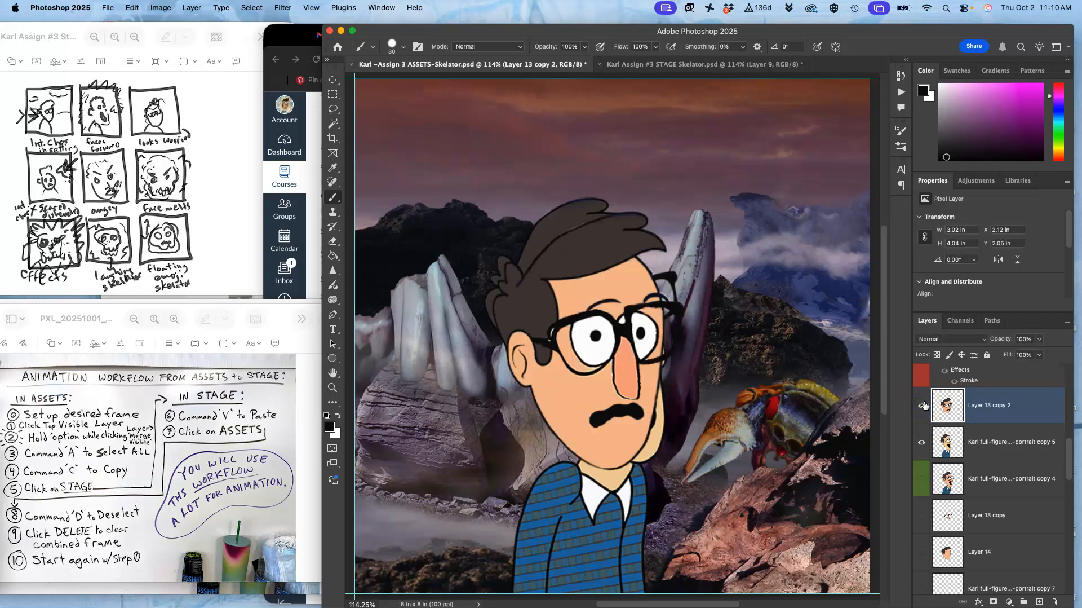
{"action": "left_click", "coordinate": [922, 406]}
{"action": "left_click", "coordinate": [923, 405]}
Duplicate the portrait copy 5 layer and hide the original.
{"action": "left_click", "coordinate": [976, 447]}
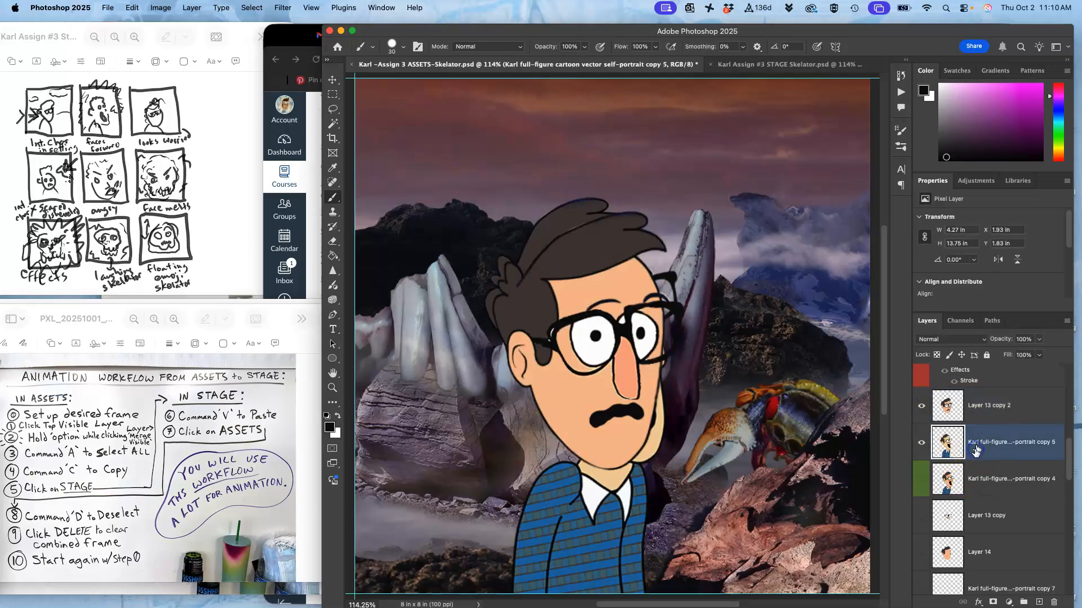
{"action": "key", "text": "cmd+j"}
{"action": "left_click", "coordinate": [924, 478]}
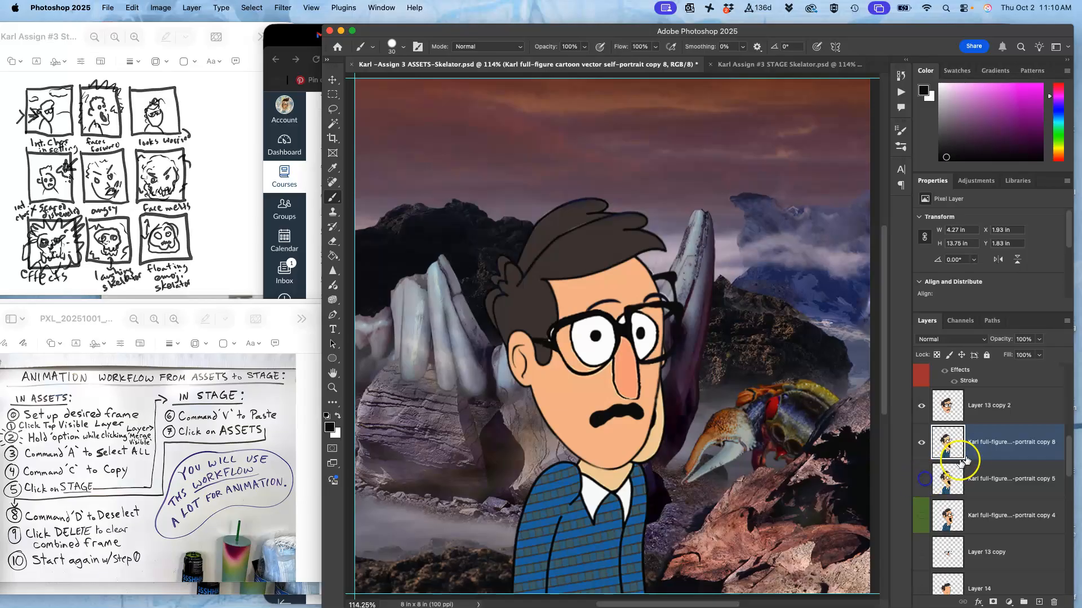
{"action": "key", "text": "cmd+t"}
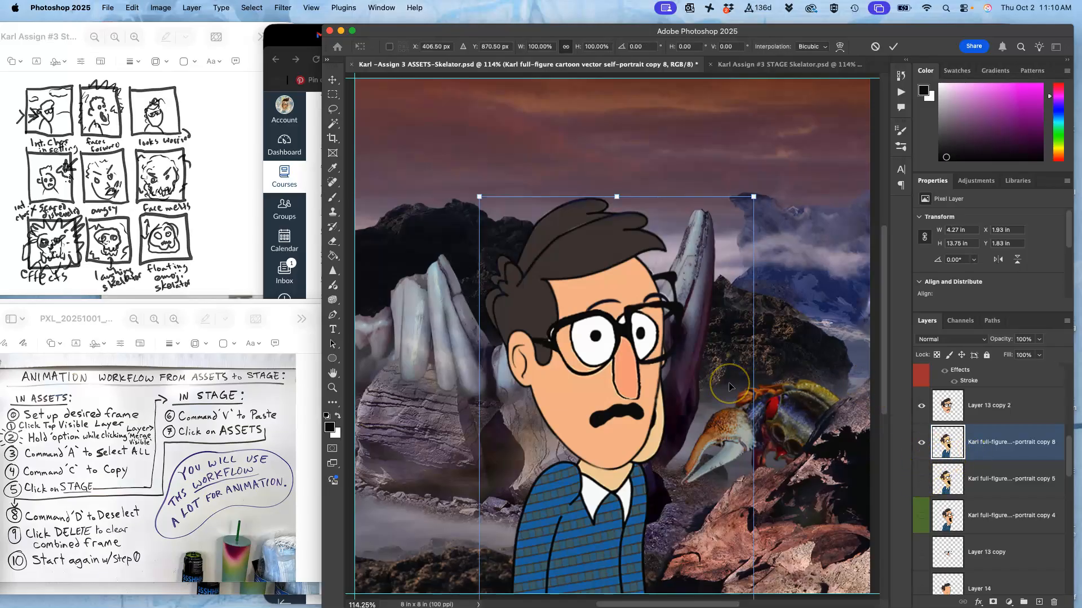
Hide Layer 13 copy 2, lasso and delete the head from the duplicated portrait, deselect, and show Layer 13 copy 2 again.
{"action": "left_click", "coordinate": [921, 405]}
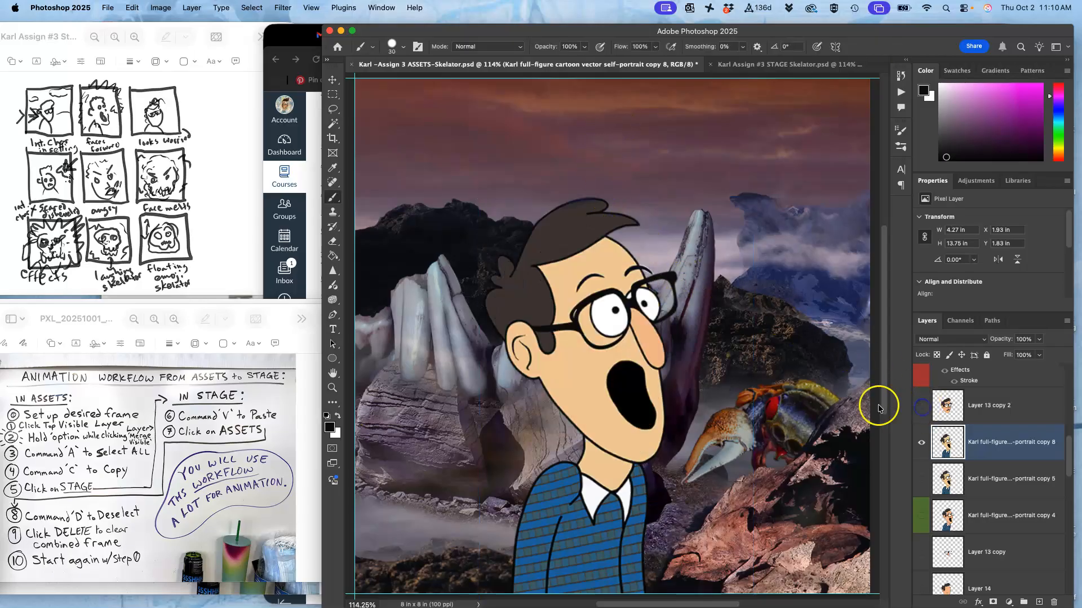
{"action": "left_click", "coordinate": [333, 109]}
{"action": "left_click_drag", "start_coordinate": [658, 458], "coordinate": [651, 463]}
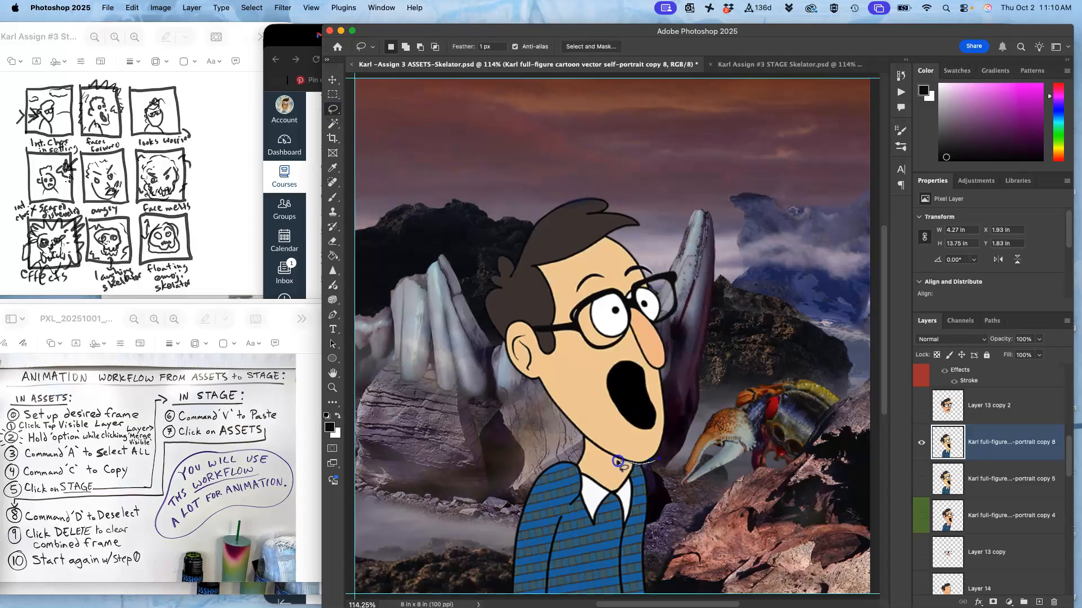
{"action": "mouse_move", "coordinate": [576, 441]}
{"action": "left_mouse_down"}
{"action": "mouse_move", "coordinate": [499, 393]}
{"action": "mouse_move", "coordinate": [448, 298]}
{"action": "mouse_move", "coordinate": [487, 169]}
{"action": "mouse_move", "coordinate": [640, 136]}
{"action": "mouse_move", "coordinate": [729, 251]}
{"action": "mouse_move", "coordinate": [718, 405]}
{"action": "left_mouse_up"}
{"action": "key", "text": "Delete"}
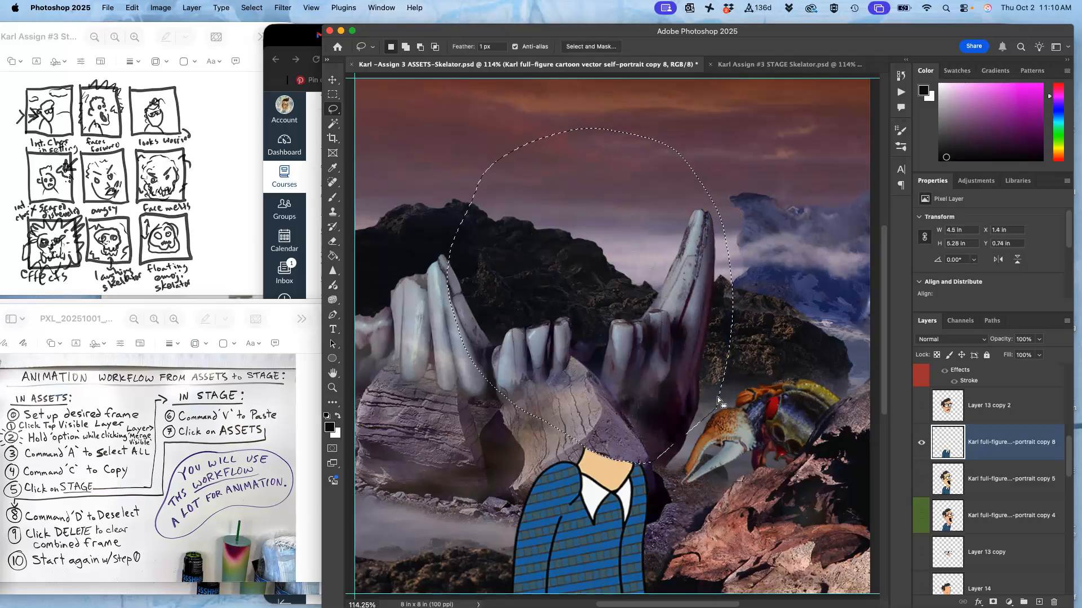
{"action": "key", "text": "super+d"}
{"action": "left_click", "coordinate": [922, 406]}
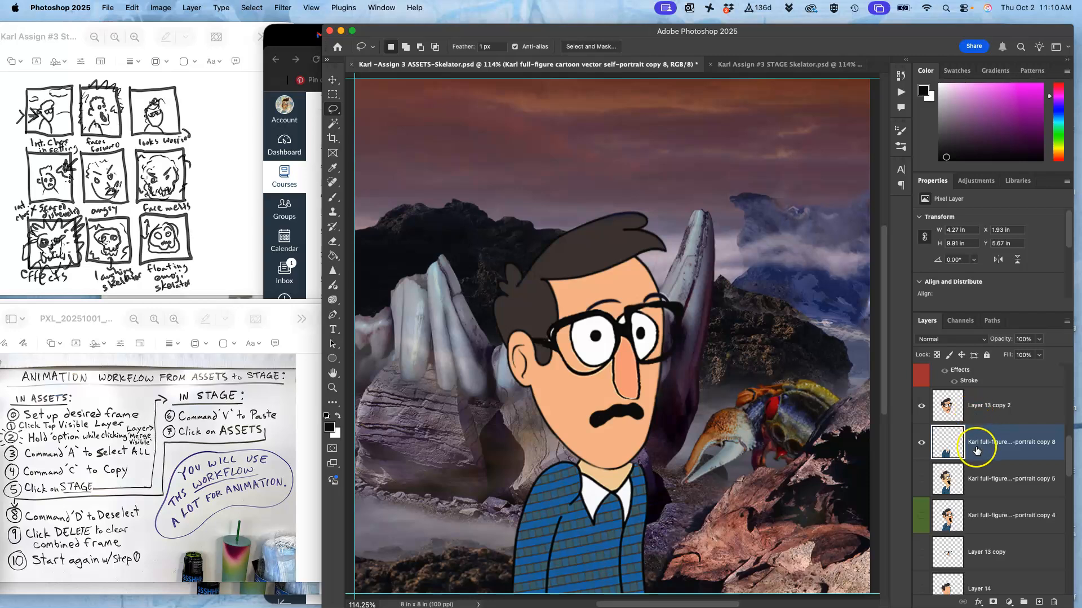
Warp the headless body by pulling its upper right corner inward and upward, and apply the transform.
{"action": "key", "text": "super+t"}
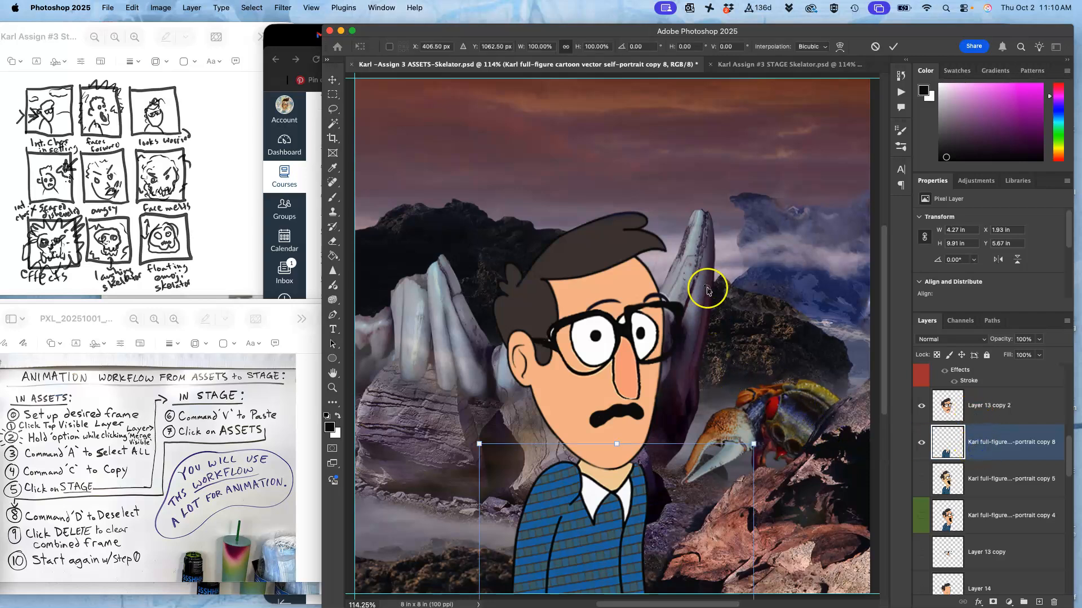
{"action": "right_click", "coordinate": [618, 523]}
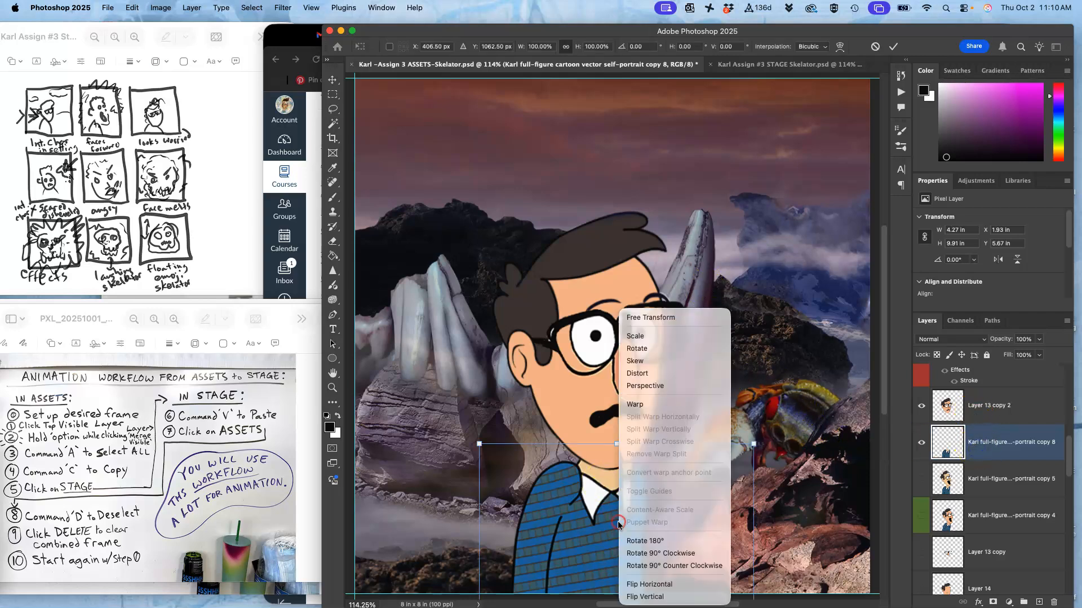
{"action": "left_click", "coordinate": [638, 404]}
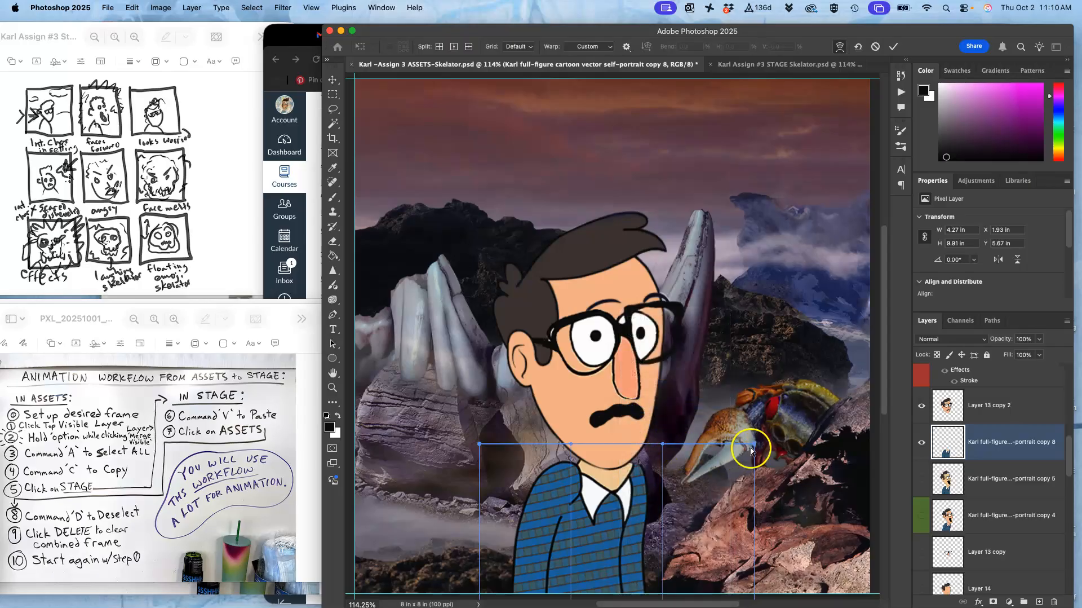
{"action": "left_click_drag", "start_coordinate": [752, 446], "coordinate": [728, 426]}
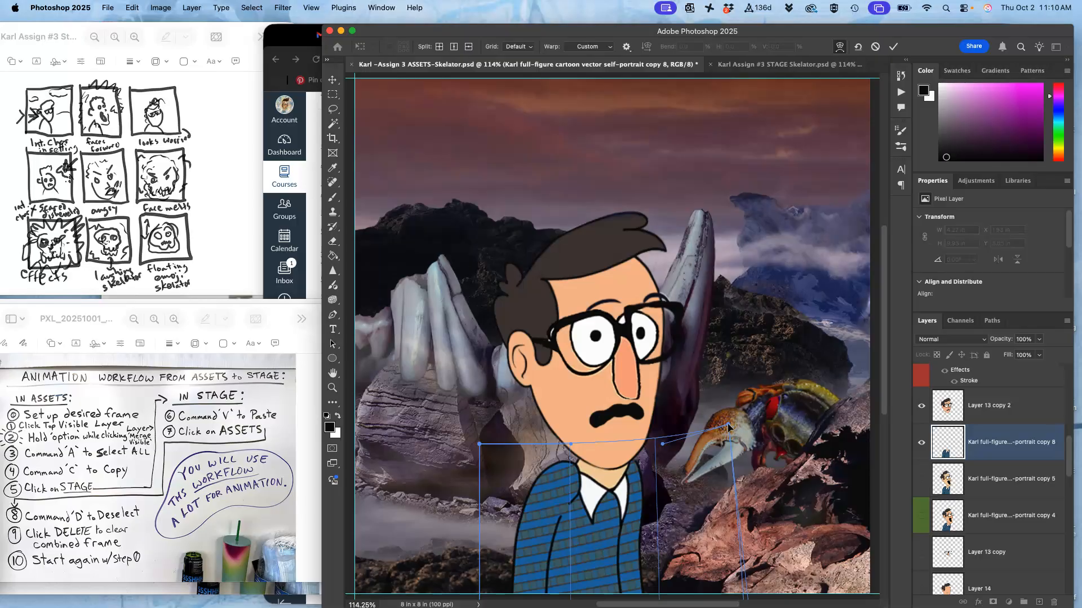
{"action": "key", "text": "Return"}
{"action": "key", "text": "l"}
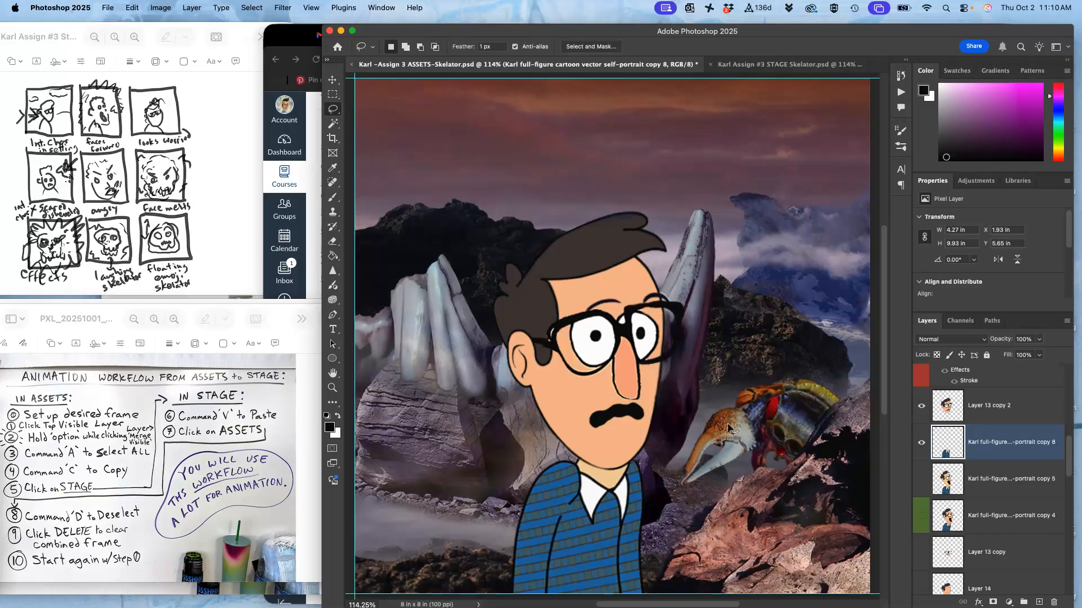
Move the Layer 13 copy 2 head slightly right and up to X 2.2 in, Y 2.02 in.
{"action": "left_click", "coordinate": [982, 410]}
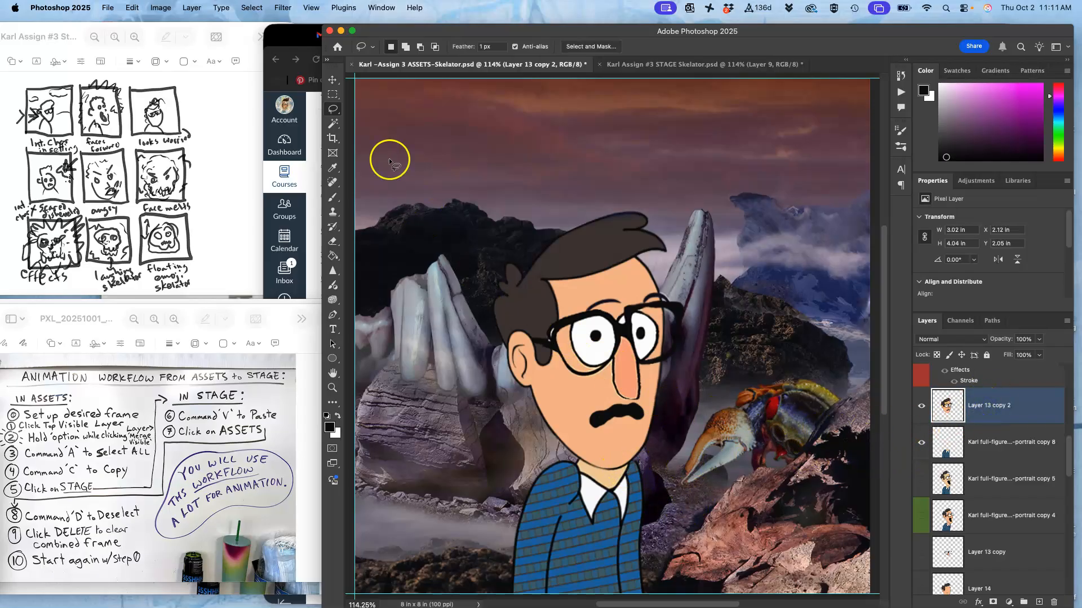
{"action": "left_click", "coordinate": [333, 79]}
{"action": "left_click_drag", "start_coordinate": [612, 289], "coordinate": [622, 294]}
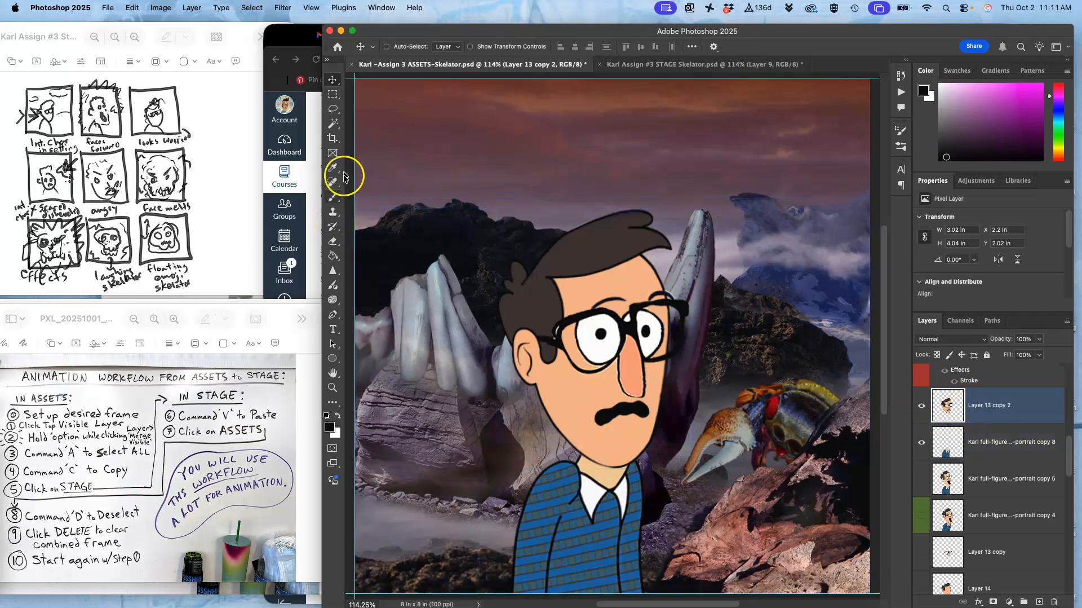
Select the head's skin non-contiguously, set Hue to +17, Saturation to -13 and Lightness to +14, and deselect.
{"action": "left_click", "coordinate": [334, 123]}
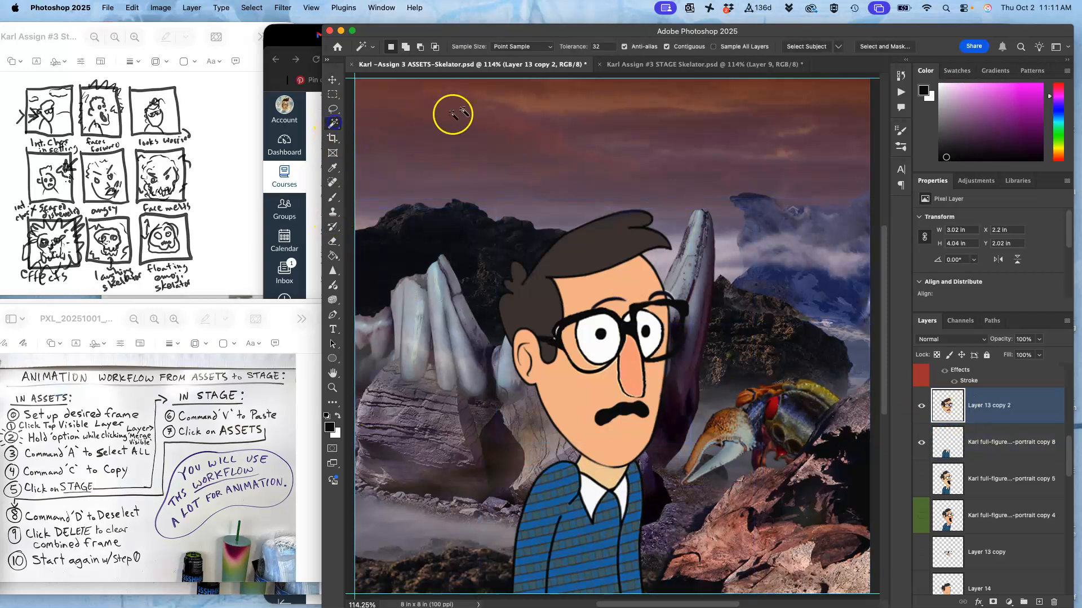
{"action": "left_click", "coordinate": [668, 47]}
{"action": "left_click", "coordinate": [598, 276]}
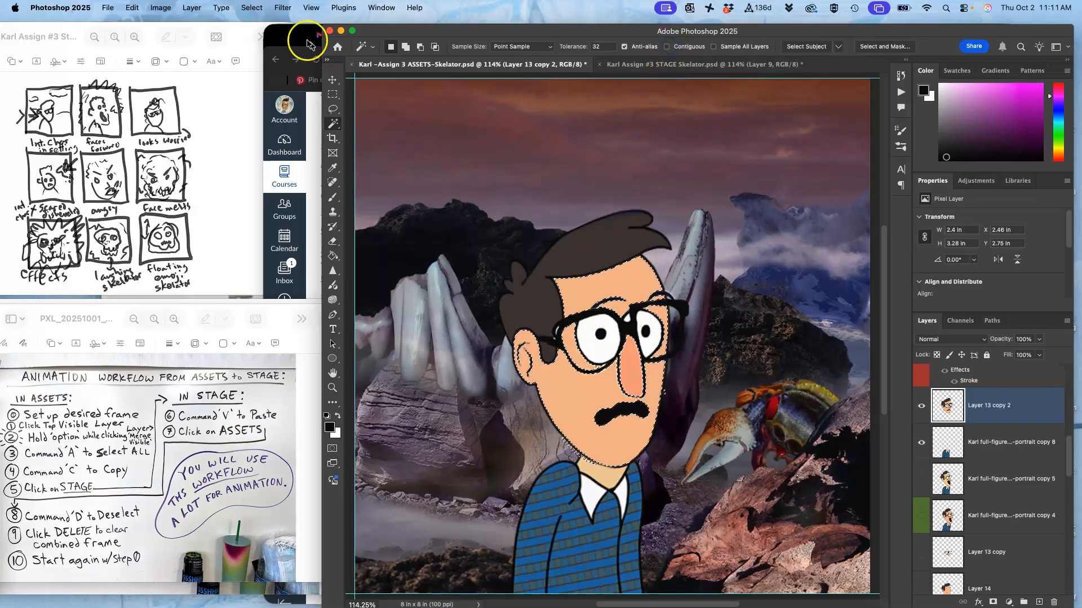
{"action": "left_click", "coordinate": [161, 7]}
{"action": "mouse_move", "coordinate": [177, 42]}
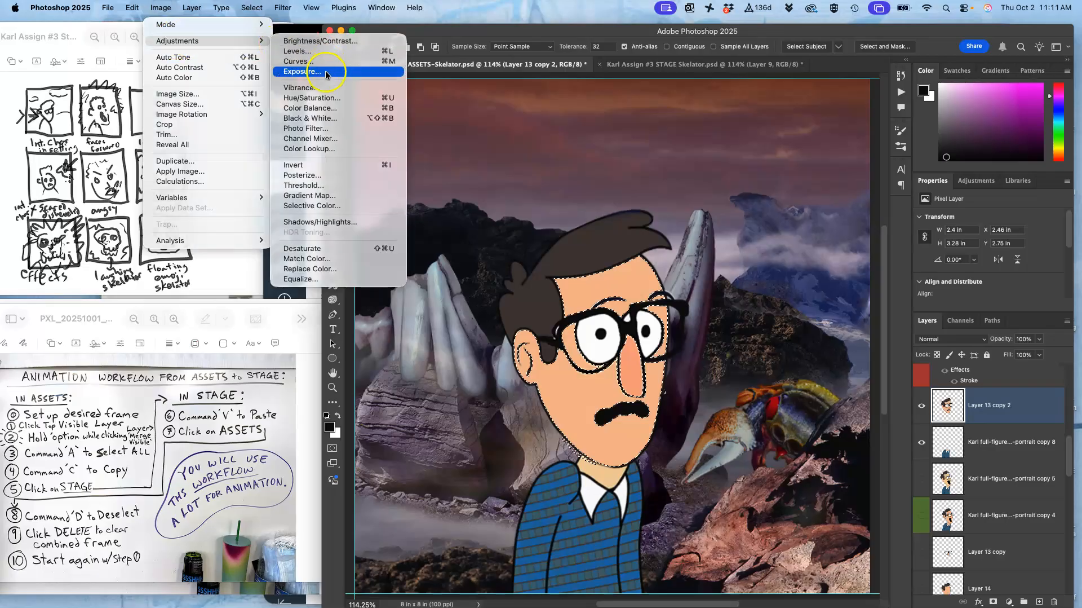
{"action": "left_click", "coordinate": [311, 98]}
{"action": "left_click_drag", "start_coordinate": [790, 244], "coordinate": [782, 244]}
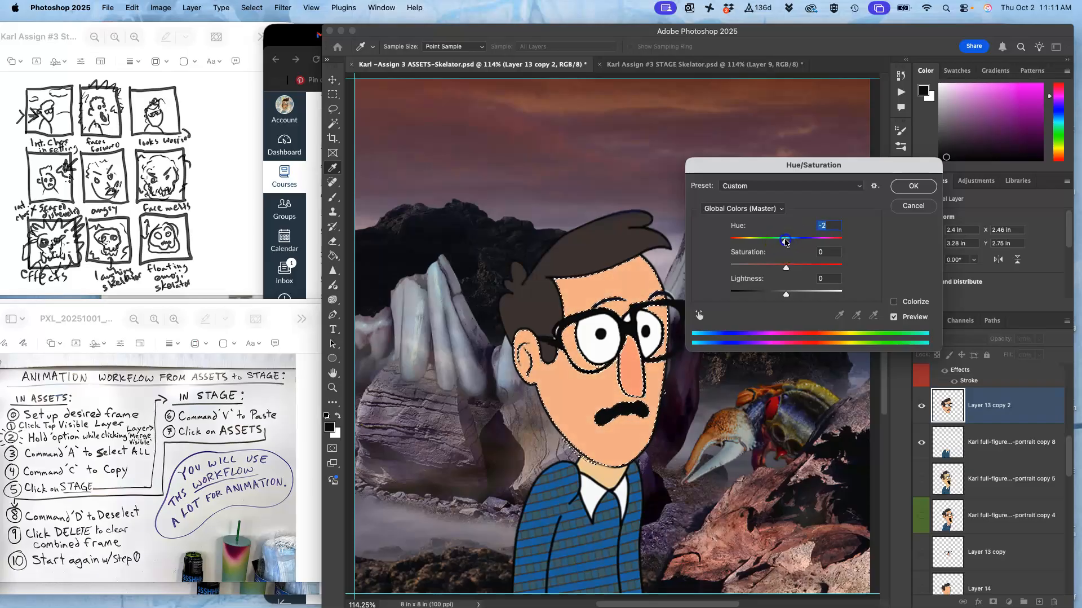
{"action": "left_click_drag", "start_coordinate": [782, 242], "coordinate": [797, 239]}
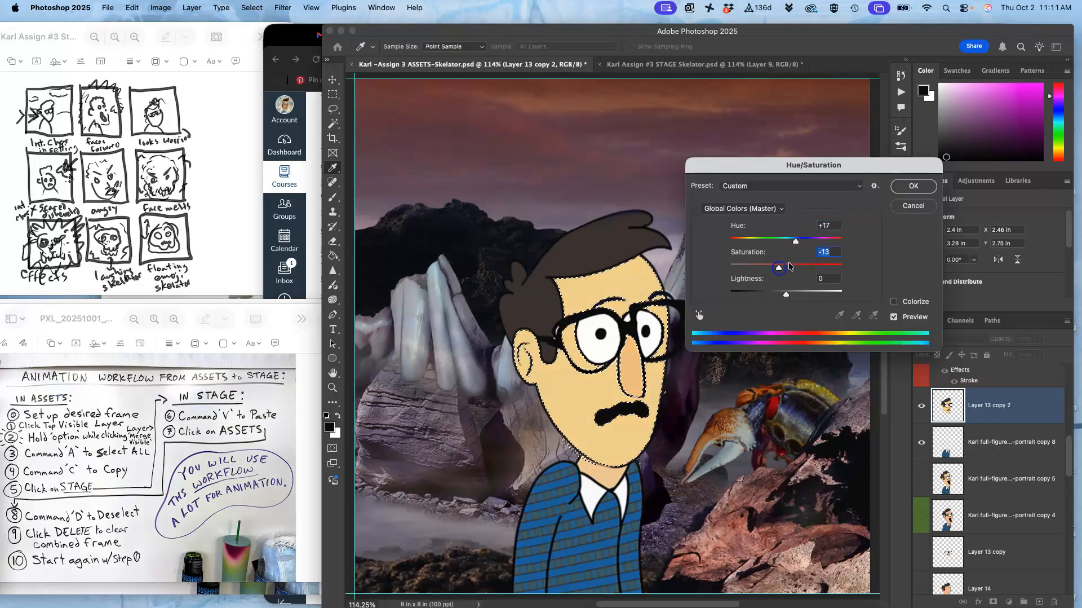
{"action": "left_click_drag", "start_coordinate": [787, 294], "coordinate": [790, 295]}
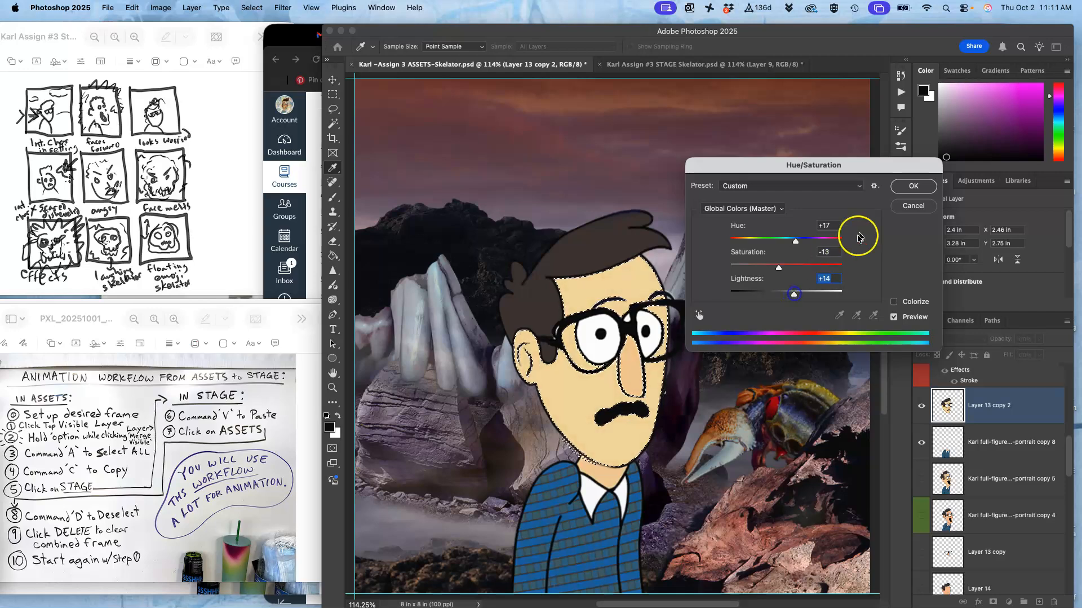
{"action": "left_click", "coordinate": [914, 186]}
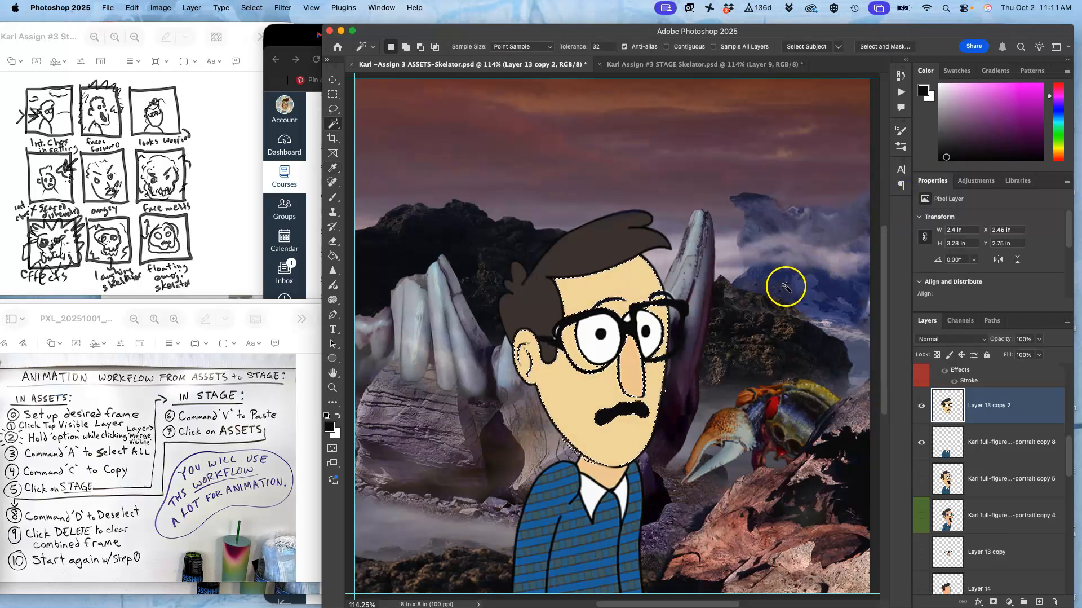
{"action": "key", "text": "super+d"}
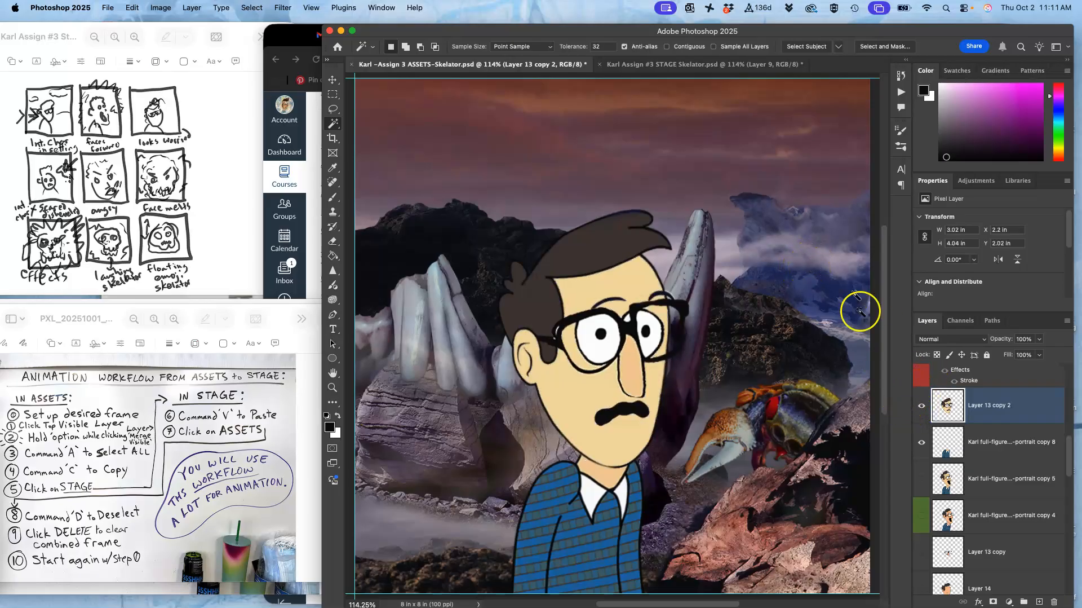
Compare the new frame with the STAGE document, and in ASSETS show crab pose Group 1 copy and hide Group 1 copy 4.
{"action": "left_click", "coordinate": [717, 64]}
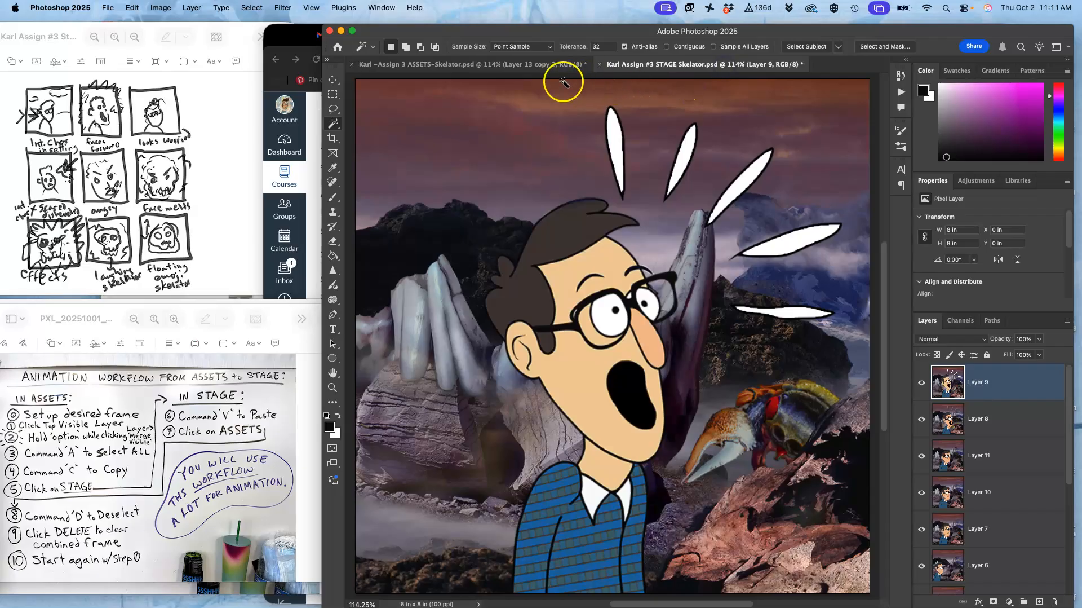
{"action": "left_click", "coordinate": [553, 63]}
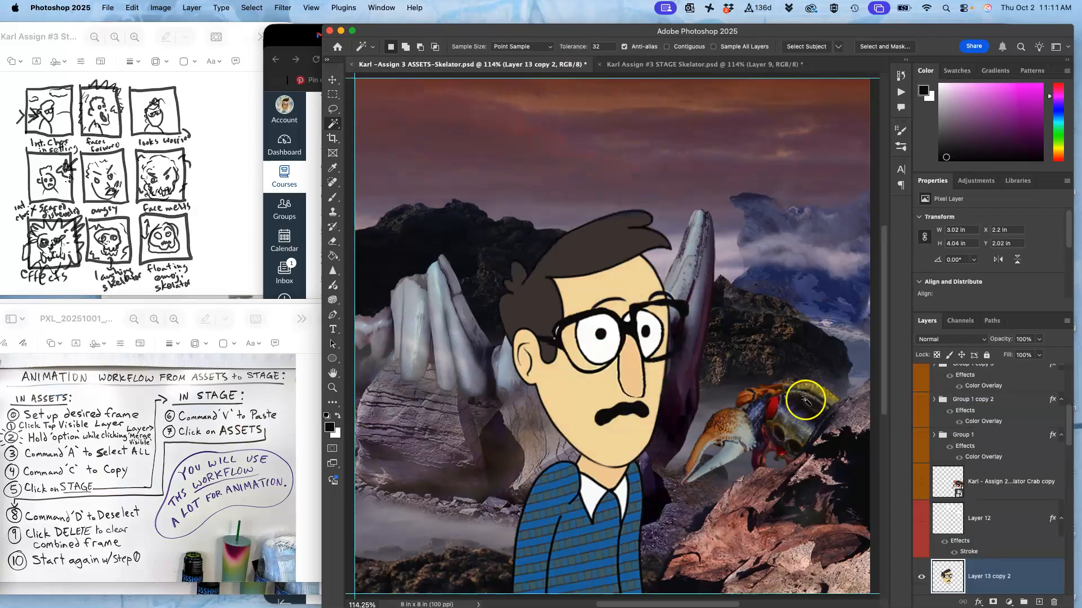
{"action": "left_click", "coordinate": [734, 65]}
{"action": "left_click", "coordinate": [541, 64]}
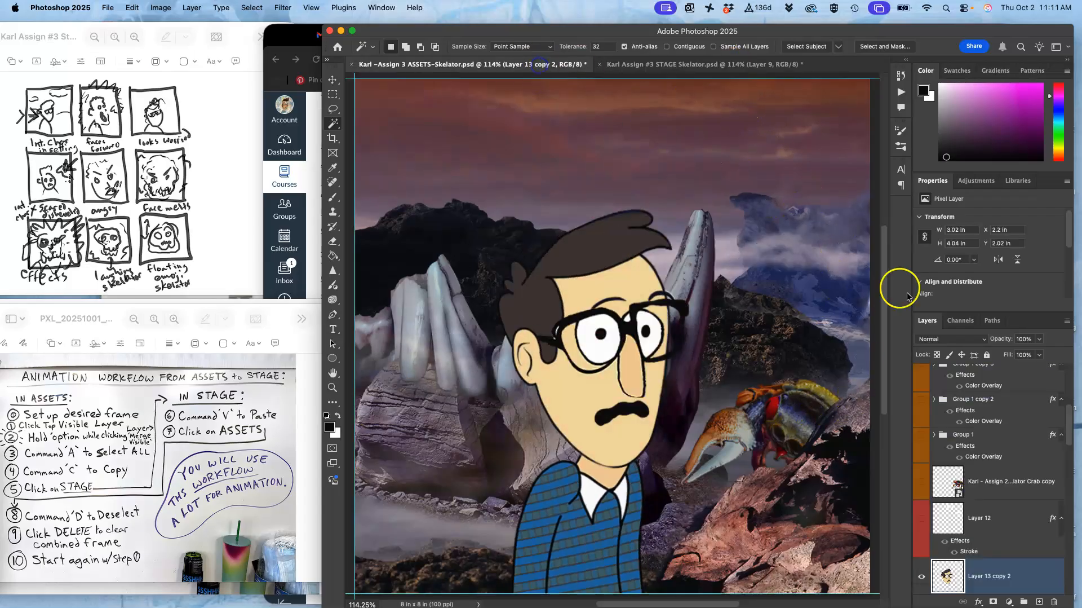
{"action": "left_click_drag", "start_coordinate": [1071, 431], "coordinate": [1070, 377]}
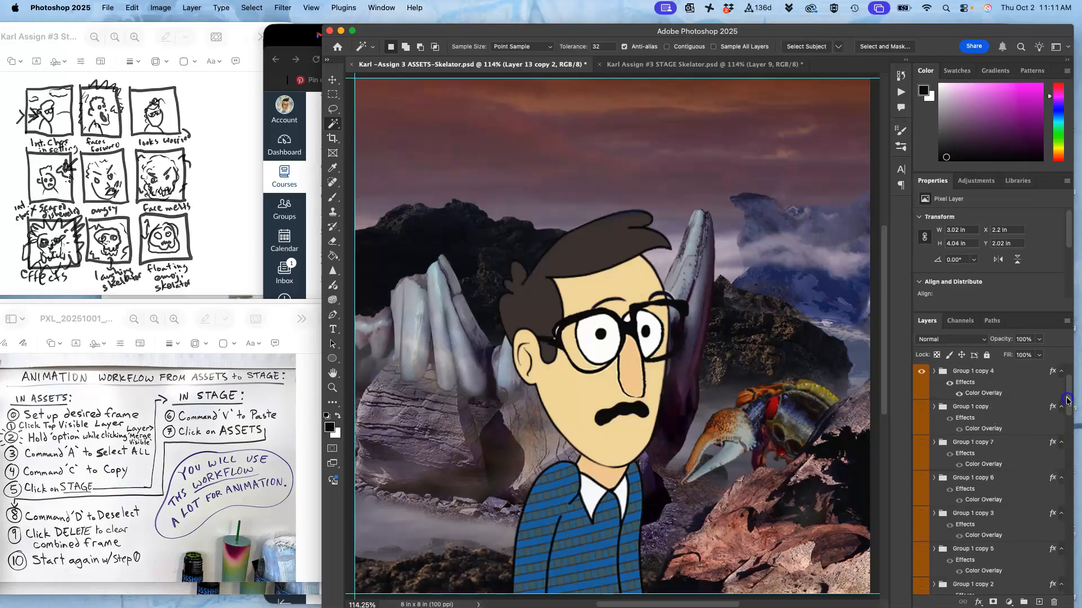
{"action": "left_click", "coordinate": [922, 446]}
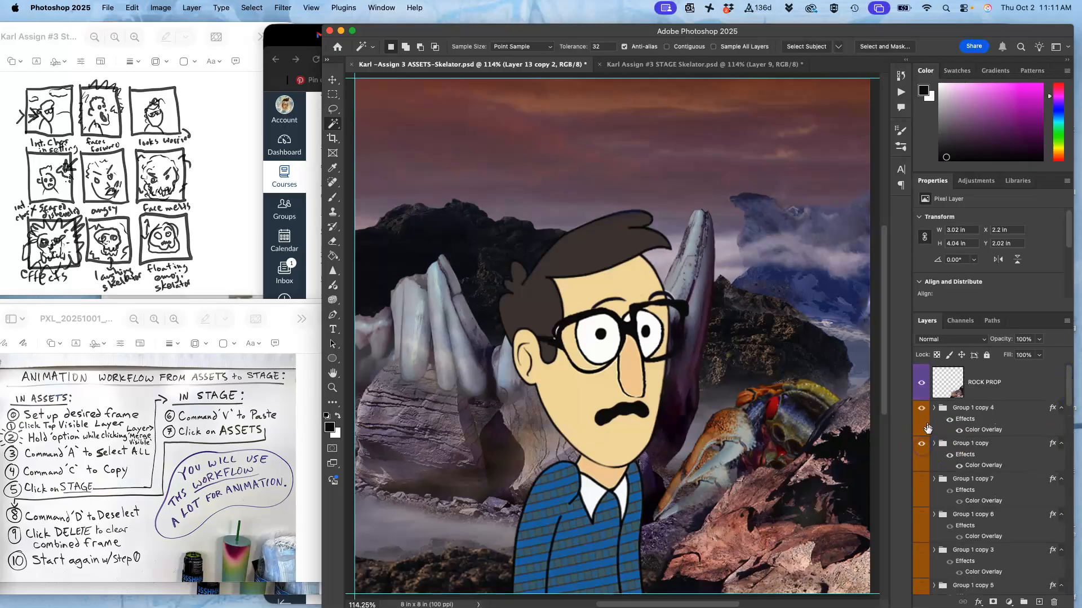
{"action": "left_click", "coordinate": [922, 408]}
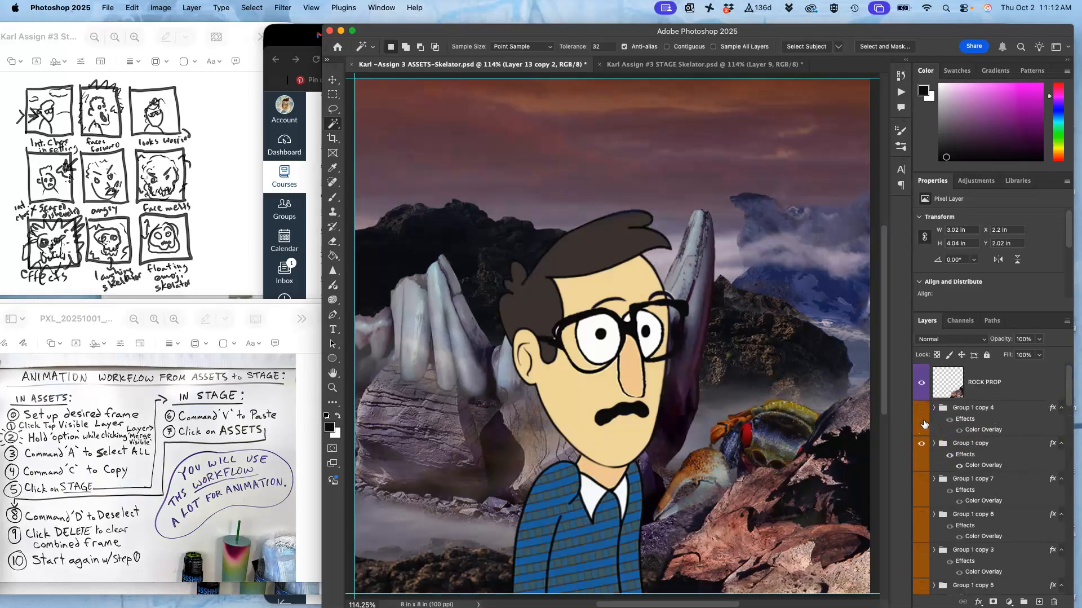
Check the STAGE frames by toggling Layers 9 and 8, and in ASSETS show crab pose Group 1 copy 7 and hide Group 1 copy.
{"action": "left_click", "coordinate": [652, 65]}
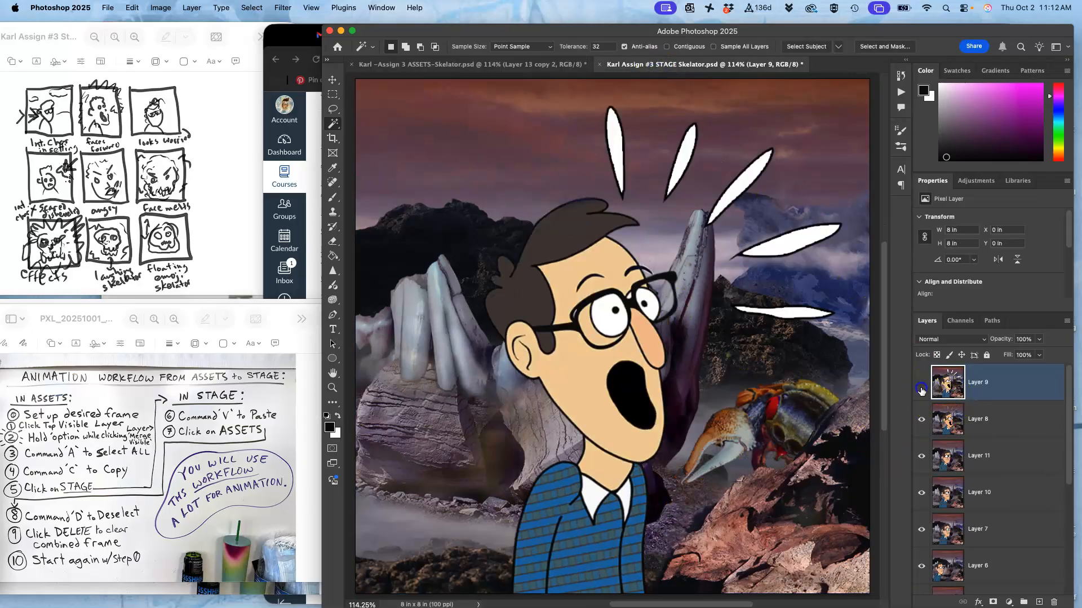
{"action": "left_click_drag", "start_coordinate": [922, 383], "coordinate": [925, 407]}
{"action": "left_click", "coordinate": [921, 419]}
{"action": "left_click", "coordinate": [572, 66]}
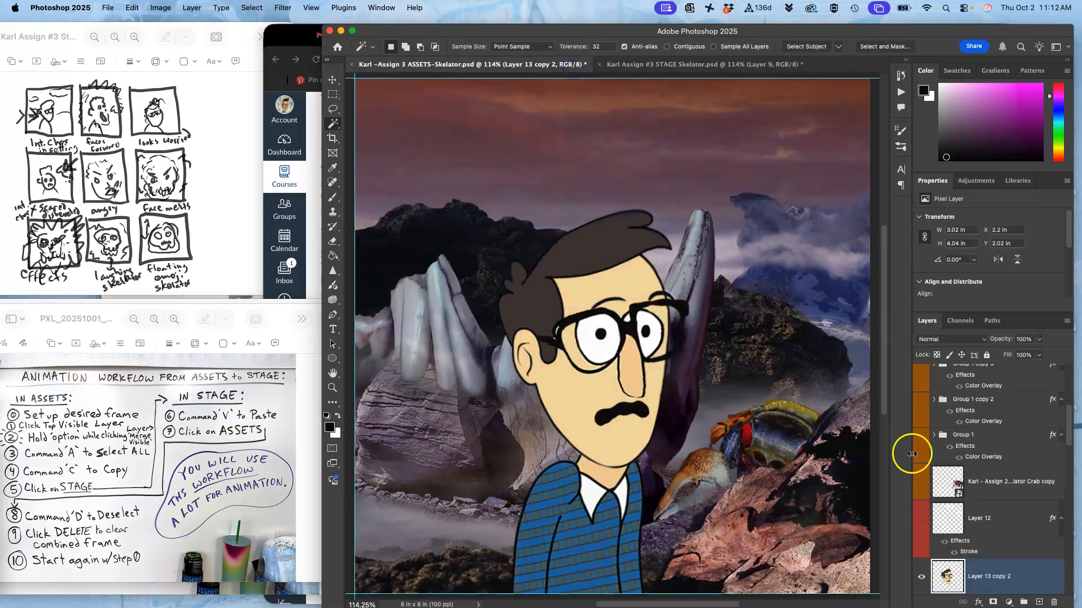
{"action": "left_click", "coordinate": [1073, 379]}
{"action": "left_click_drag", "start_coordinate": [1070, 418], "coordinate": [1071, 383]}
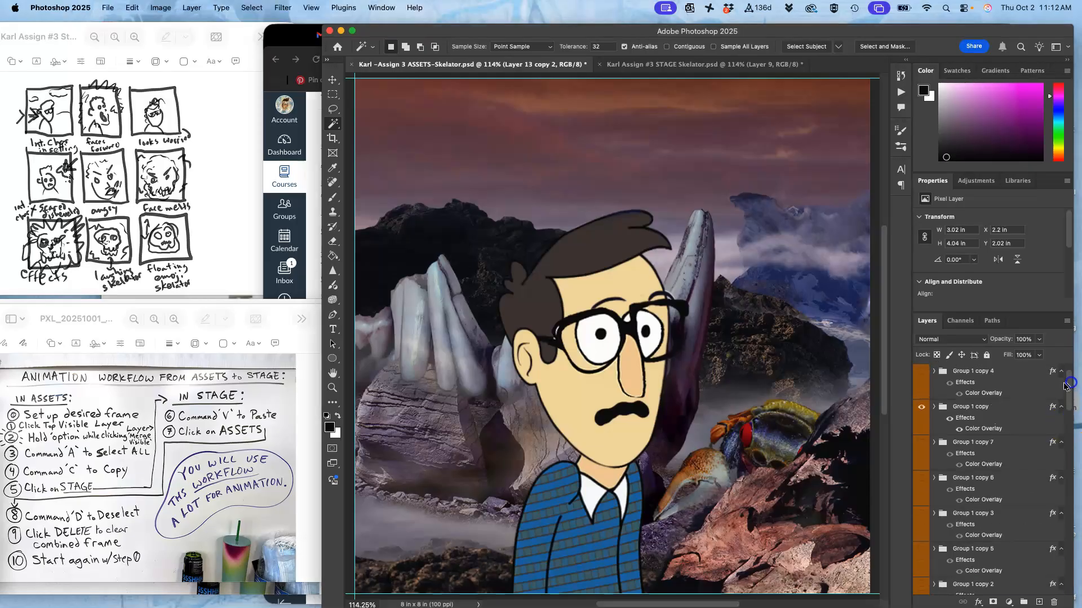
{"action": "left_click", "coordinate": [922, 442]}
{"action": "left_click", "coordinate": [922, 406]}
{"action": "left_click", "coordinate": [903, 543]}
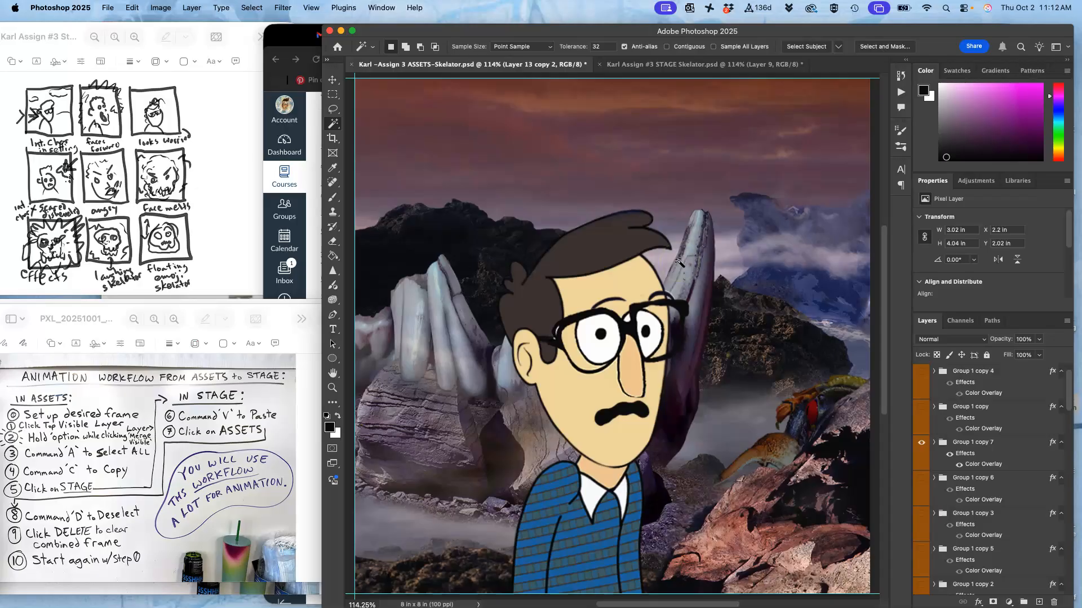
Switch to the Finder window and open the Exerciise #1 folder inside FA25-MORN-KARL.
{"action": "key", "text": "super+equal"}
{"action": "key", "text": "super+minus"}
{"action": "key", "text": "super+minus"}
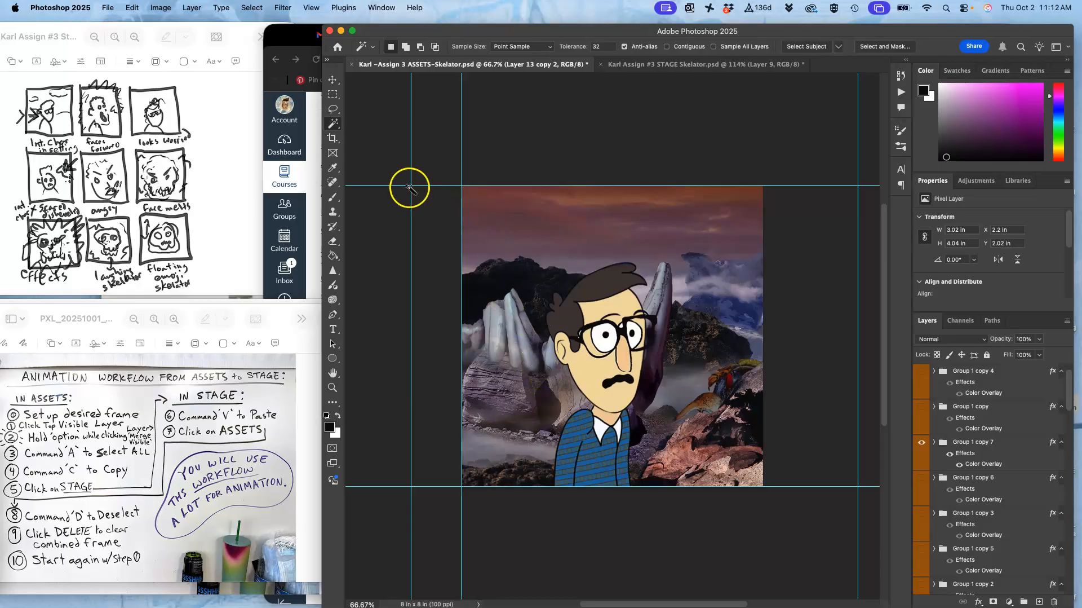
{"action": "key", "text": "ctrl+Up"}
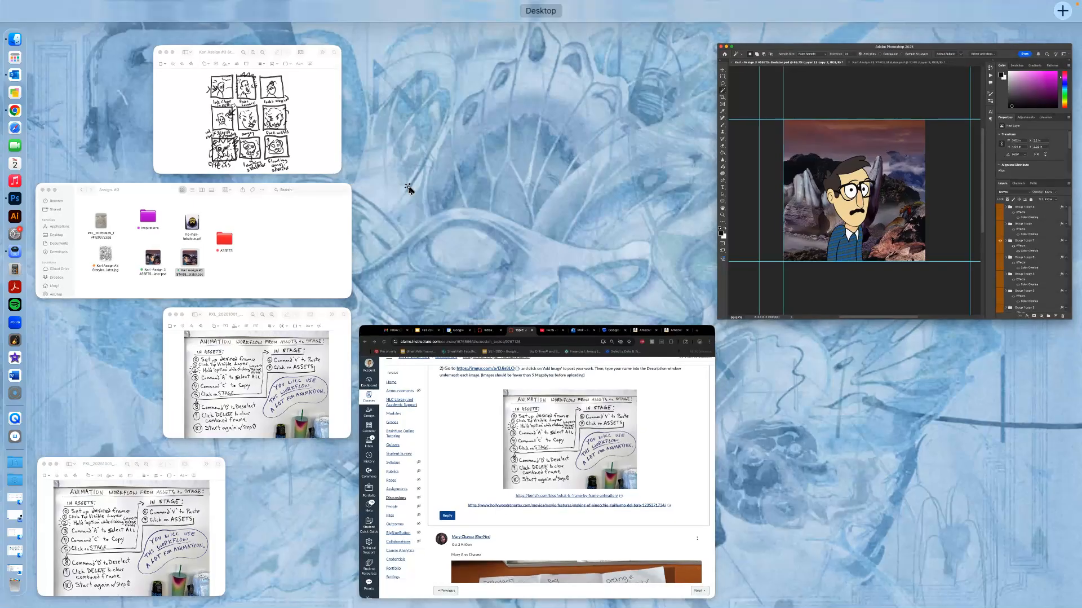
{"action": "left_click", "coordinate": [309, 259]}
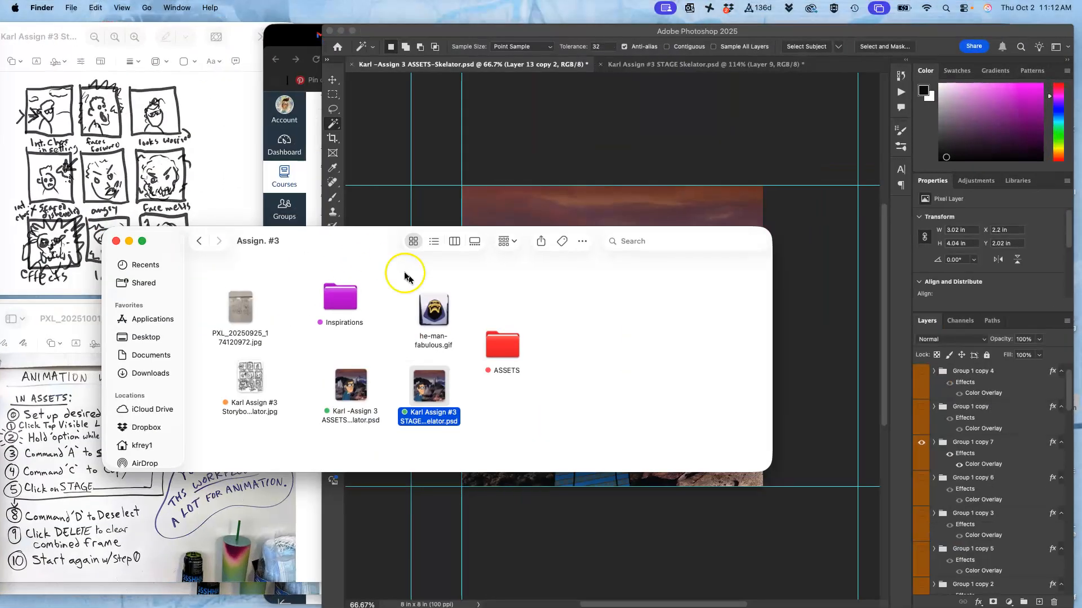
{"action": "left_click", "coordinate": [198, 241]}
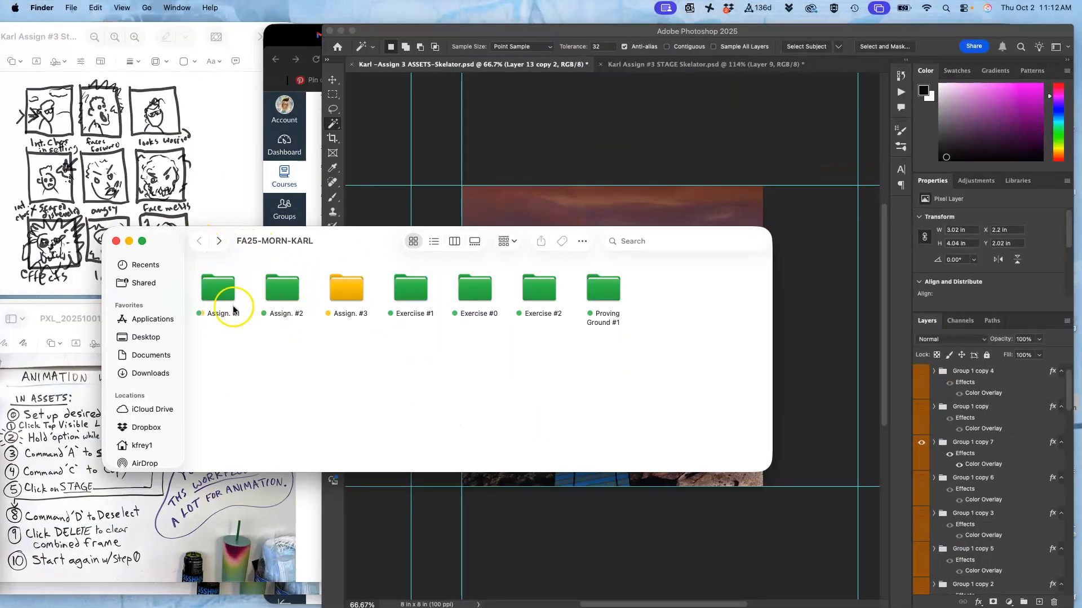
{"action": "double_click", "coordinate": [411, 289]}
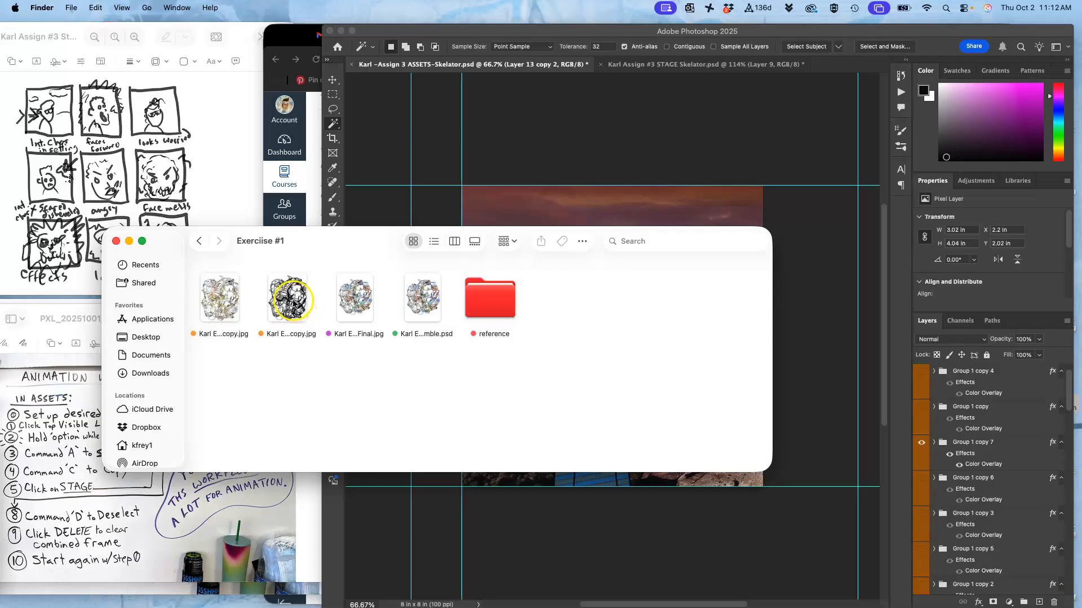
Place the black-and-white He-Man Jumble copy line art from the Exerciise #1 folder into the ASSETS document.
{"action": "left_click_drag", "start_coordinate": [293, 303], "coordinate": [519, 243]}
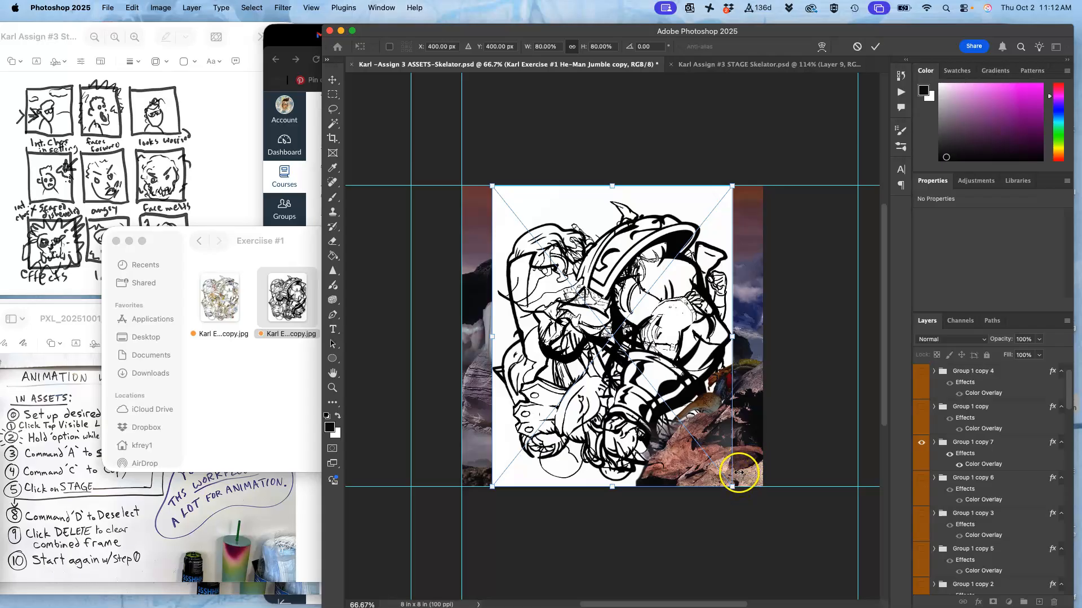
{"action": "key", "text": "Return"}
{"action": "key", "text": "w"}
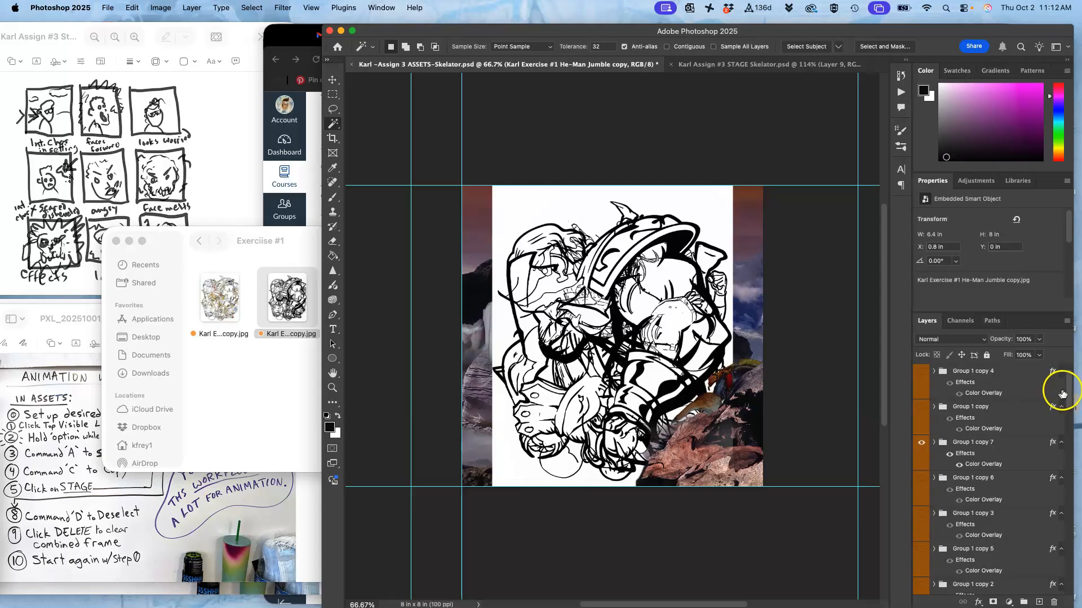
Duplicate the He-Man Jumble copy layer, hide the original as a backup, and rasterize the duplicate.
{"action": "left_click_drag", "start_coordinate": [1072, 367], "coordinate": [1070, 433]}
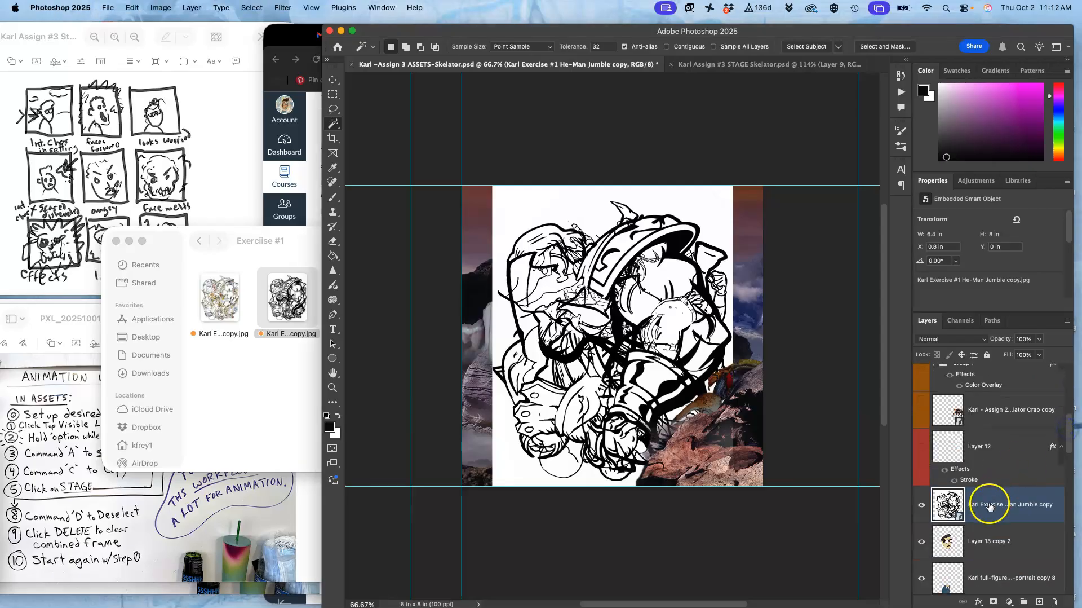
{"action": "key", "text": "cmd+j"}
{"action": "left_click", "coordinate": [923, 542]}
{"action": "left_click", "coordinate": [975, 510]}
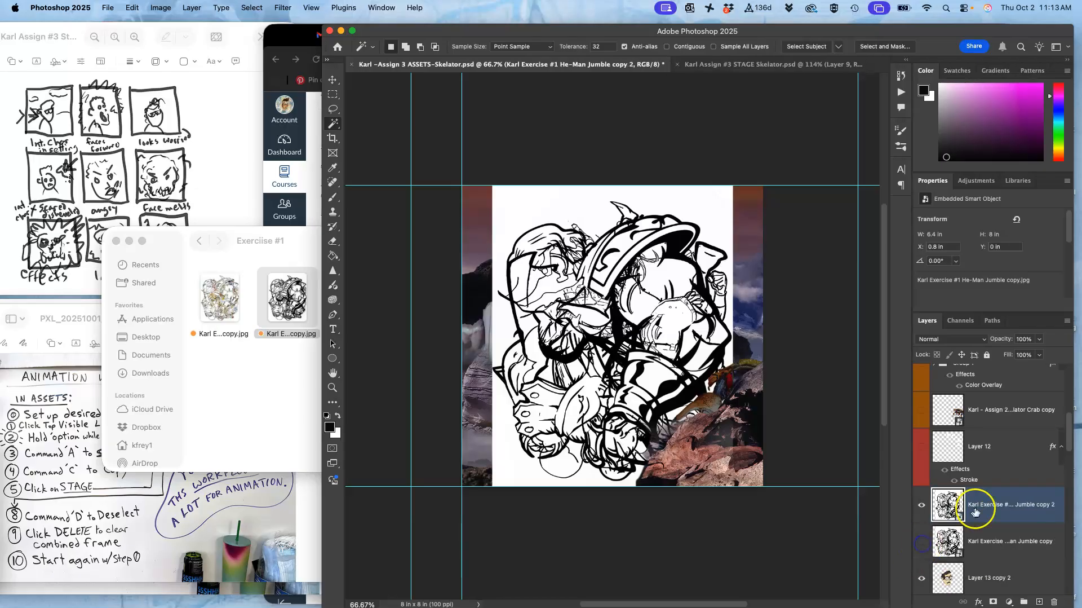
{"action": "right_click", "coordinate": [976, 509]}
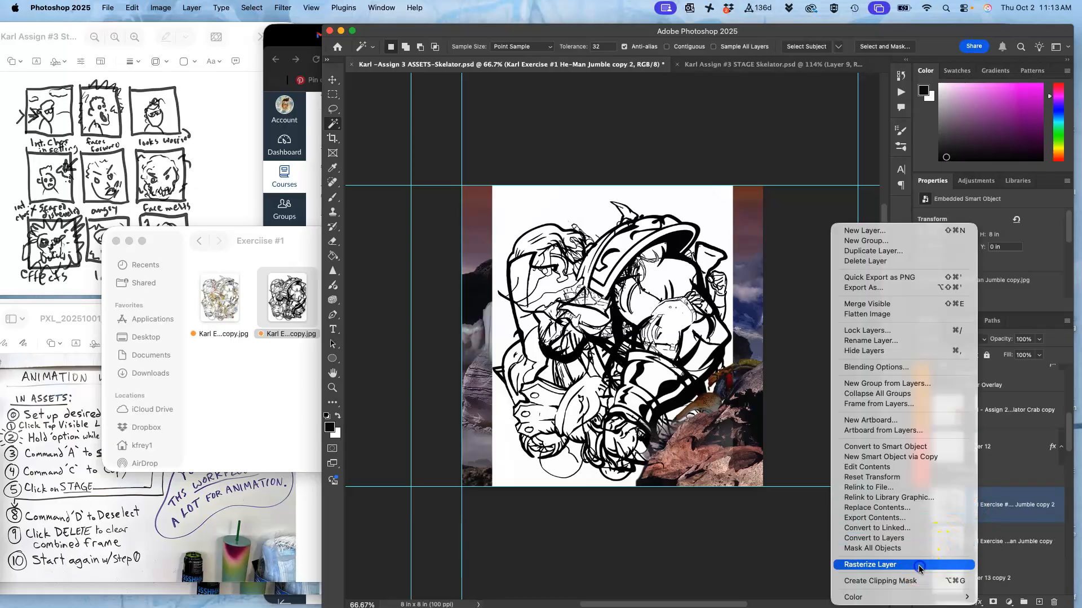
{"action": "left_click", "coordinate": [902, 564]}
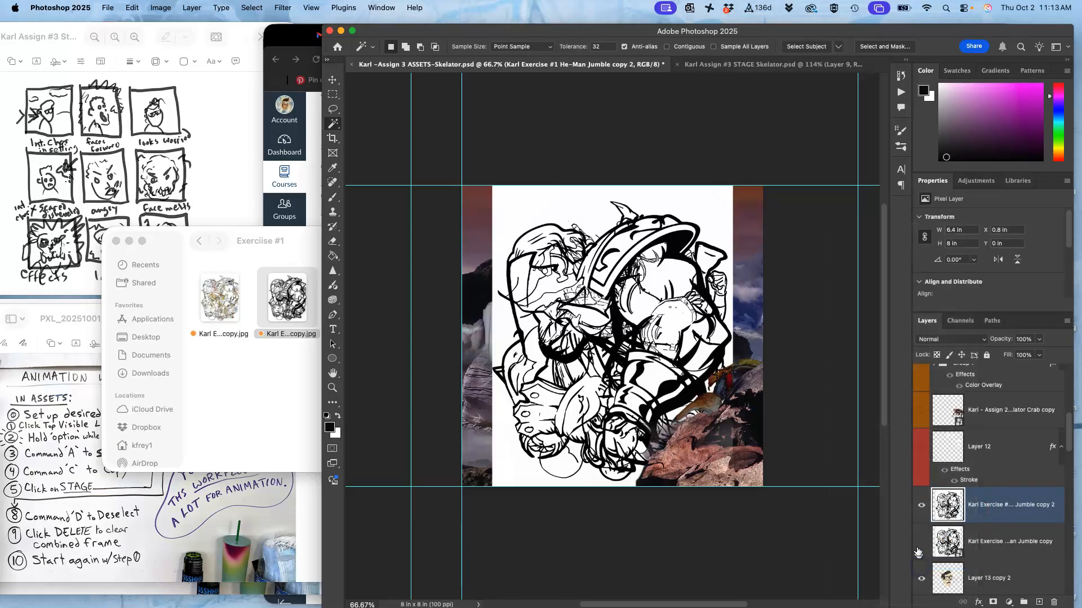
Set the blending mode of the rasterized He-Man Jumble copy 2 layer to Difference.
{"action": "left_click", "coordinate": [941, 340]}
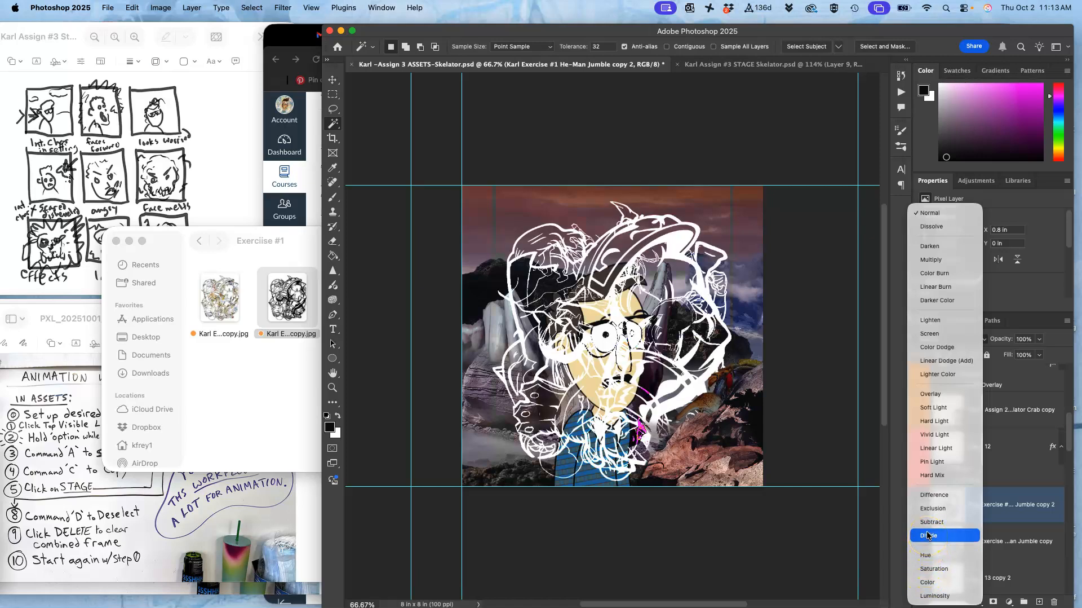
{"action": "left_click", "coordinate": [929, 494]}
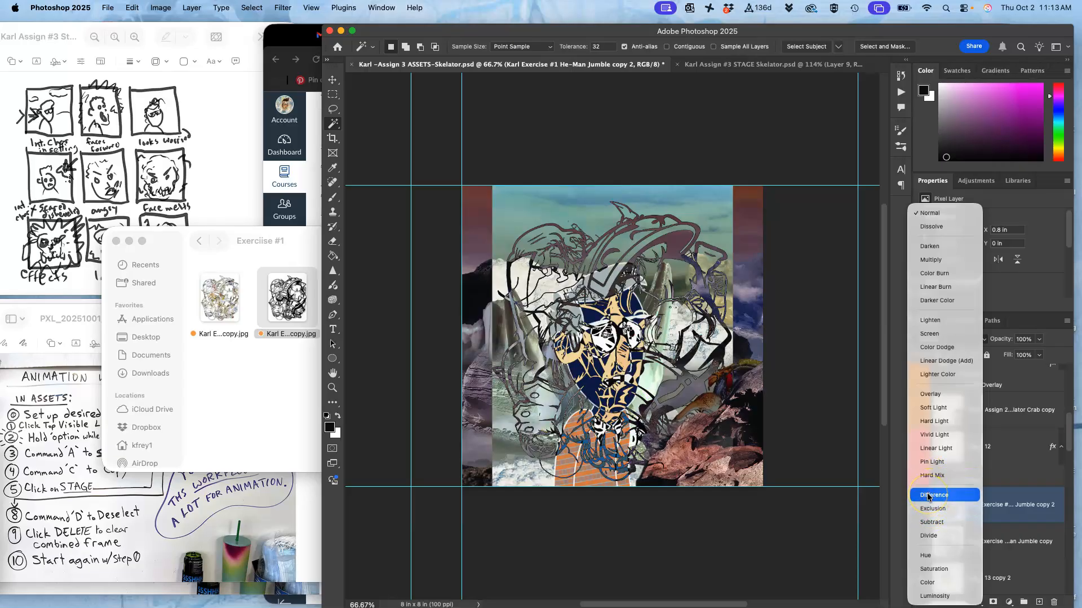
{"action": "left_click", "coordinate": [929, 496]}
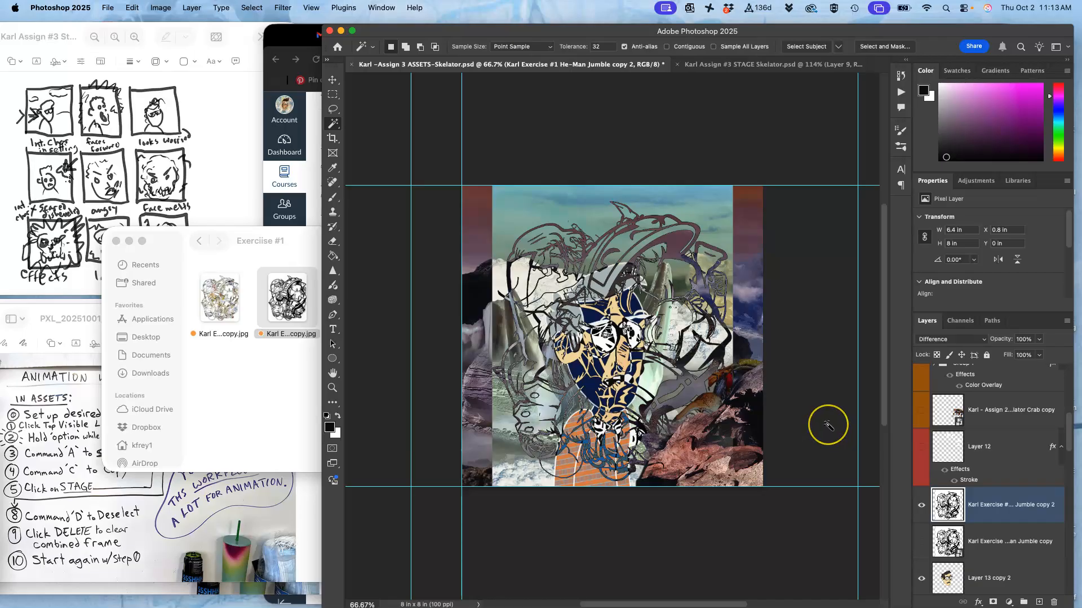
Stretch the He-Man Jumble copy 2 line art horizontally from its centre to the full 8 in canvas width, and apply the transform.
{"action": "key", "text": "super+t"}
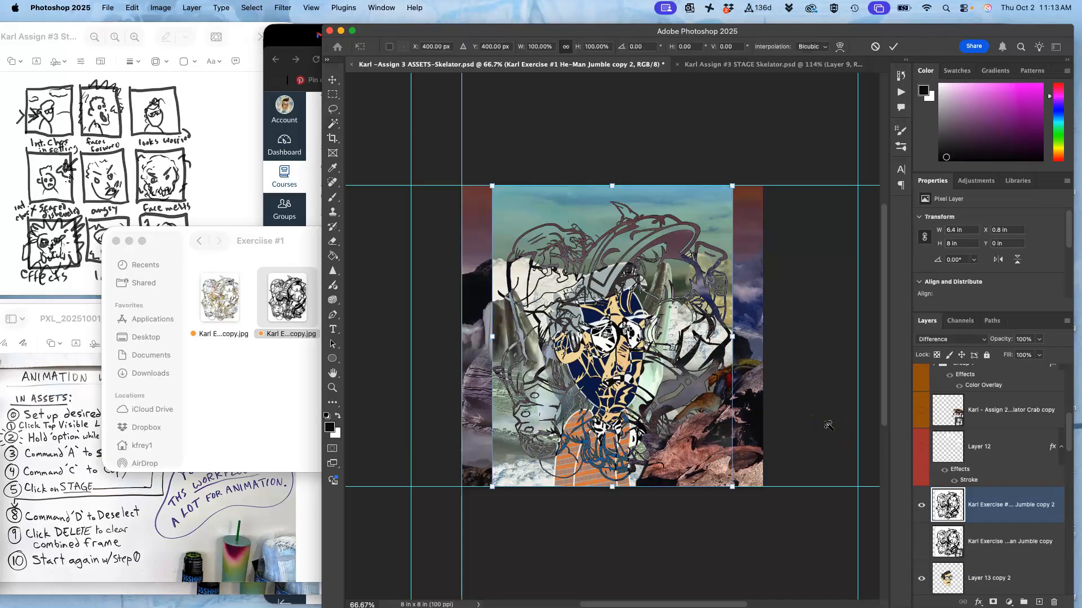
{"action": "left_click_drag", "start_coordinate": [735, 338], "coordinate": [766, 339]}
{"action": "key", "text": "Return"}
{"action": "key", "text": "w"}
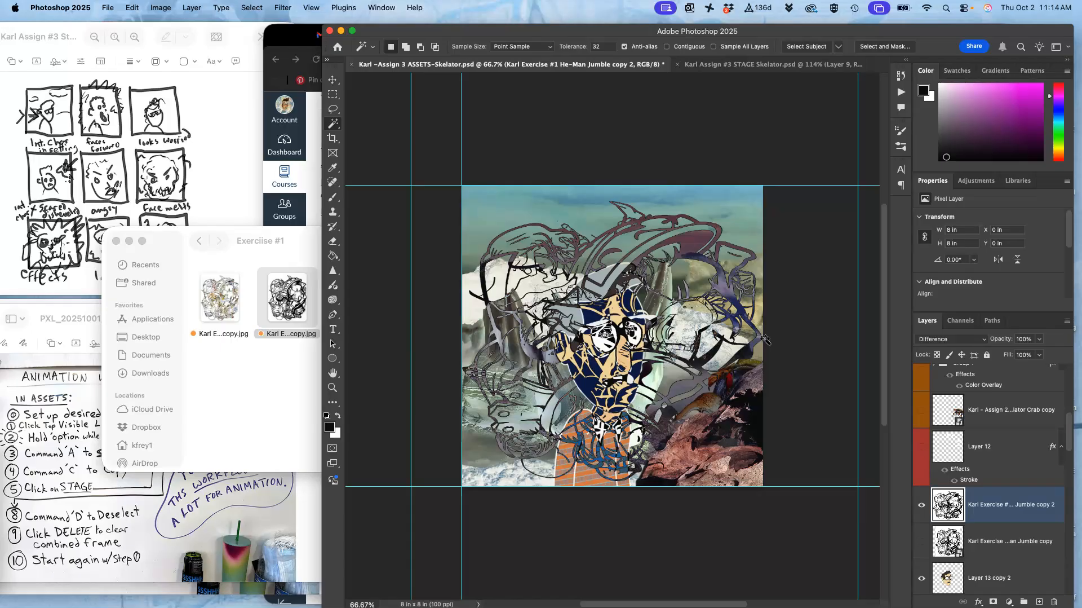
Move the He-Man Jumble copy 2 layer down the stack, behind the character, to directly above the Setting group.
{"action": "key", "text": "super+bracketleft"}
{"action": "key", "text": "super+bracketleft"}
{"action": "key", "text": "super+bracketleft"}
{"action": "key", "text": "super+bracketleft"}
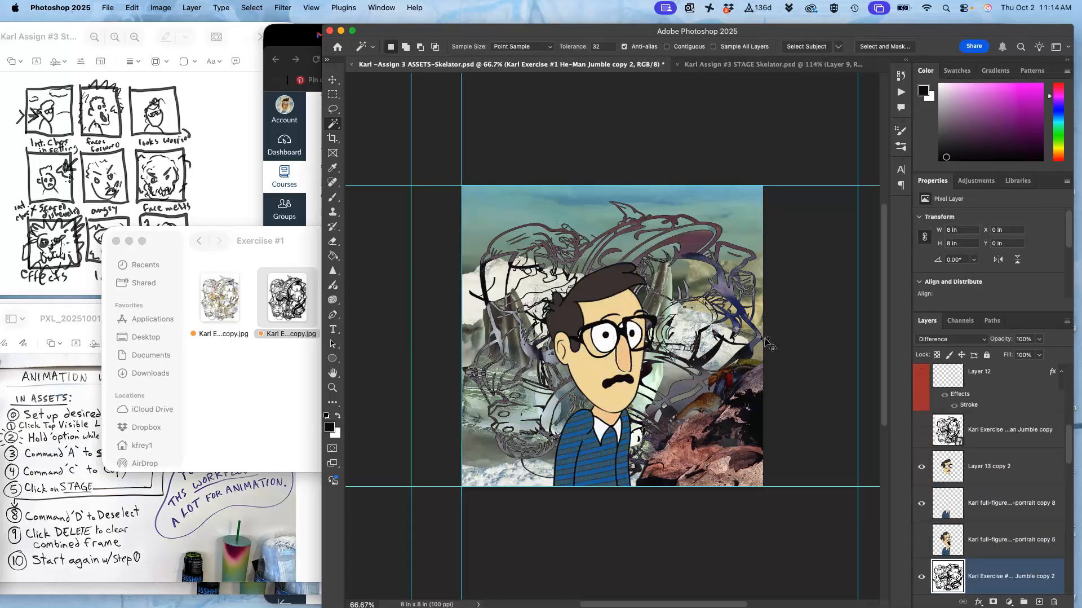
{"action": "key", "text": "super+bracketleft"}
{"action": "key", "text": "super+bracketleft"}
{"action": "key", "text": "super+bracketleft"}
{"action": "key", "text": "super+bracketleft"}
{"action": "key", "text": "super+bracketleft"}
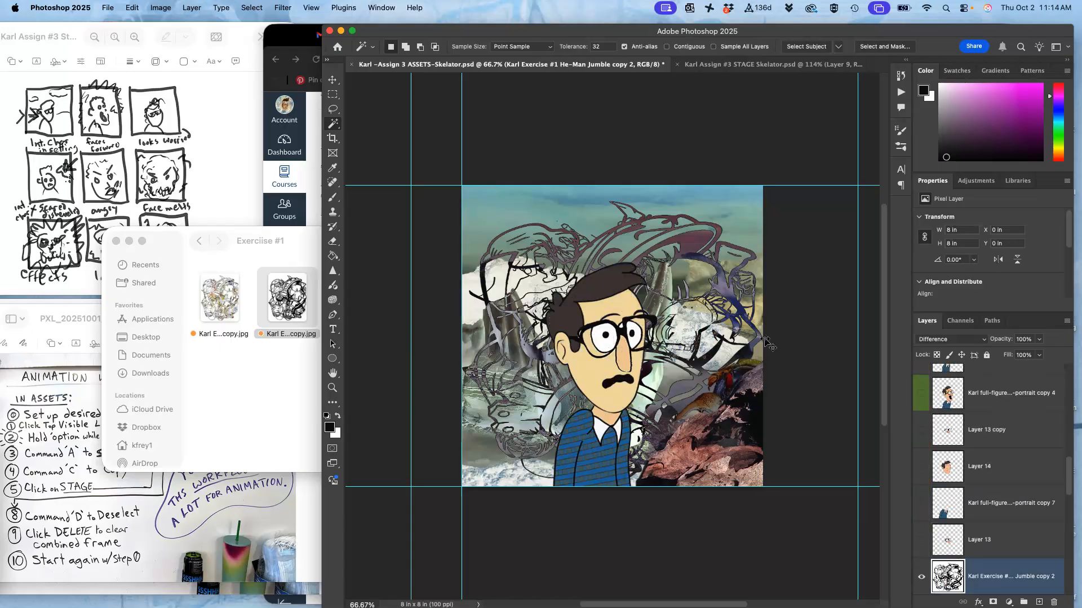
{"action": "key", "text": "super+bracketleft"}
{"action": "key", "text": "super+bracketleft"}
{"action": "key", "text": "super+bracketleft"}
{"action": "key", "text": "super+bracketleft"}
{"action": "key", "text": "super+bracketleft"}
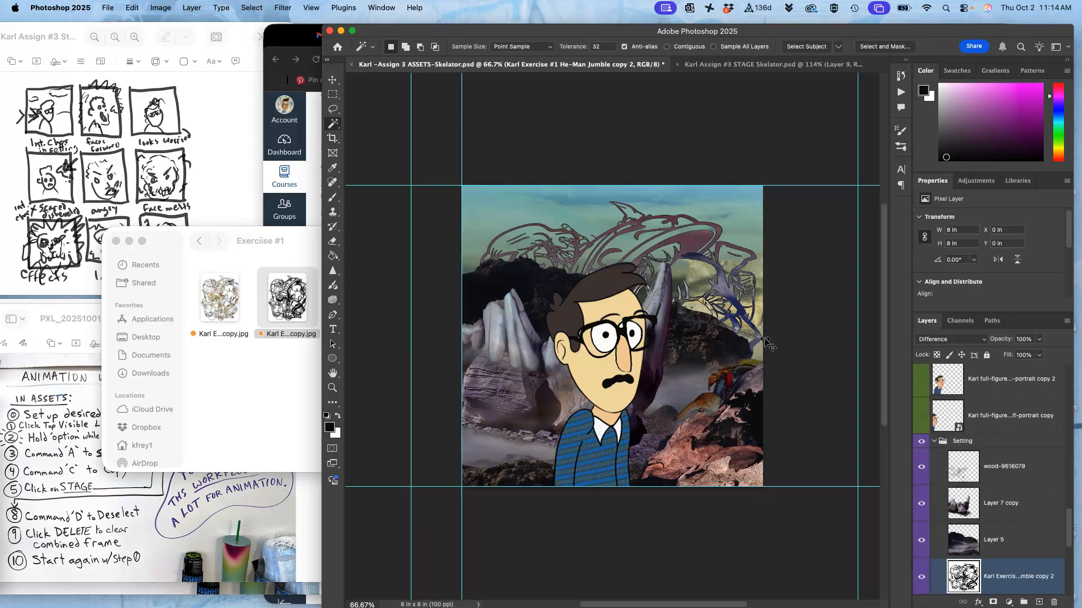
{"action": "key", "text": "super+bracketright"}
{"action": "key", "text": "super+bracketright"}
{"action": "key", "text": "super+bracketright"}
{"action": "key", "text": "super+bracketright"}
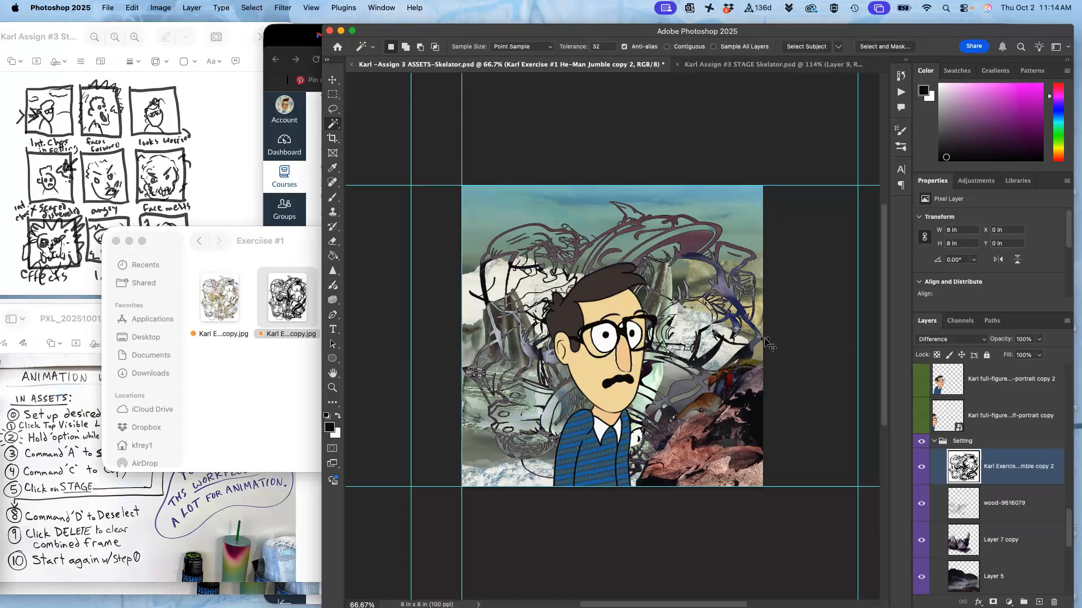
{"action": "key", "text": "super+bracketright"}
{"action": "key", "text": "super+bracketright"}
{"action": "key", "text": "super+bracketleft"}
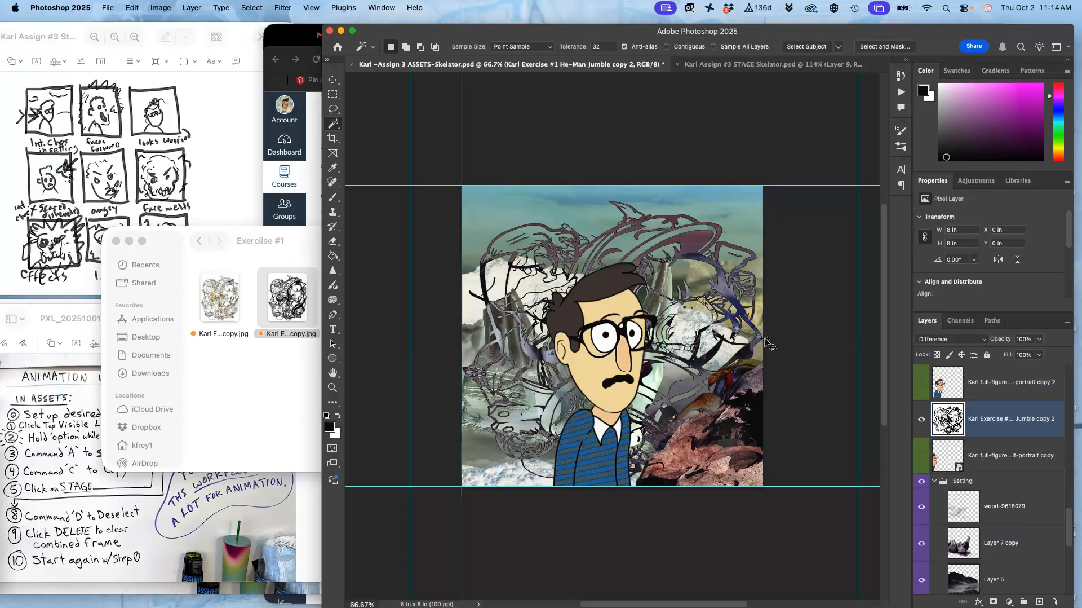
{"action": "key", "text": "super+bracketleft"}
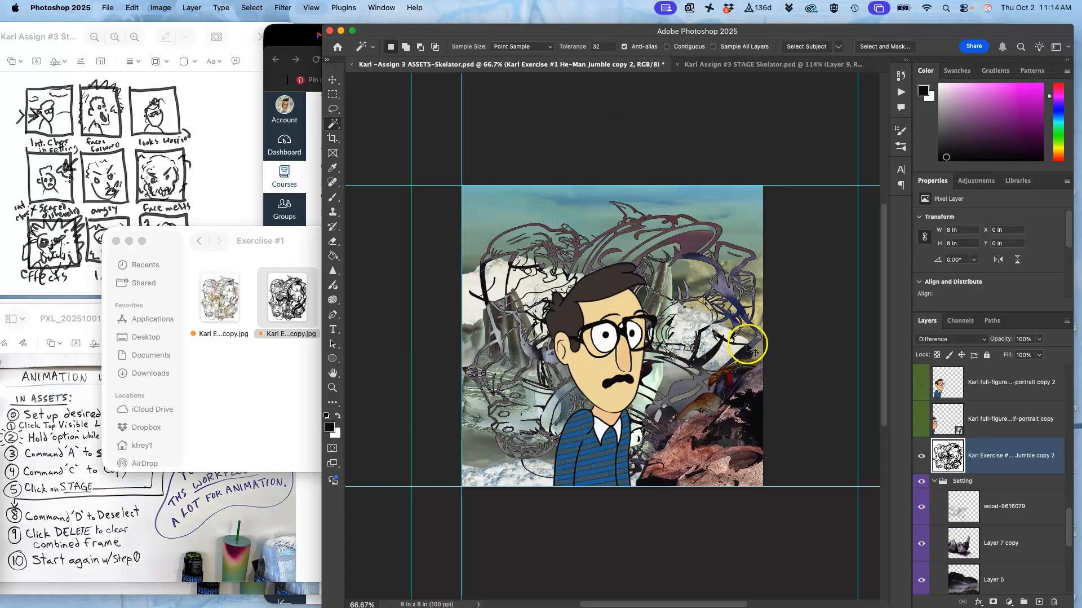
{"action": "key", "text": "super+equal"}
{"action": "key", "text": "super+equal"}
{"action": "left_click_drag", "start_coordinate": [731, 370], "coordinate": [586, 277]}
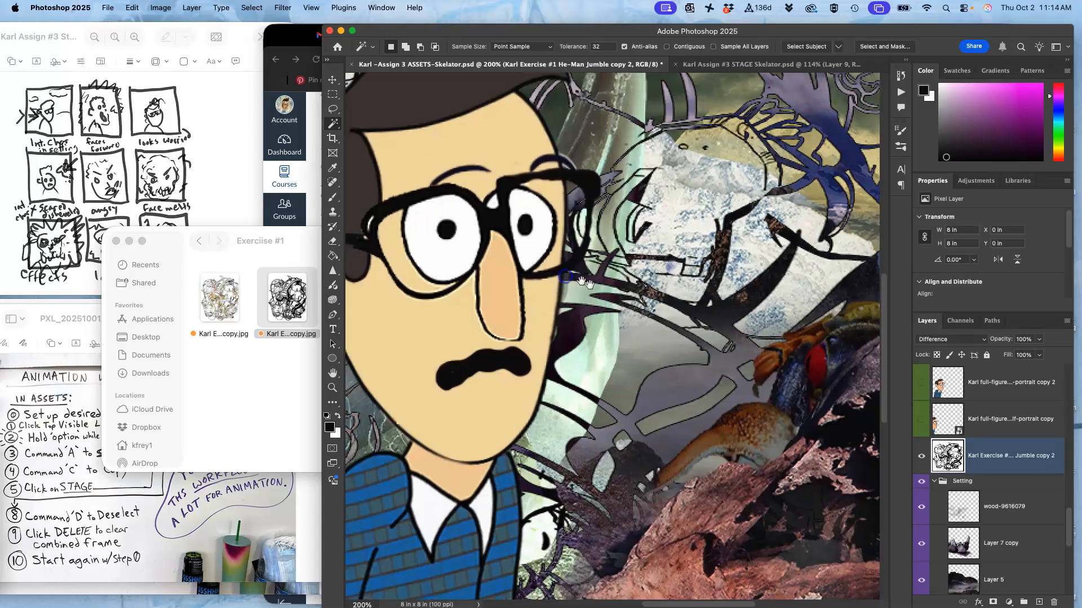
{"action": "key", "text": "super+minus"}
{"action": "key", "text": "super+minus"}
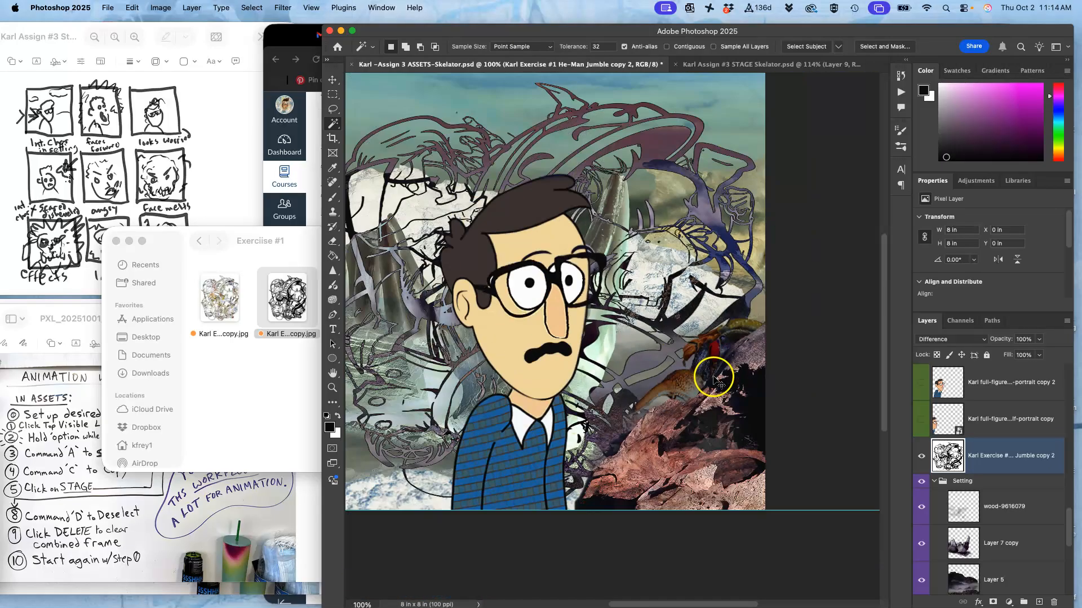
{"action": "left_click_drag", "start_coordinate": [749, 381], "coordinate": [776, 391]}
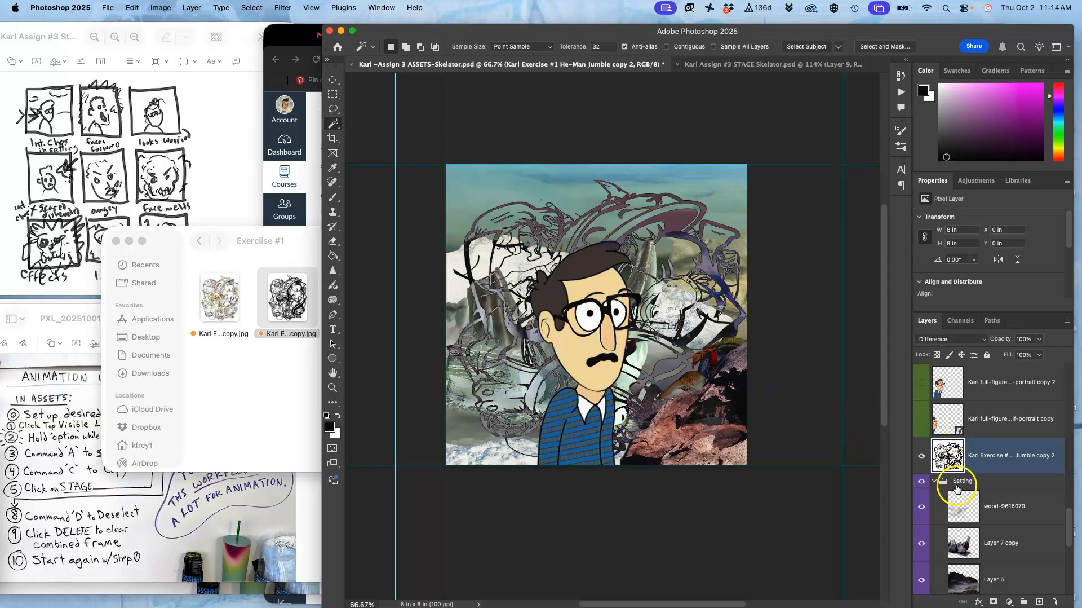
Compare the frame with and without the He-Man Jumble copy 2 line art, review its opacity and blending options, and check the latest STAGE frame.
{"action": "left_click", "coordinate": [923, 456]}
{"action": "left_click", "coordinate": [923, 457]}
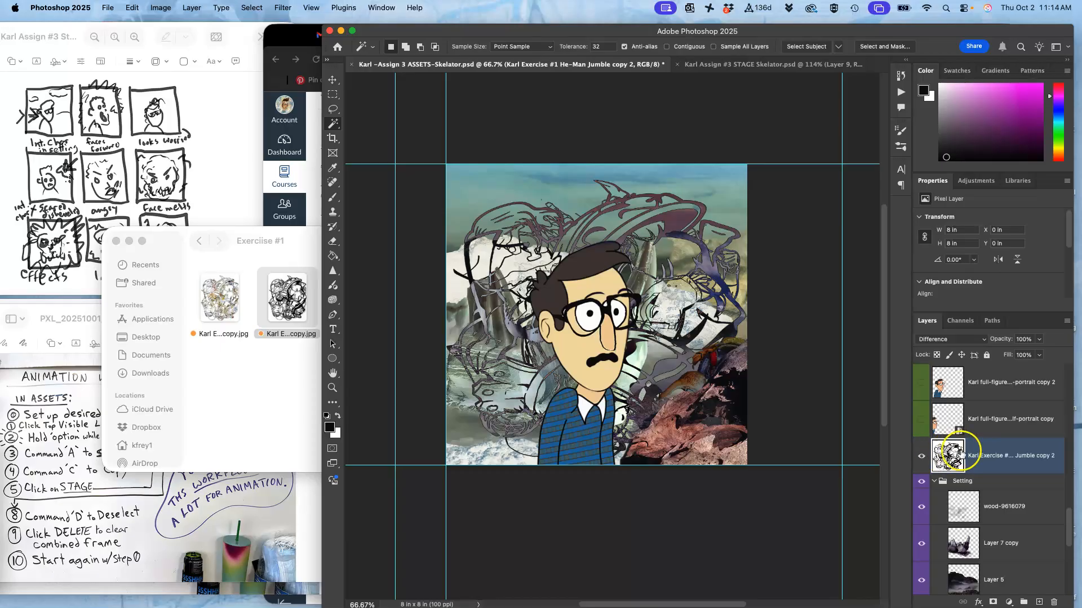
{"action": "left_click", "coordinate": [1038, 338]}
{"action": "mouse_move", "coordinate": [1039, 353]}
{"action": "left_mouse_down"}
{"action": "mouse_move", "coordinate": [1015, 353]}
{"action": "mouse_move", "coordinate": [1044, 352]}
{"action": "left_mouse_up"}
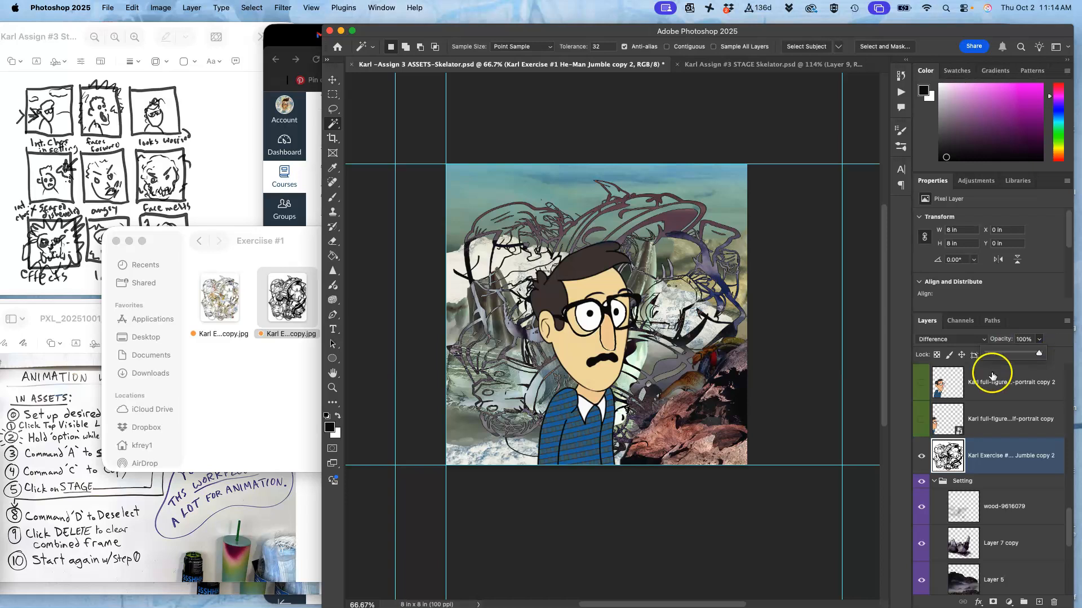
{"action": "left_click", "coordinate": [950, 340]}
{"action": "left_click", "coordinate": [951, 340]}
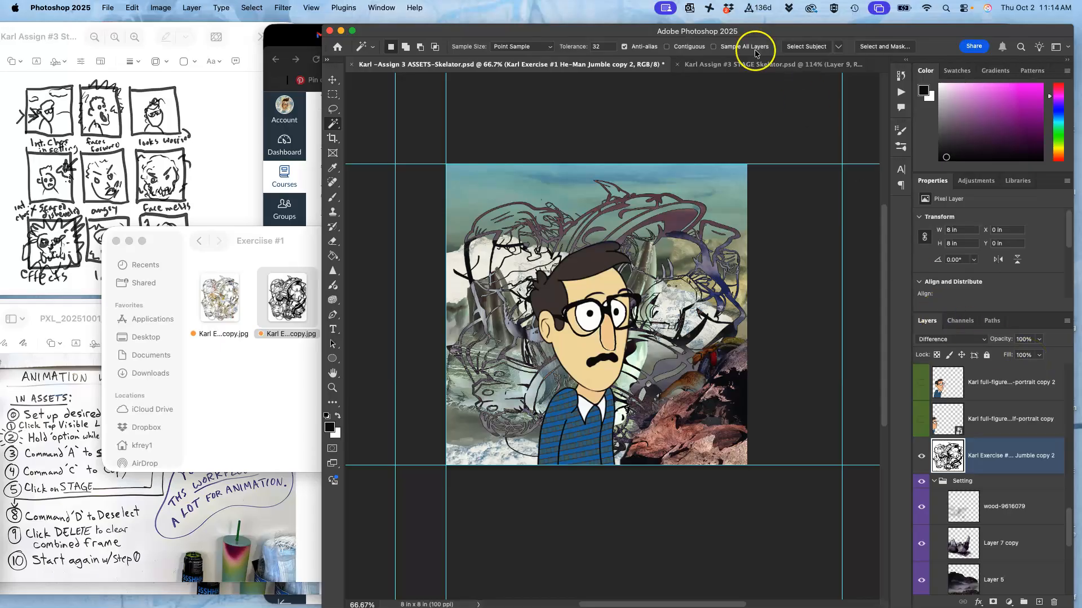
{"action": "key", "text": "super+0"}
{"action": "left_click", "coordinate": [716, 65]}
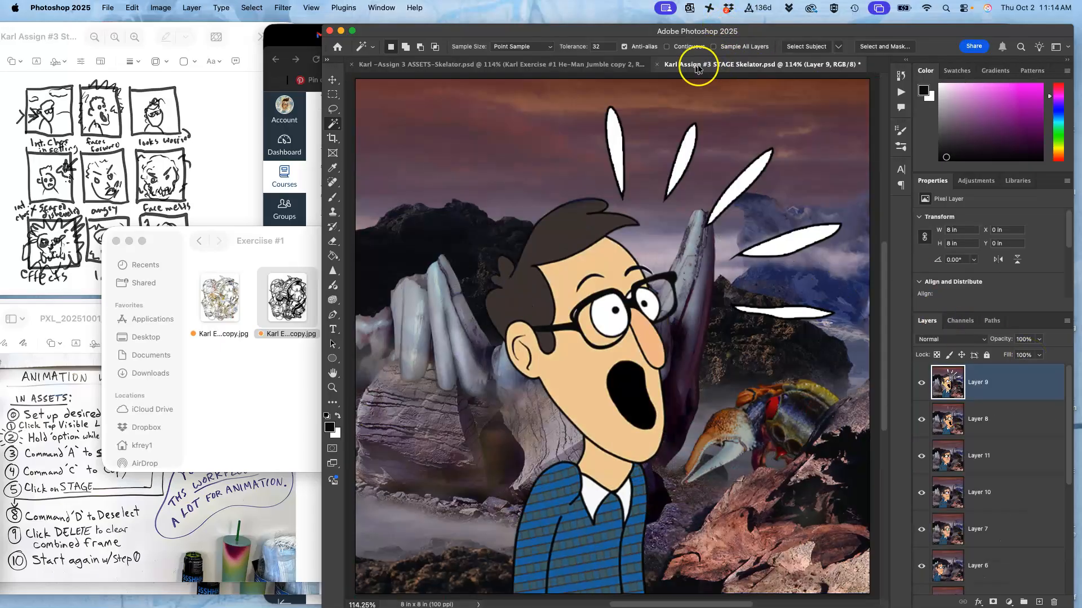
{"action": "left_click", "coordinate": [608, 66]}
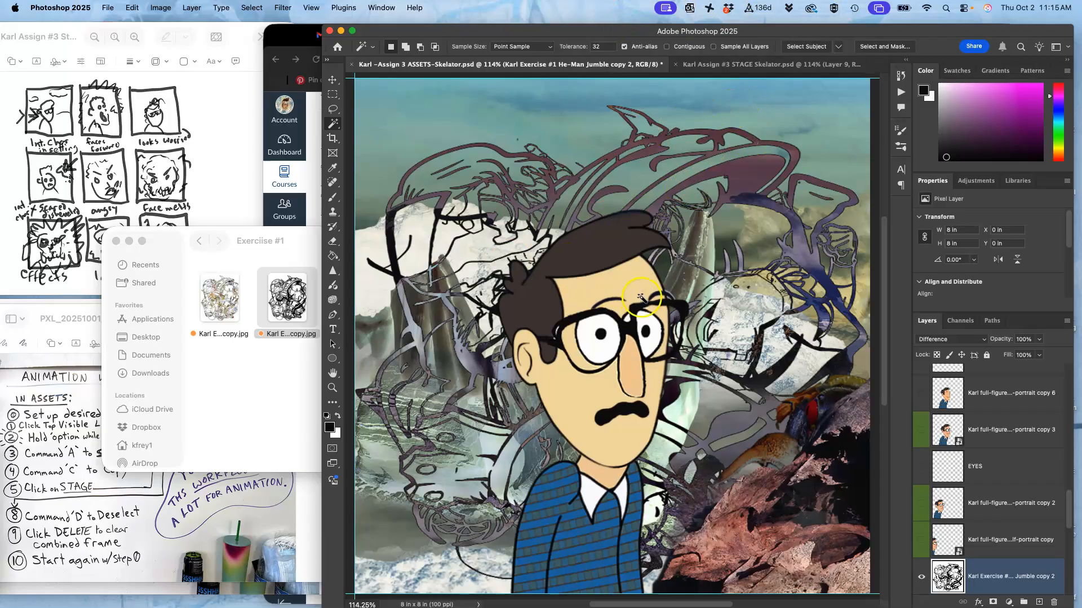
Merge a copy of all visible artwork in ASSETS into a new layer above ROCK PROP, keeping the original layers intact.
{"action": "scroll", "coordinate": [974, 447], "scroll_direction": "up", "scroll_amount": 10}
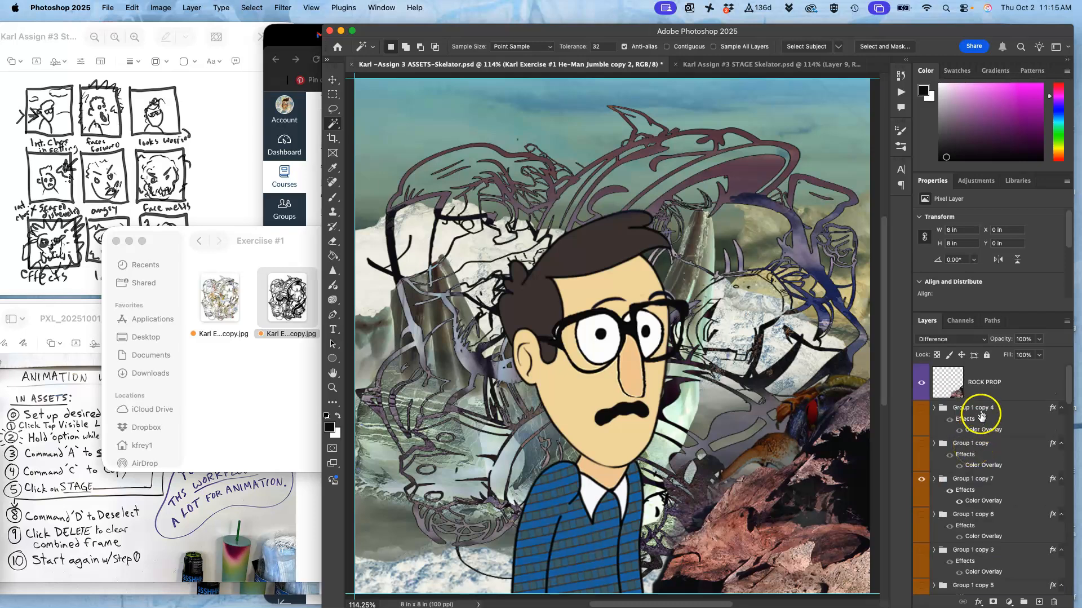
{"action": "left_click", "coordinate": [982, 394]}
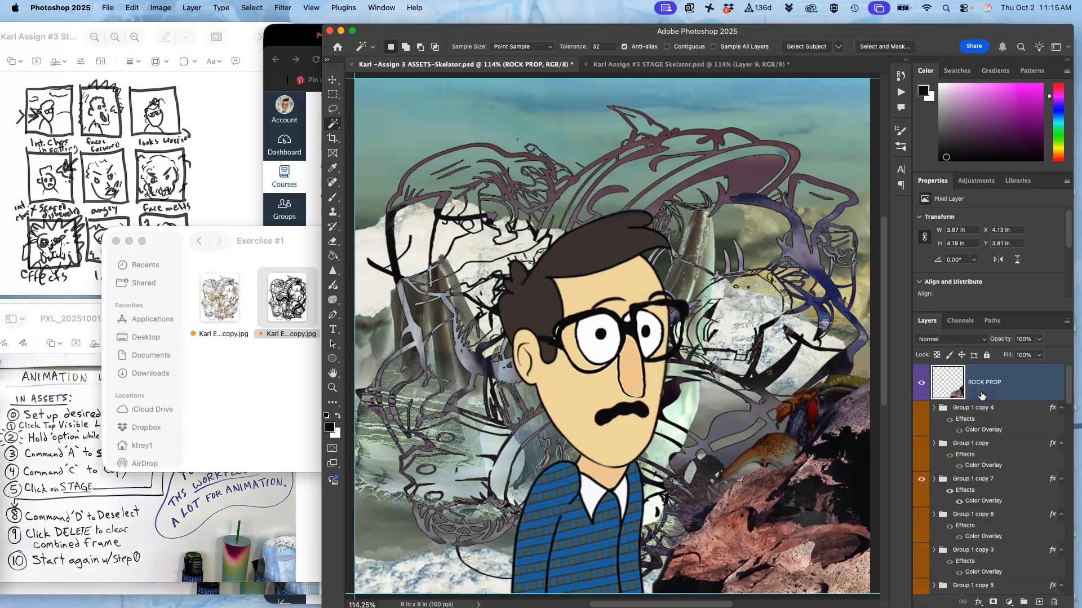
{"action": "left_click", "coordinate": [191, 8]}
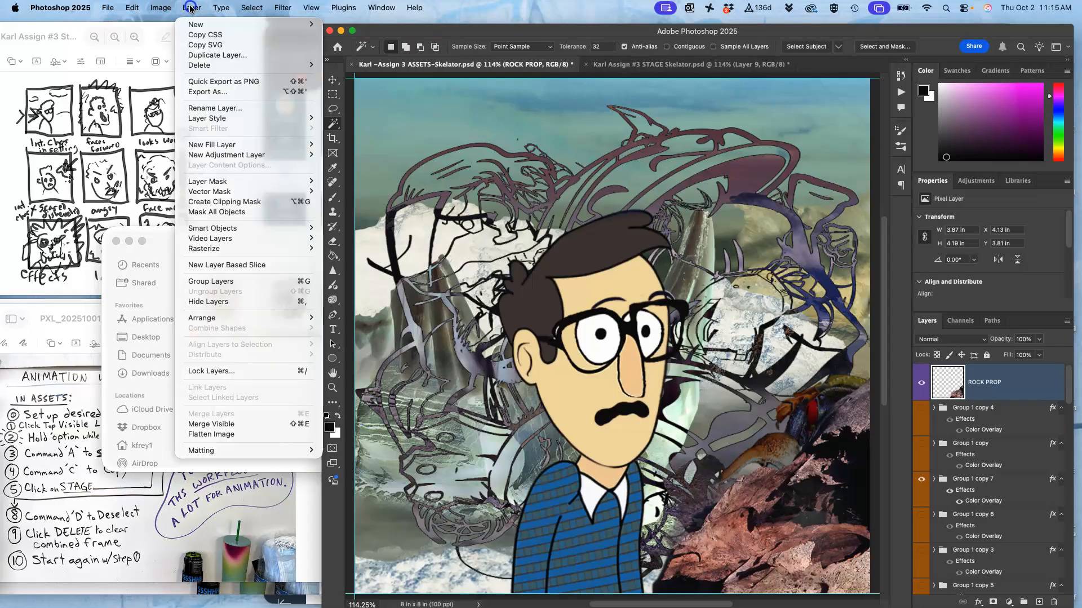
{"action": "left_click", "coordinate": [229, 422], "text": "alt"}
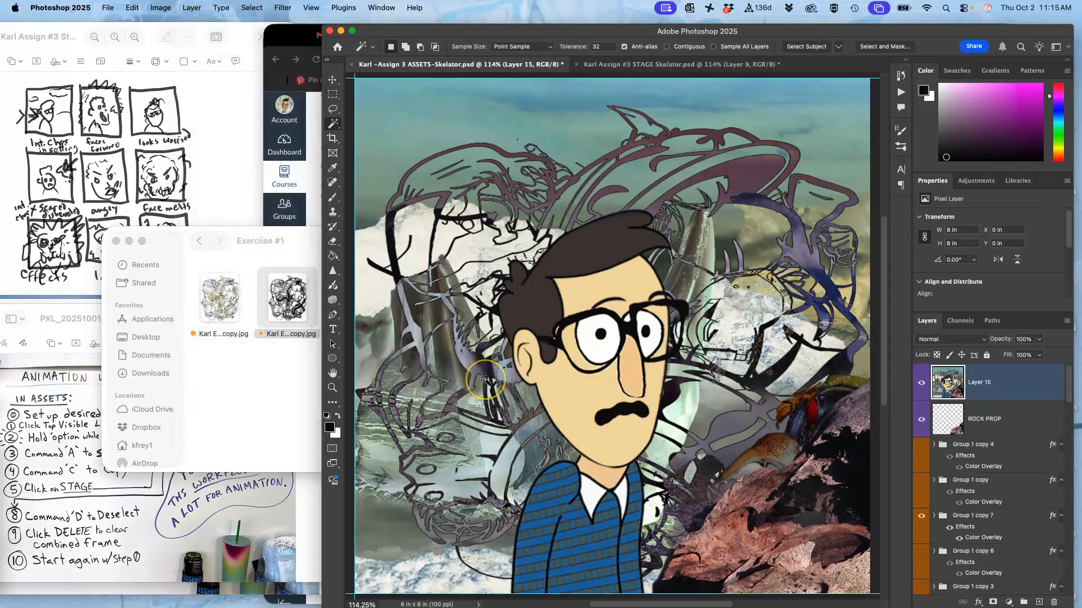
Copy the entire merged frame from ASSETS and paste it into the STAGE document as a new layer above Layer 9.
{"action": "key", "text": "super+a"}
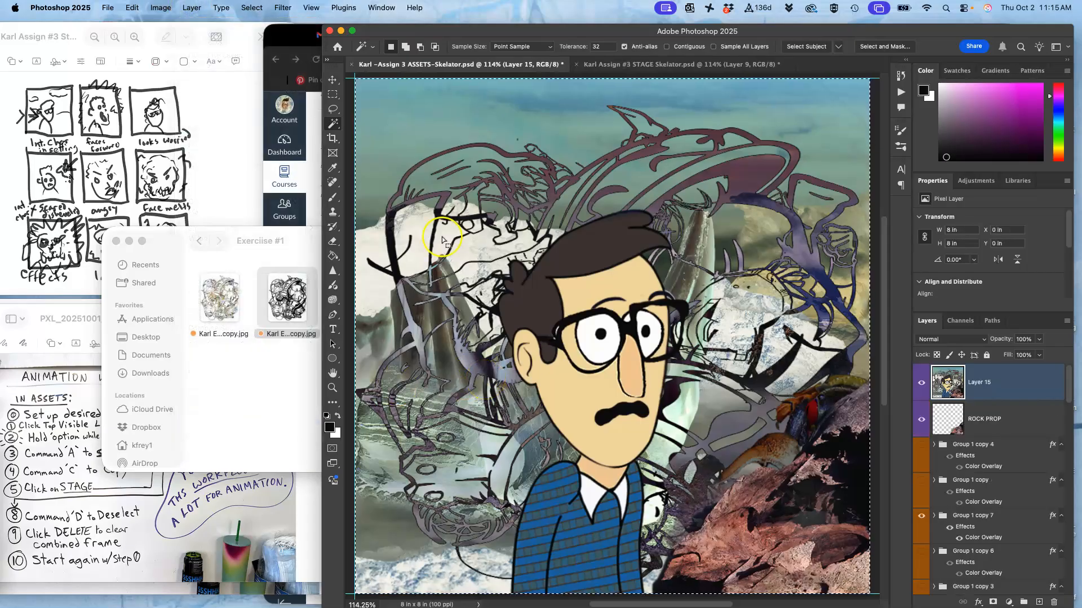
{"action": "left_click", "coordinate": [635, 65]}
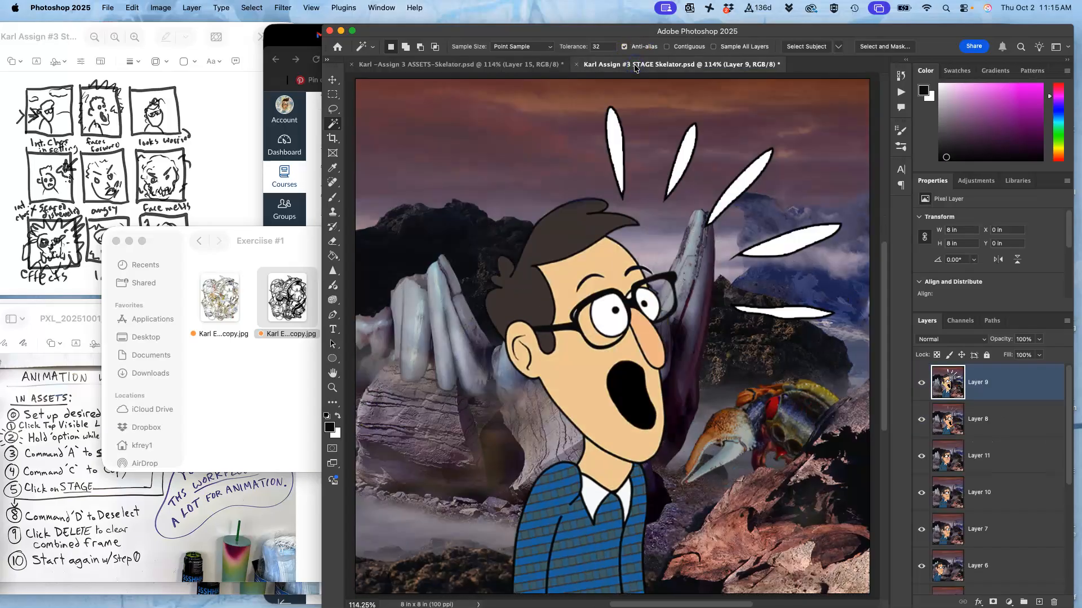
{"action": "key", "text": "super+v"}
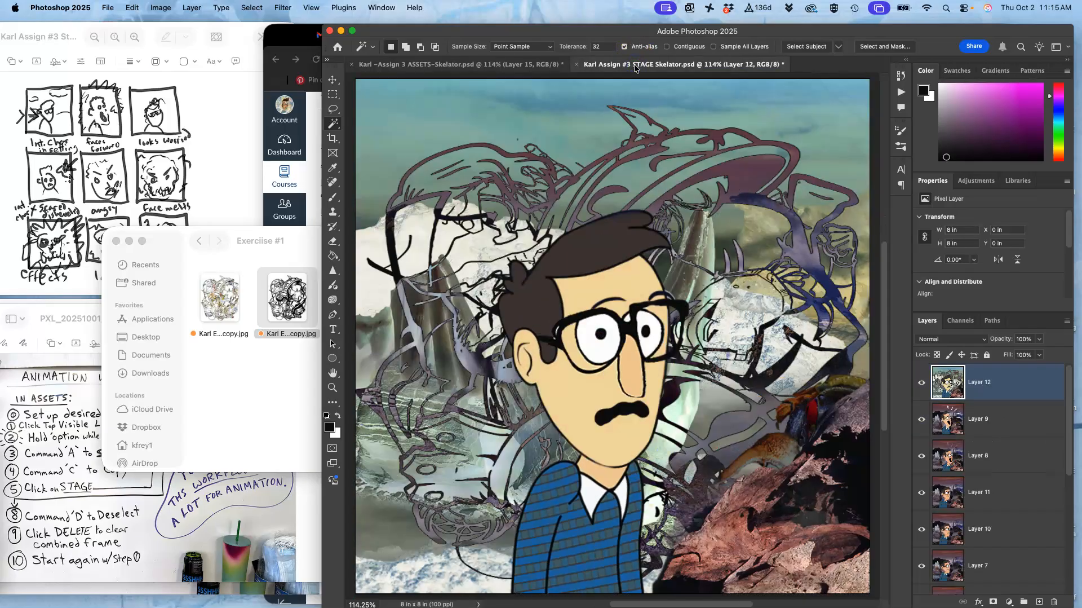
Return to ASSETS, consult the storyboard sketch for the next frame, clear the selection, and delete the merged frame layer above ROCK PROP.
{"action": "left_click", "coordinate": [453, 67]}
{"action": "key", "text": "super+a"}
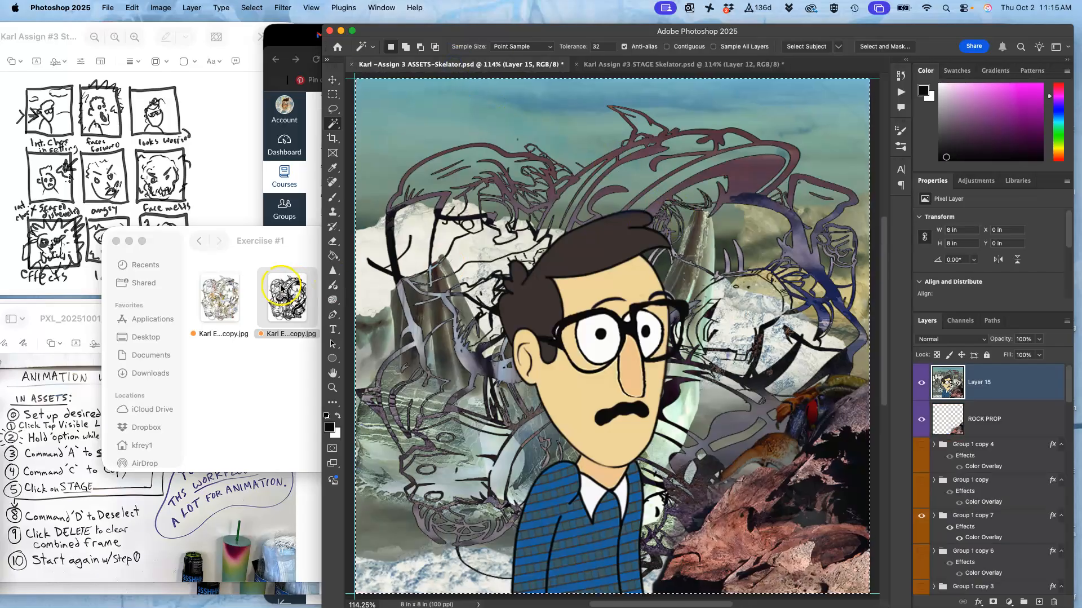
{"action": "left_click", "coordinate": [59, 186]}
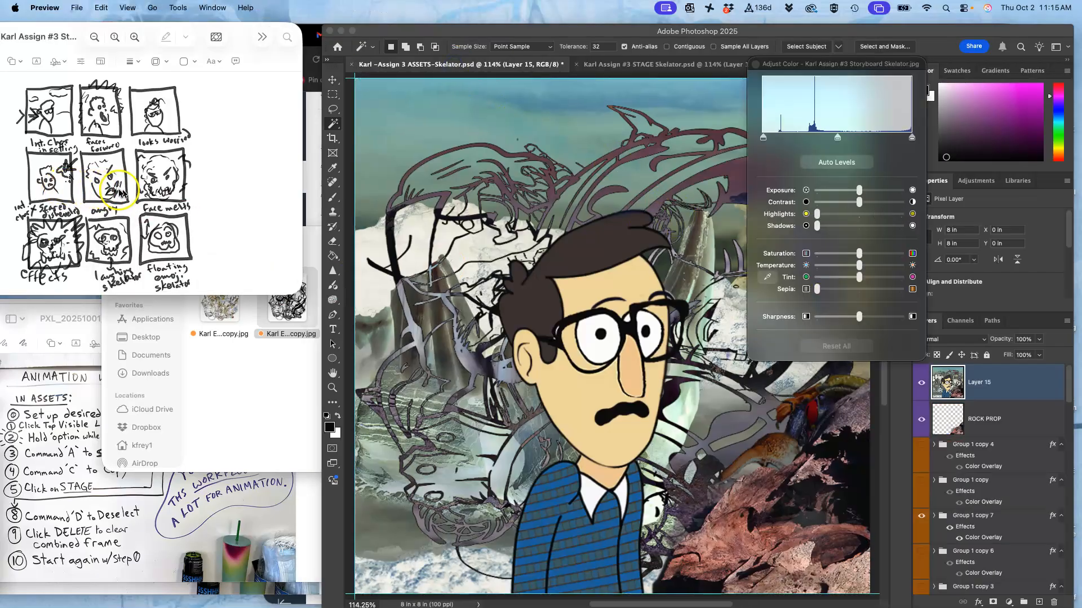
{"action": "left_click", "coordinate": [590, 226]}
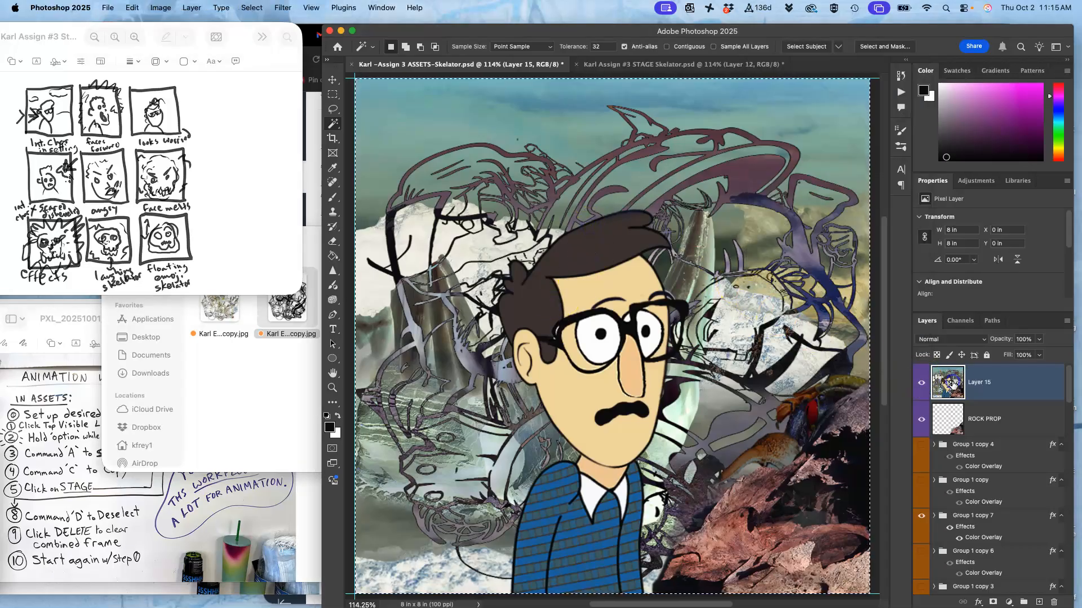
{"action": "key", "text": "super+d"}
{"action": "key", "text": "BackSpace"}
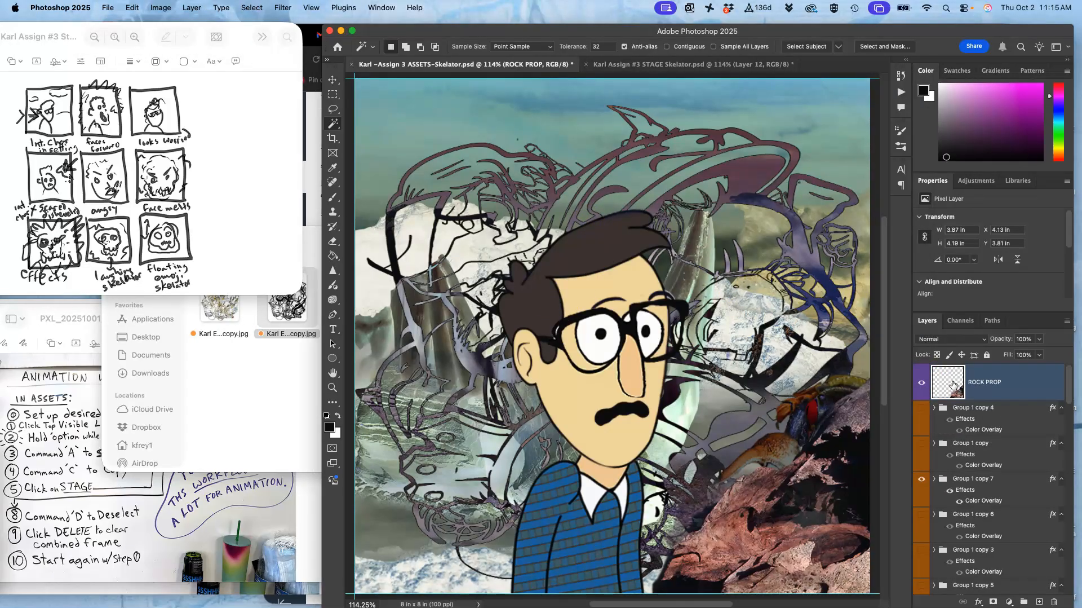